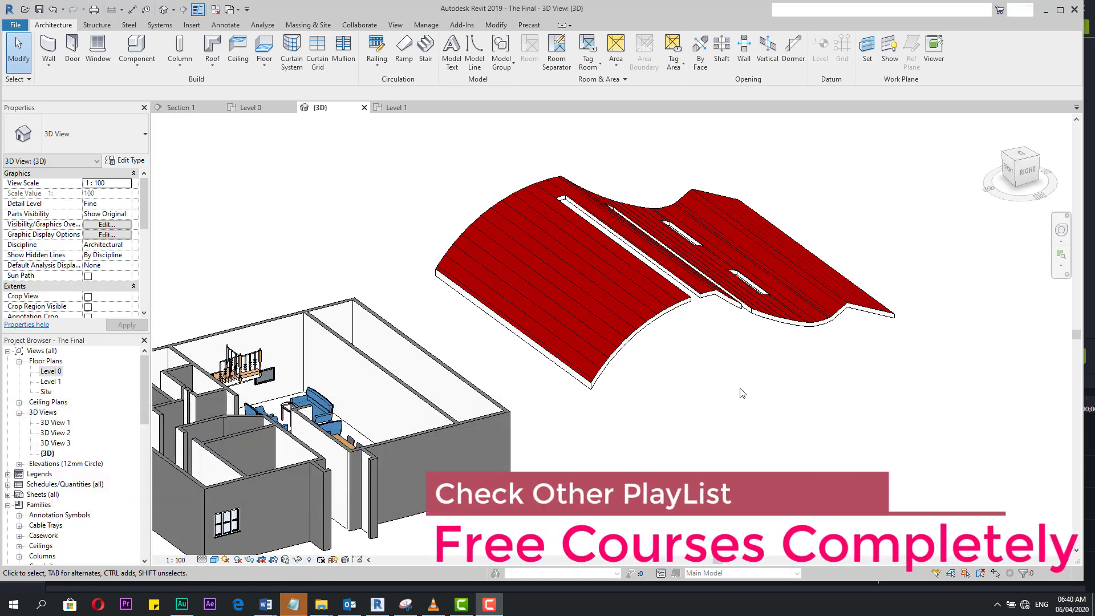
- Examine the existing extruded red roof beside the building in 3D and in the Level 0 floor plan
{"action": "middle_click_drag", "start_coordinate": [741, 392], "coordinate": [707, 425], "text": "shift"}
{"action": "scroll", "coordinate": [761, 340], "scroll_direction": "up", "scroll_amount": 3}
{"action": "scroll", "coordinate": [539, 255], "scroll_direction": "down", "scroll_amount": 2}
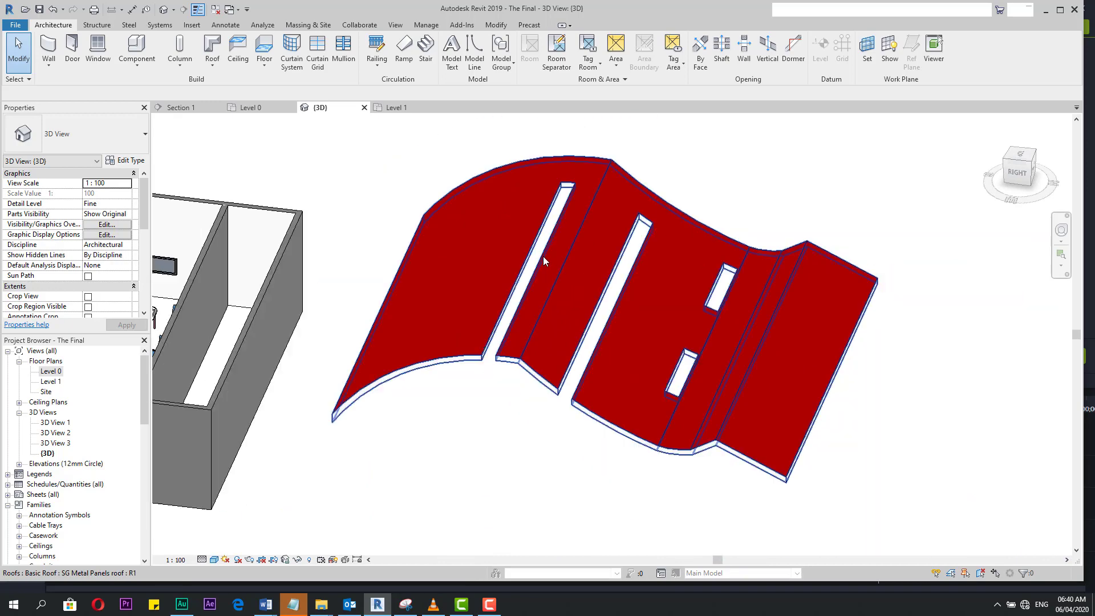
{"action": "middle_click_drag", "start_coordinate": [543, 413], "coordinate": [347, 442], "text": "shift"}
{"action": "scroll", "coordinate": [644, 213], "scroll_direction": "down", "scroll_amount": 2}
{"action": "scroll", "coordinate": [262, 383], "scroll_direction": "up", "scroll_amount": 4}
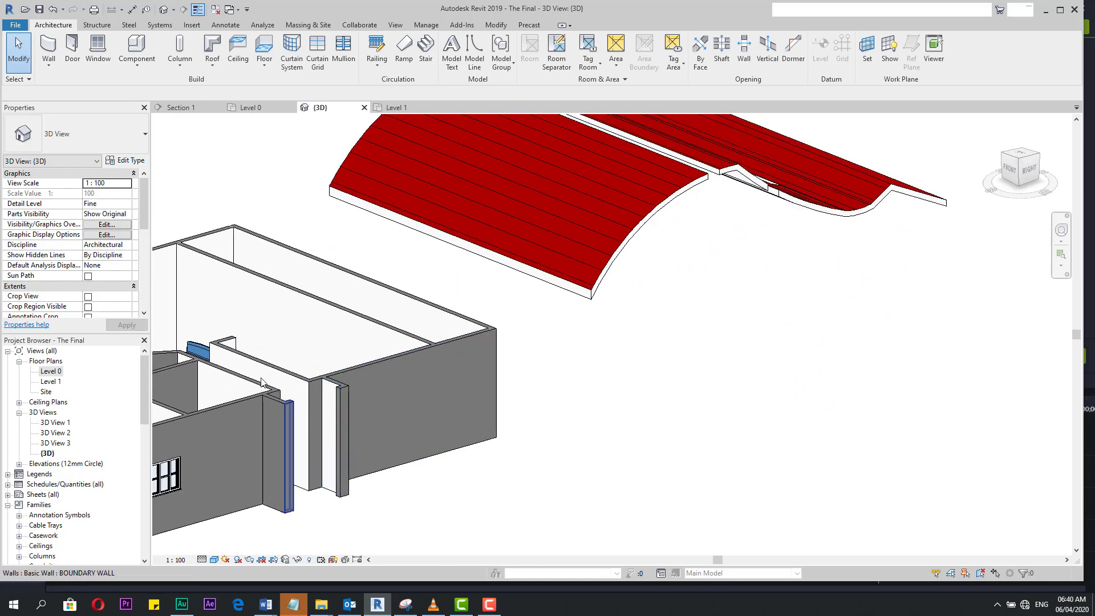
{"action": "scroll", "coordinate": [582, 474], "scroll_direction": "down", "scroll_amount": 3}
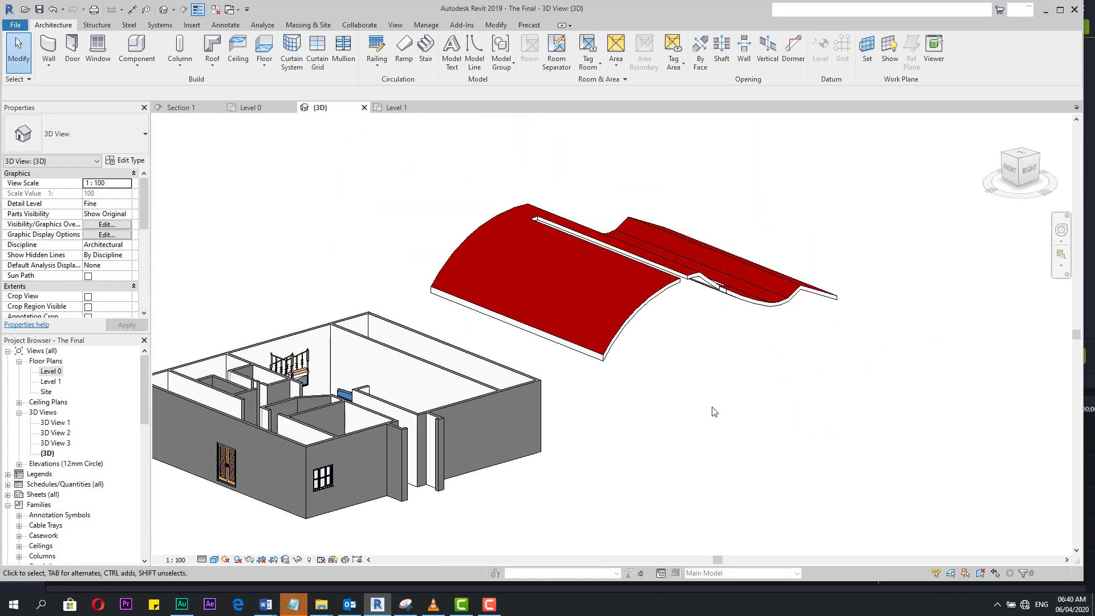
{"action": "left_click", "coordinate": [654, 308]}
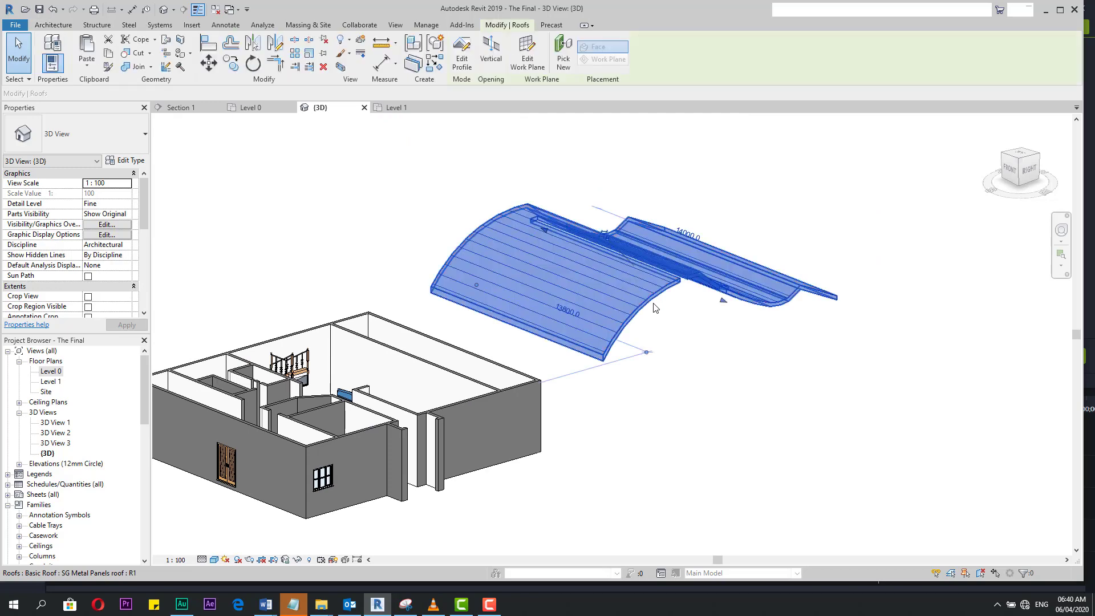
{"action": "double_click", "coordinate": [50, 371]}
{"action": "scroll", "coordinate": [502, 268], "scroll_direction": "down", "scroll_amount": 5}
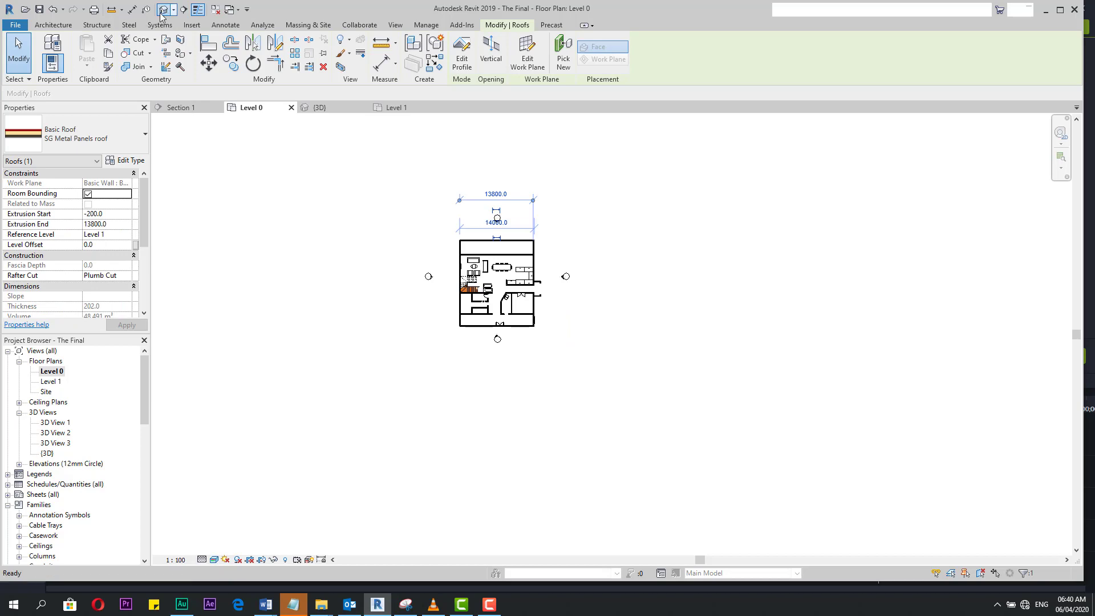
{"action": "left_click", "coordinate": [639, 204]}
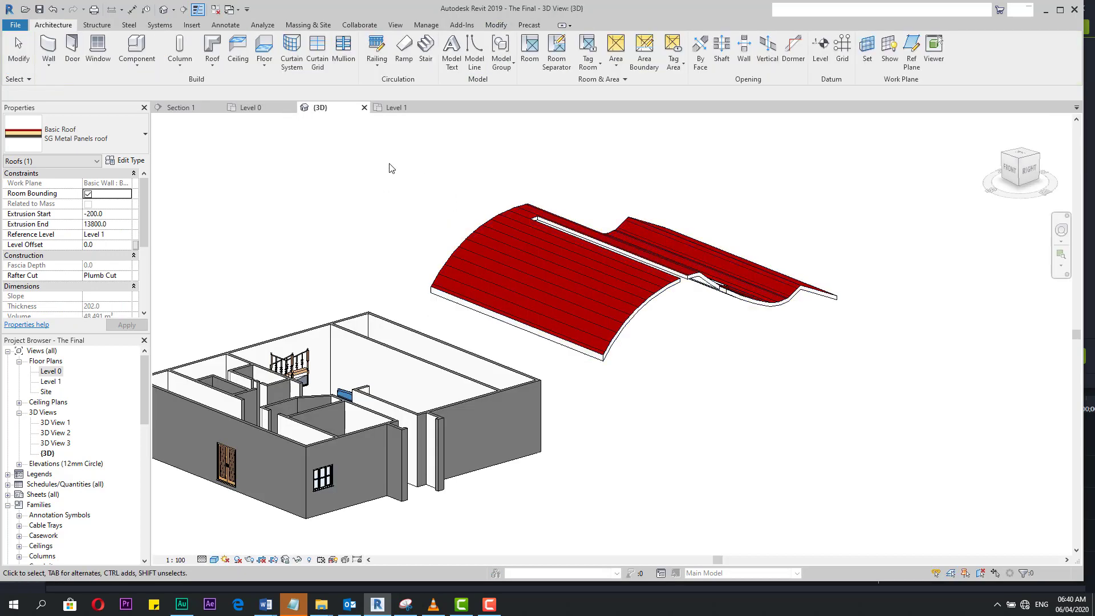
{"action": "left_click", "coordinate": [216, 72]}
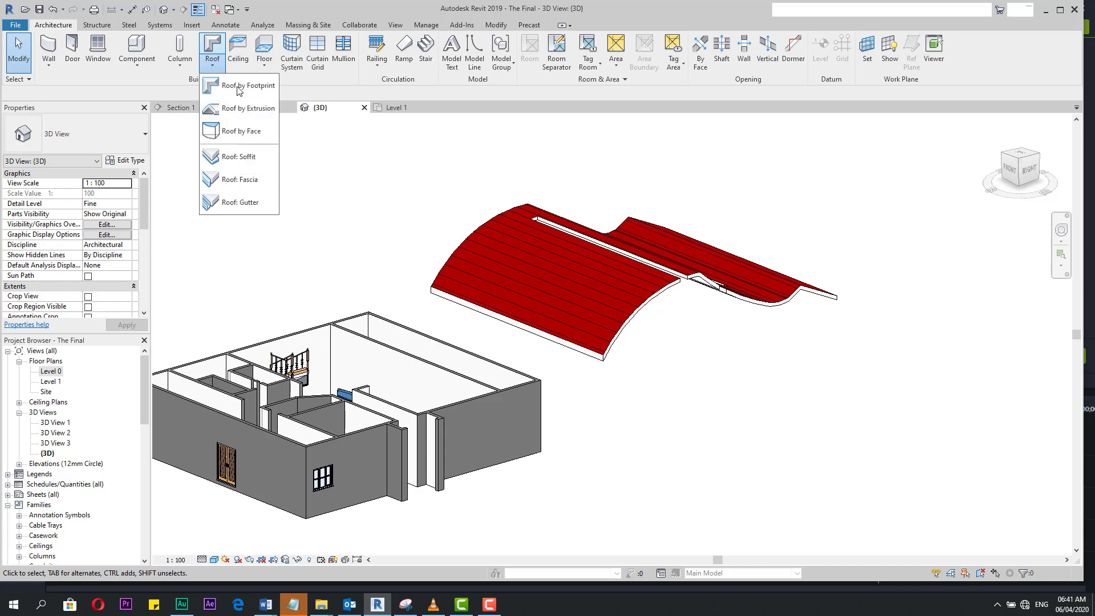
{"action": "left_click", "coordinate": [337, 168]}
{"action": "left_click", "coordinate": [214, 65]}
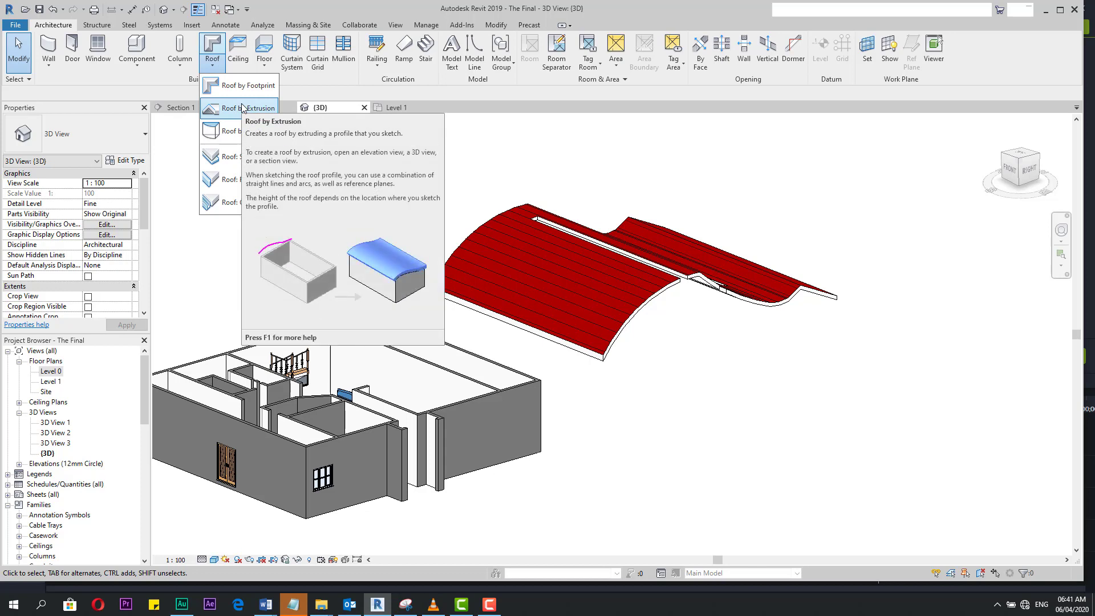
{"action": "scroll", "coordinate": [467, 180], "scroll_direction": "down", "scroll_amount": 1}
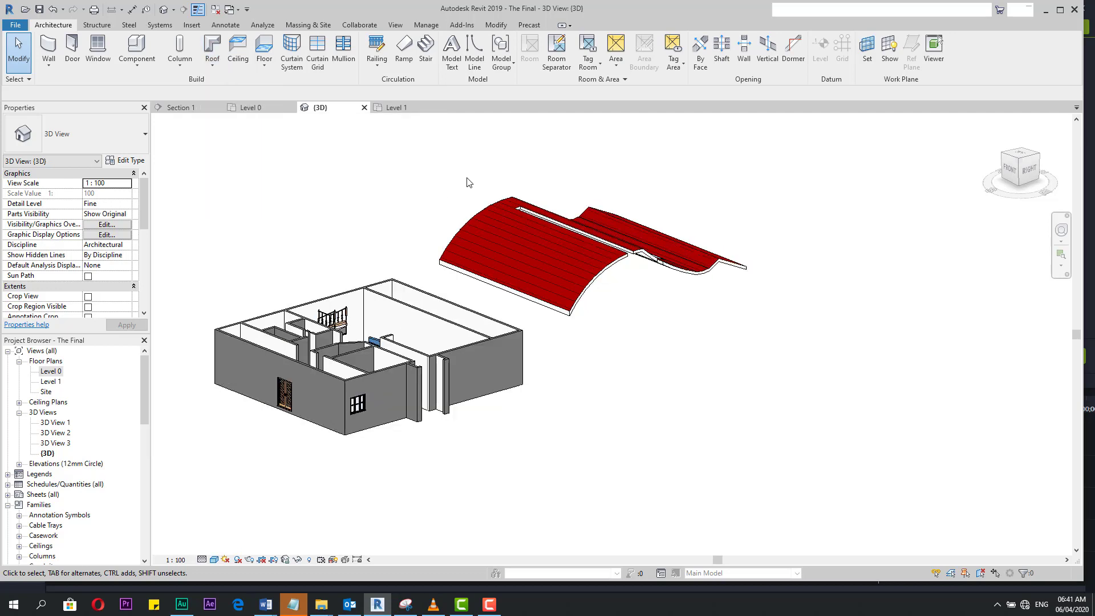
- Start a Roof by Extrusion on the outer face of the long boundary wall as picked plane, with reference level Level 1 and offset 0.0
{"action": "left_click", "coordinate": [216, 67]}
{"action": "left_click", "coordinate": [248, 110]}
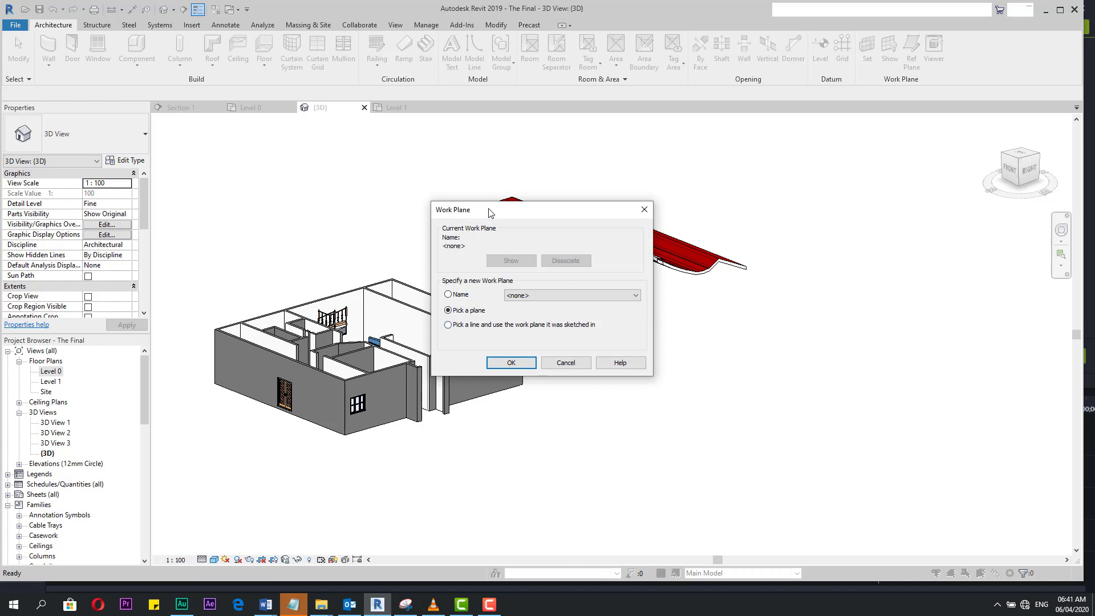
{"action": "left_click_drag", "start_coordinate": [489, 213], "coordinate": [542, 143]}
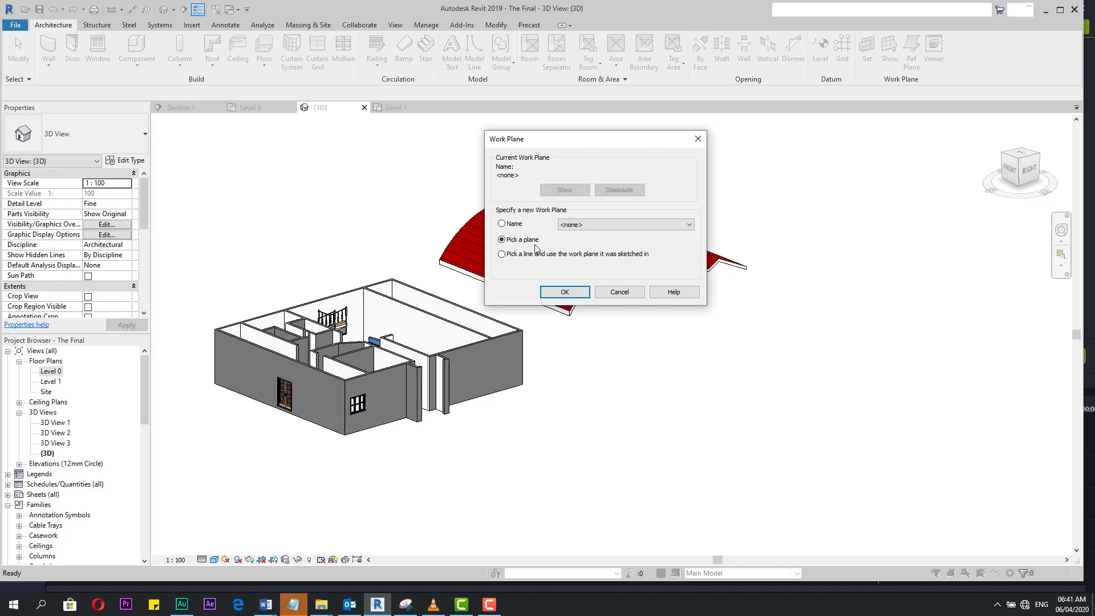
{"action": "left_click", "coordinate": [563, 291]}
{"action": "scroll", "coordinate": [562, 196], "scroll_direction": "up", "scroll_amount": 2}
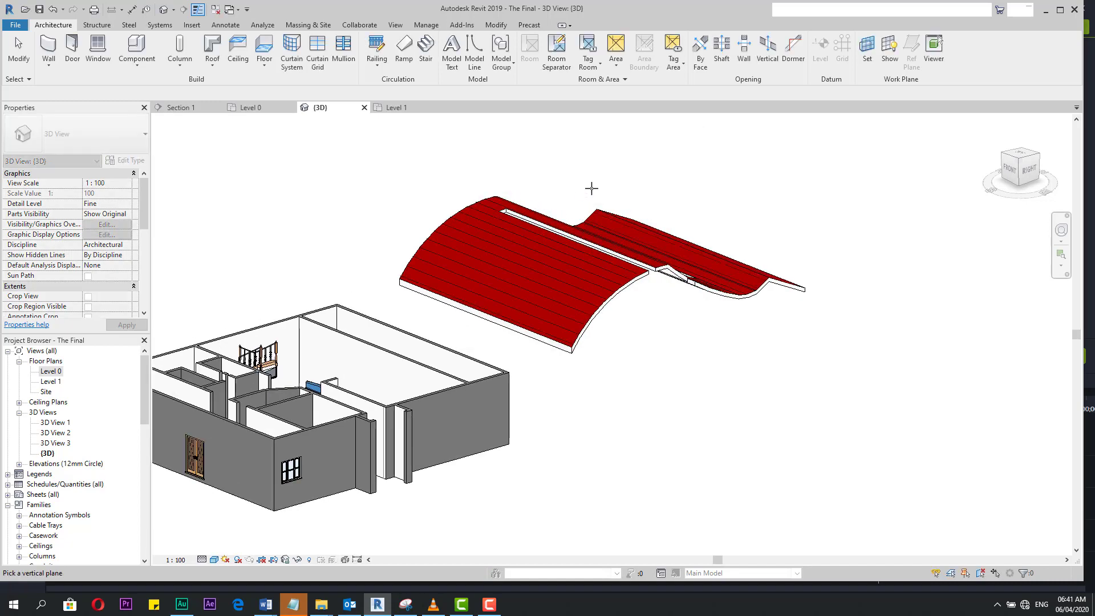
{"action": "scroll", "coordinate": [454, 375], "scroll_direction": "up", "scroll_amount": 1}
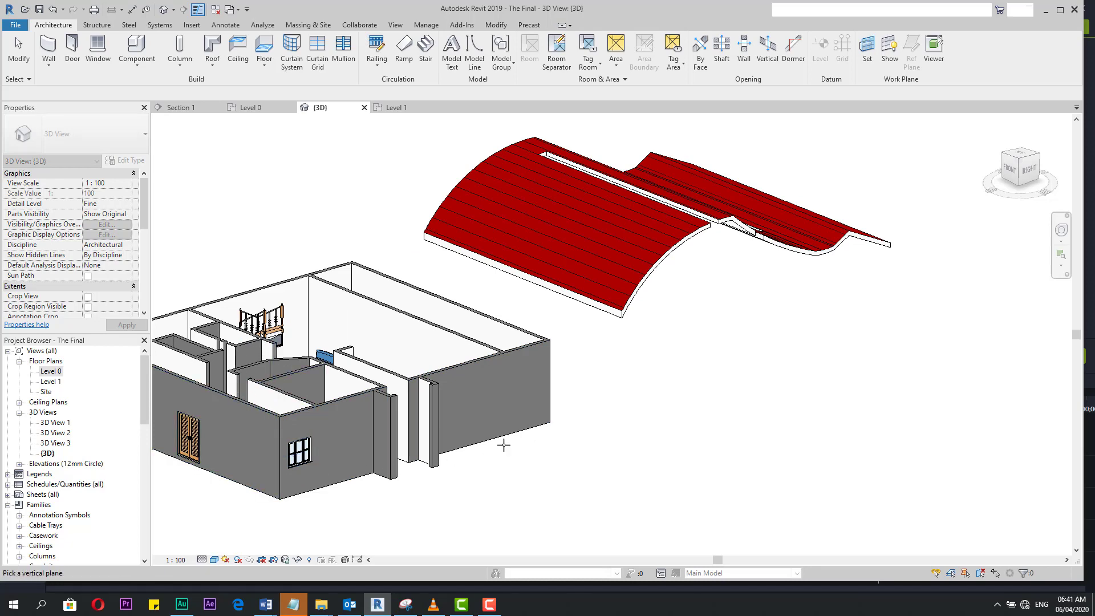
{"action": "scroll", "coordinate": [532, 399], "scroll_direction": "up", "scroll_amount": 1}
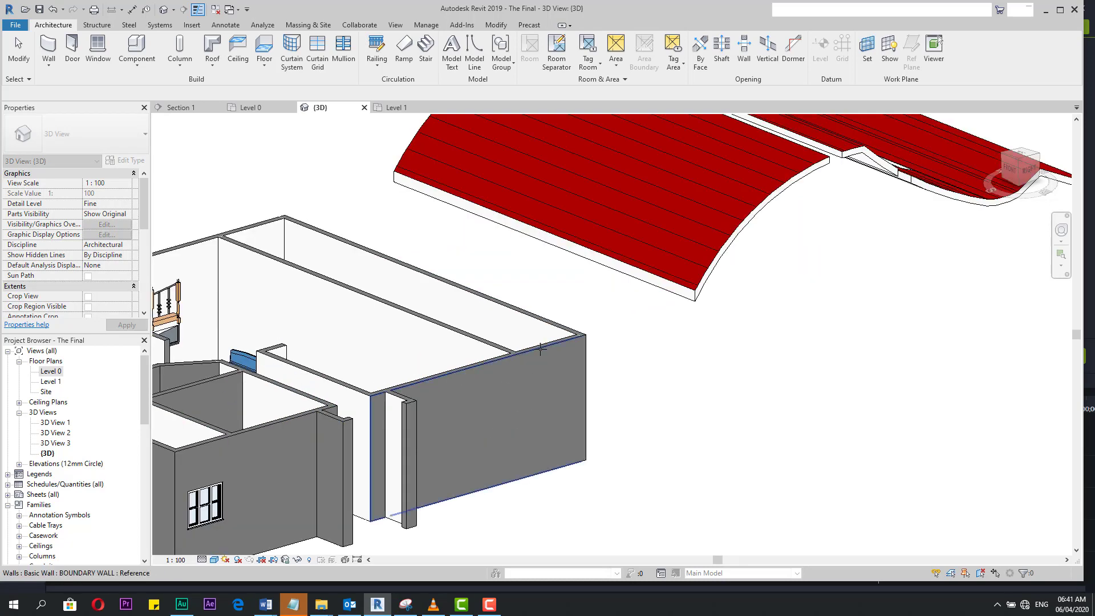
{"action": "scroll", "coordinate": [540, 349], "scroll_direction": "up", "scroll_amount": 1}
{"action": "scroll", "coordinate": [599, 350], "scroll_direction": "down", "scroll_amount": 1}
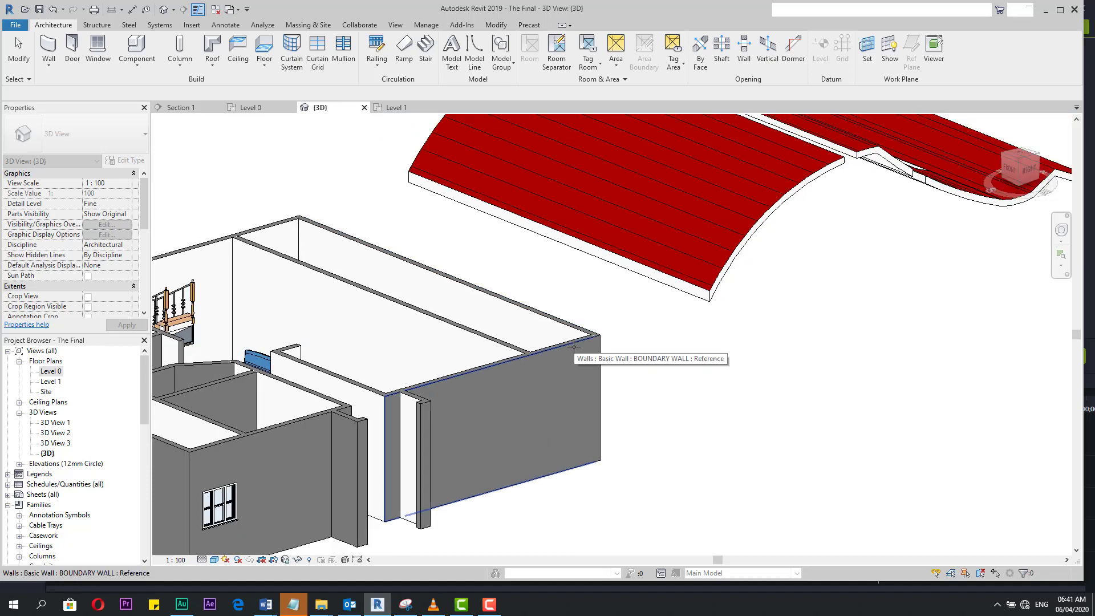
{"action": "left_click", "coordinate": [573, 346]}
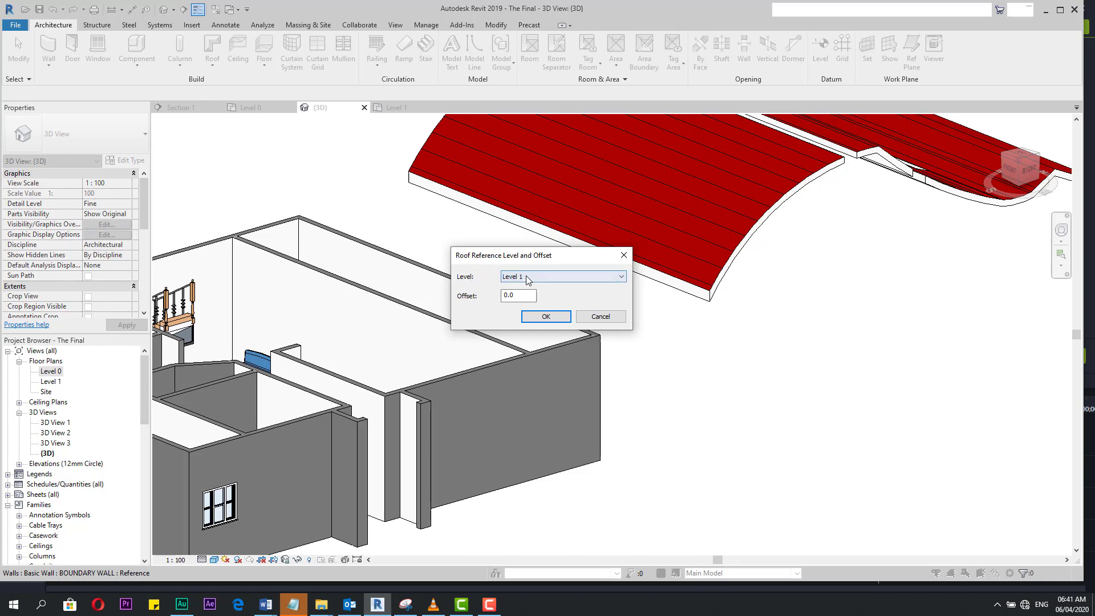
{"action": "left_click", "coordinate": [546, 318]}
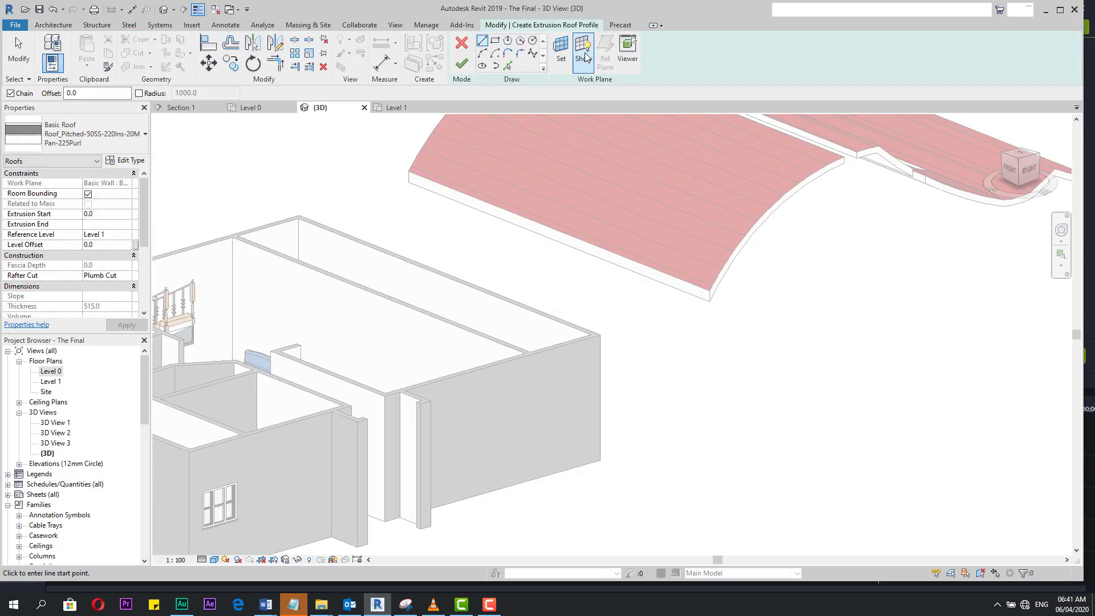
- Display the active work plane and orient the 3D view squarely to the Right face of the model
{"action": "left_click", "coordinate": [584, 52]}
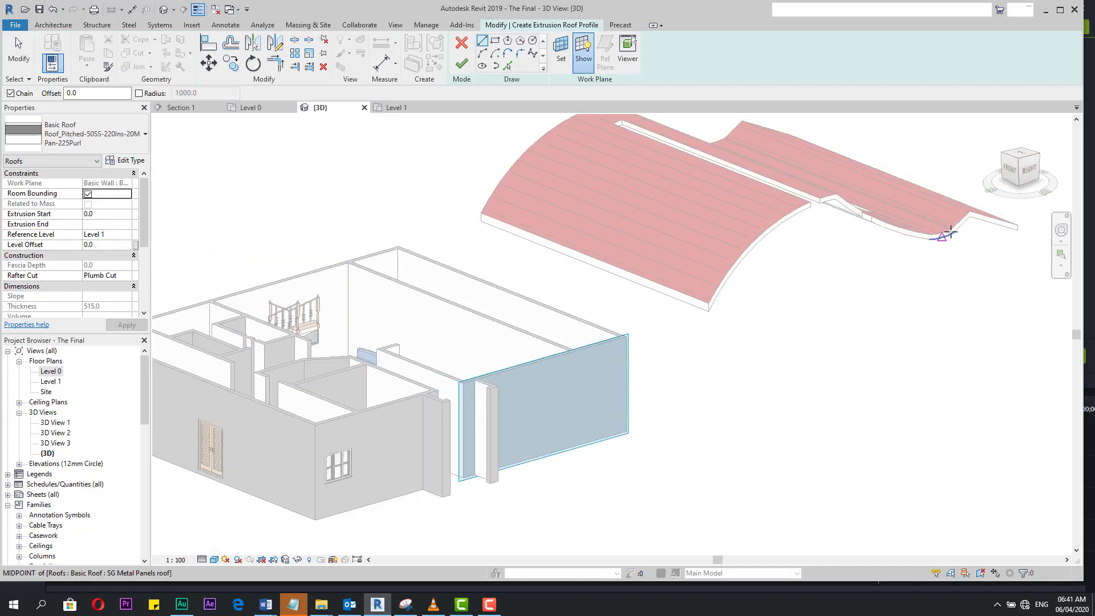
{"action": "left_click", "coordinate": [1033, 170]}
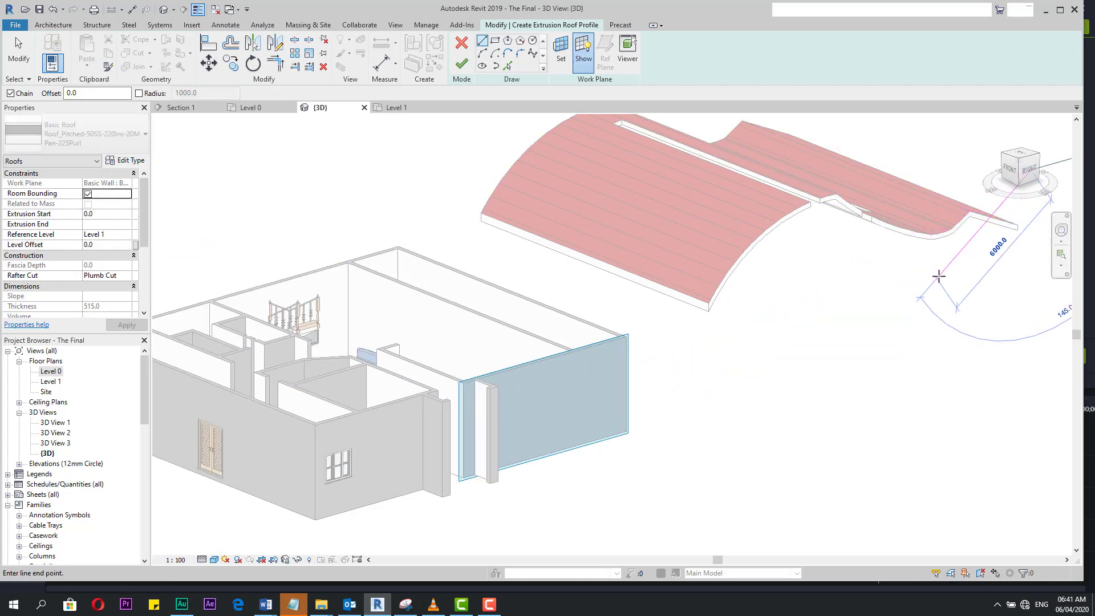
{"action": "key", "text": "Escape"}
{"action": "left_click", "coordinate": [1029, 170]}
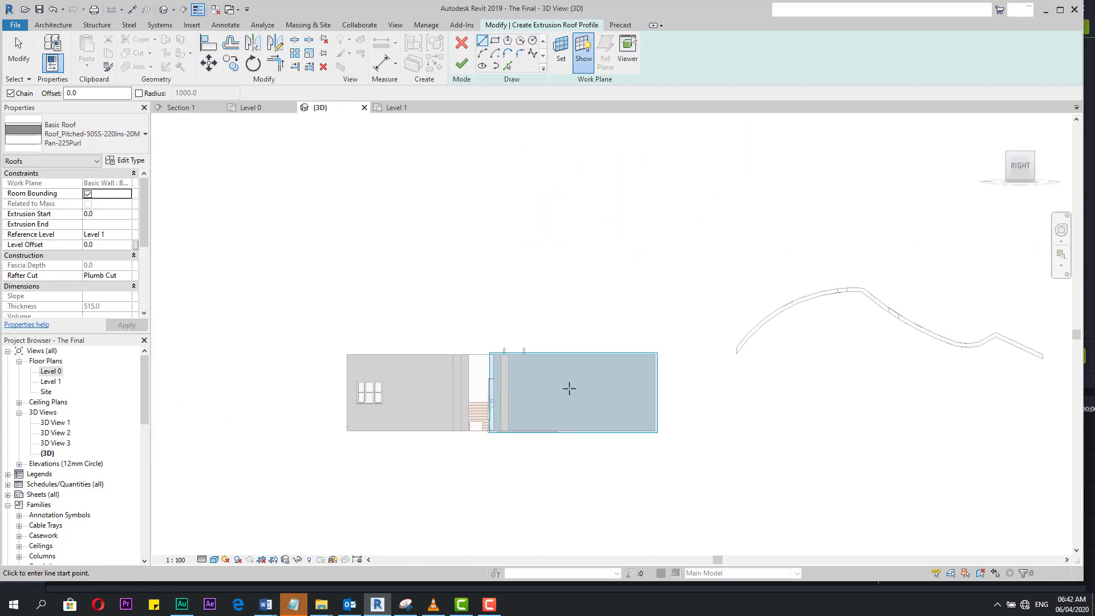
{"action": "scroll", "coordinate": [569, 389], "scroll_direction": "up", "scroll_amount": 3}
{"action": "scroll", "coordinate": [724, 342], "scroll_direction": "down", "scroll_amount": 4}
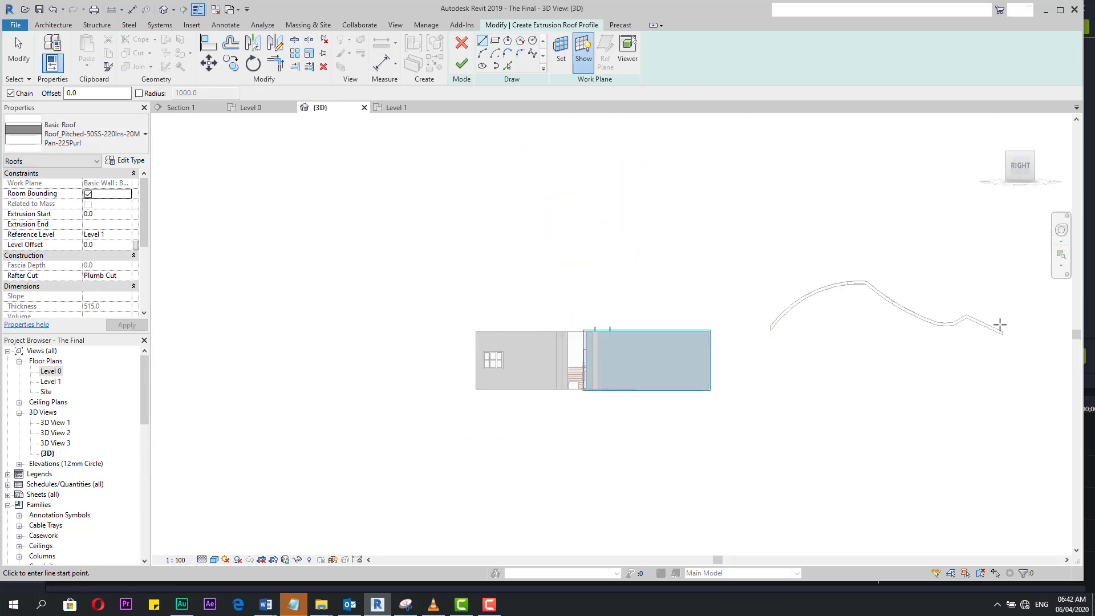
{"action": "scroll", "coordinate": [1000, 326], "scroll_direction": "up", "scroll_amount": 3}
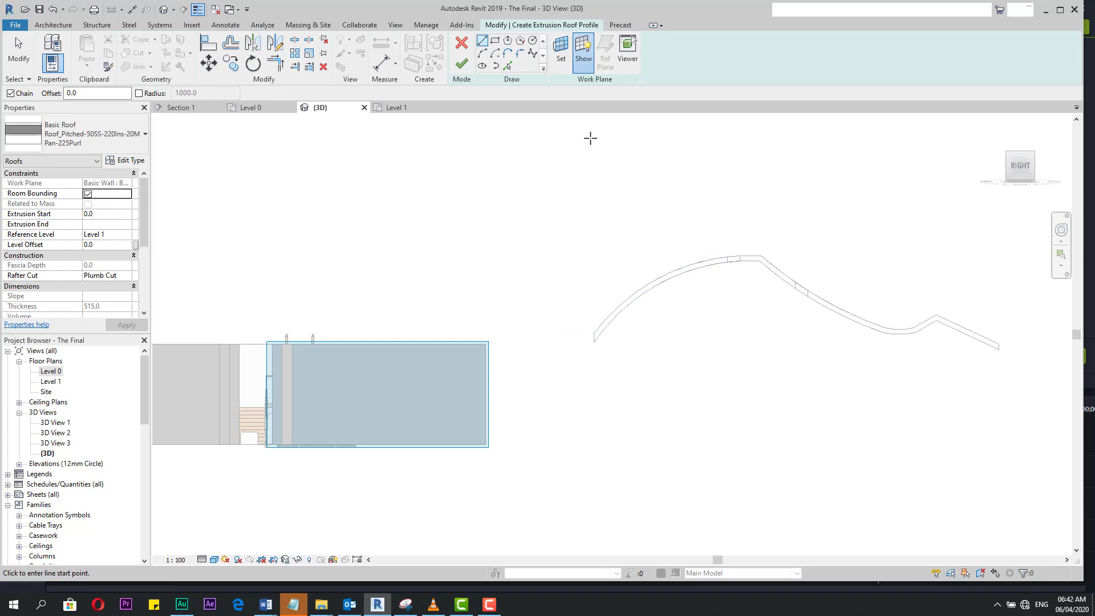
{"action": "scroll", "coordinate": [708, 265], "scroll_direction": "down", "scroll_amount": 2}
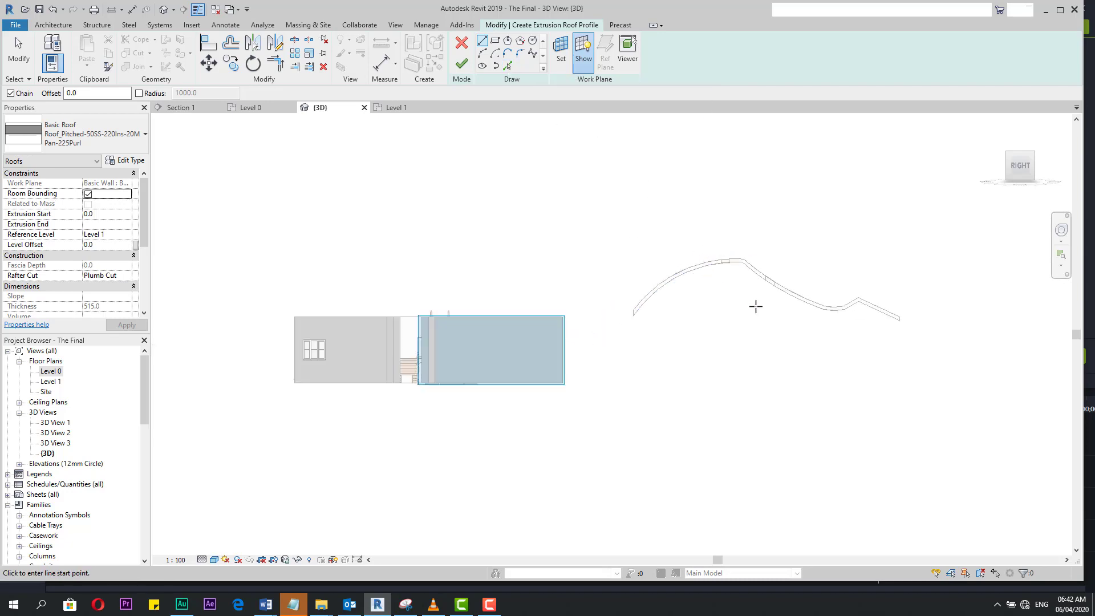
{"action": "scroll", "coordinate": [226, 315], "scroll_direction": "up", "scroll_amount": 1}
{"action": "scroll", "coordinate": [513, 137], "scroll_direction": "up", "scroll_amount": 1}
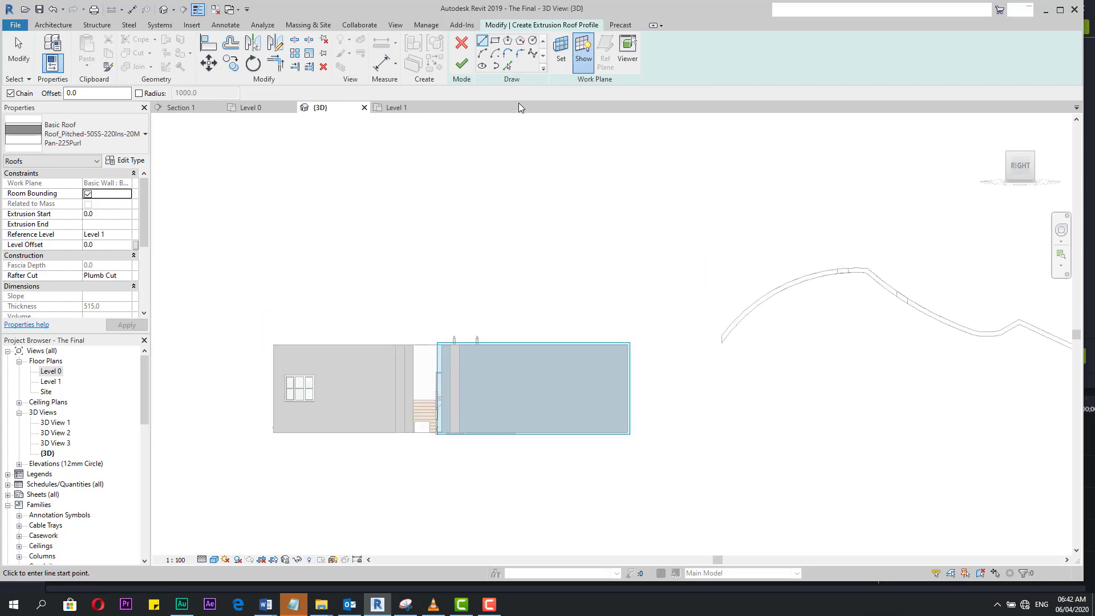
- Draw a start-end-radius arc, radius about 1900 mm, from outside the windowed wall up to that wall's top outer corner
{"action": "left_click", "coordinate": [482, 53]}
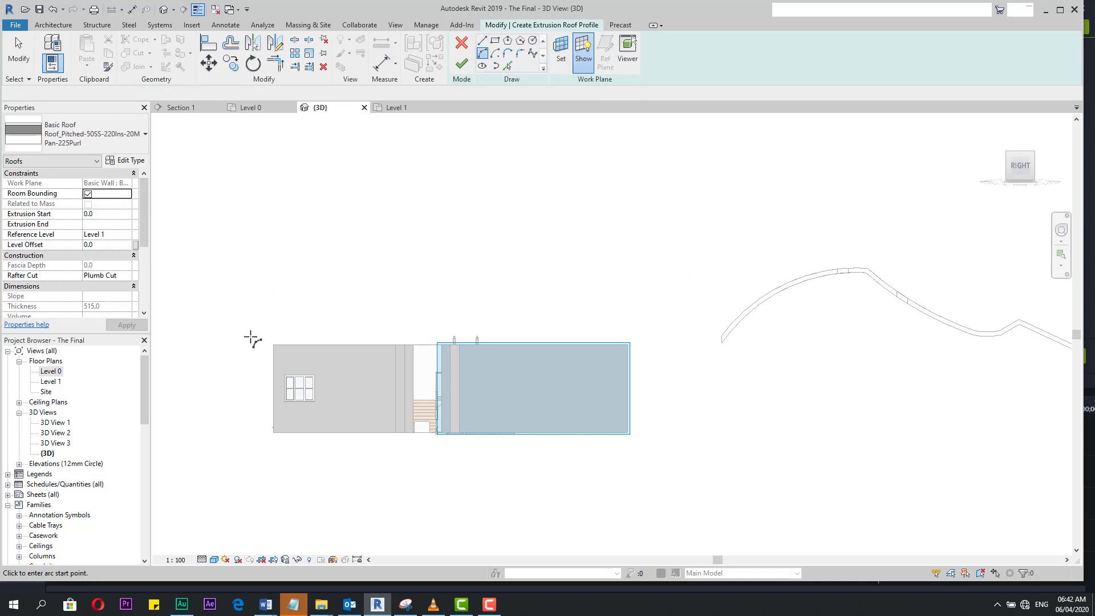
{"action": "scroll", "coordinate": [258, 344], "scroll_direction": "up", "scroll_amount": 2}
{"action": "scroll", "coordinate": [269, 368], "scroll_direction": "up", "scroll_amount": 1}
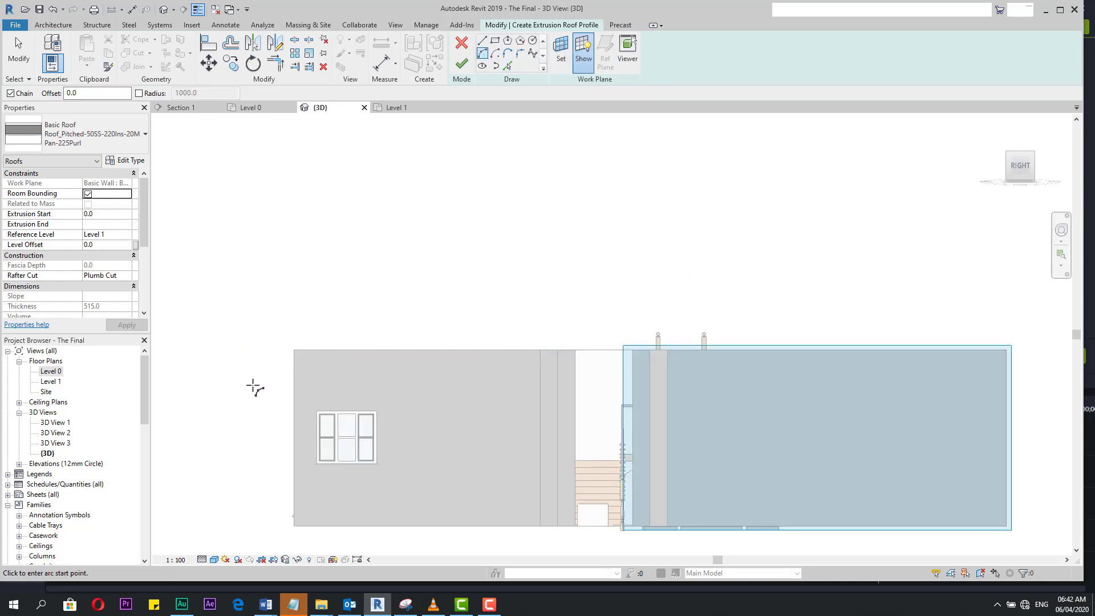
{"action": "left_click", "coordinate": [220, 414]}
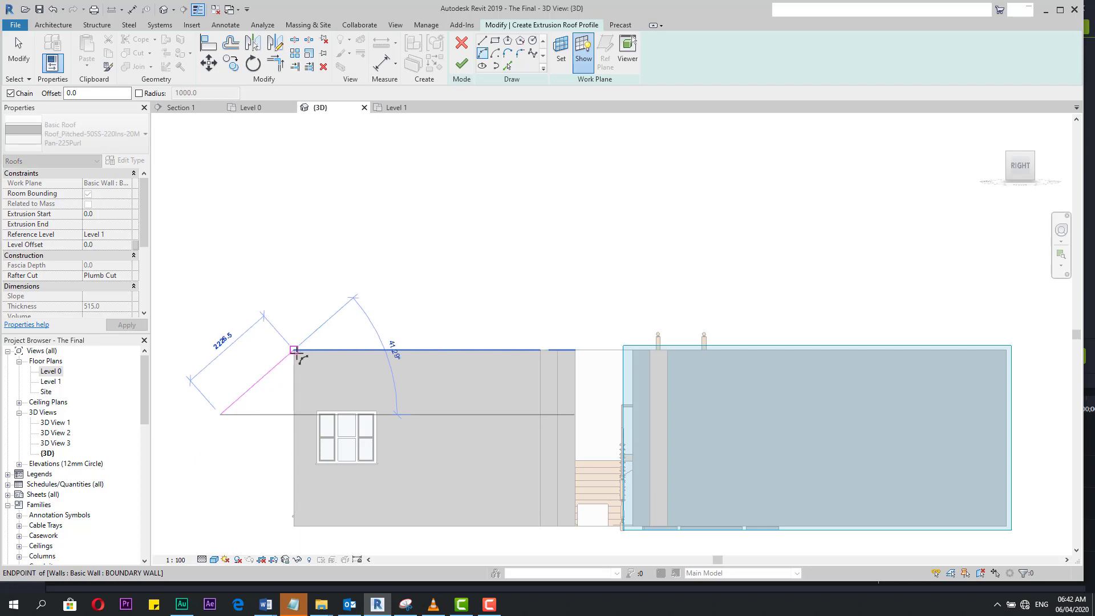
{"action": "left_click", "coordinate": [294, 350]}
{"action": "scroll", "coordinate": [271, 367], "scroll_direction": "up", "scroll_amount": 1}
{"action": "scroll", "coordinate": [264, 360], "scroll_direction": "up", "scroll_amount": 1}
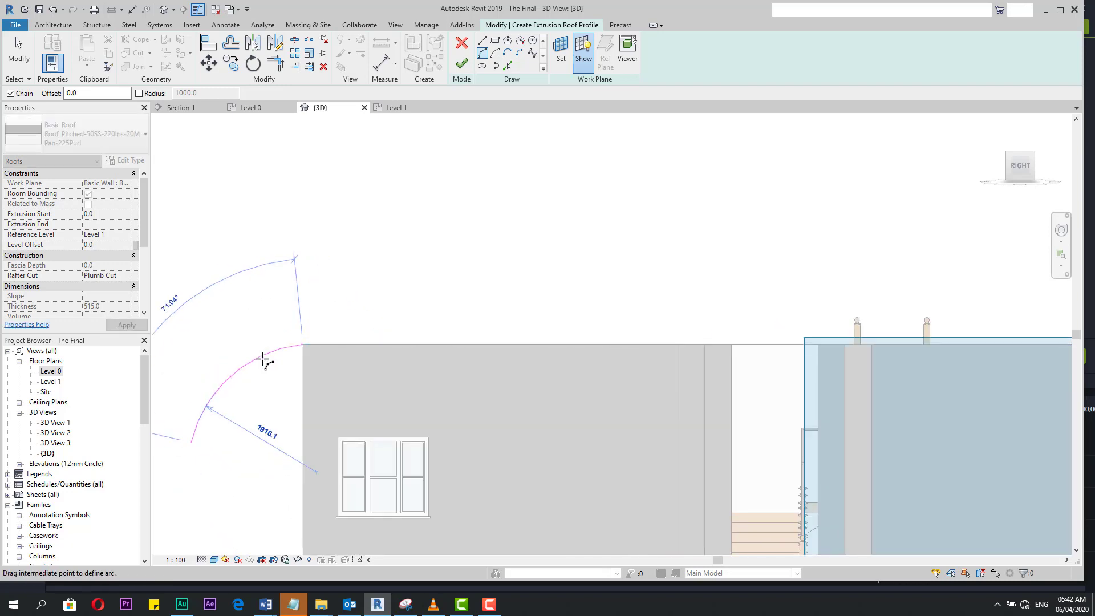
{"action": "left_click", "coordinate": [260, 361]}
{"action": "scroll", "coordinate": [379, 313], "scroll_direction": "down", "scroll_amount": 3}
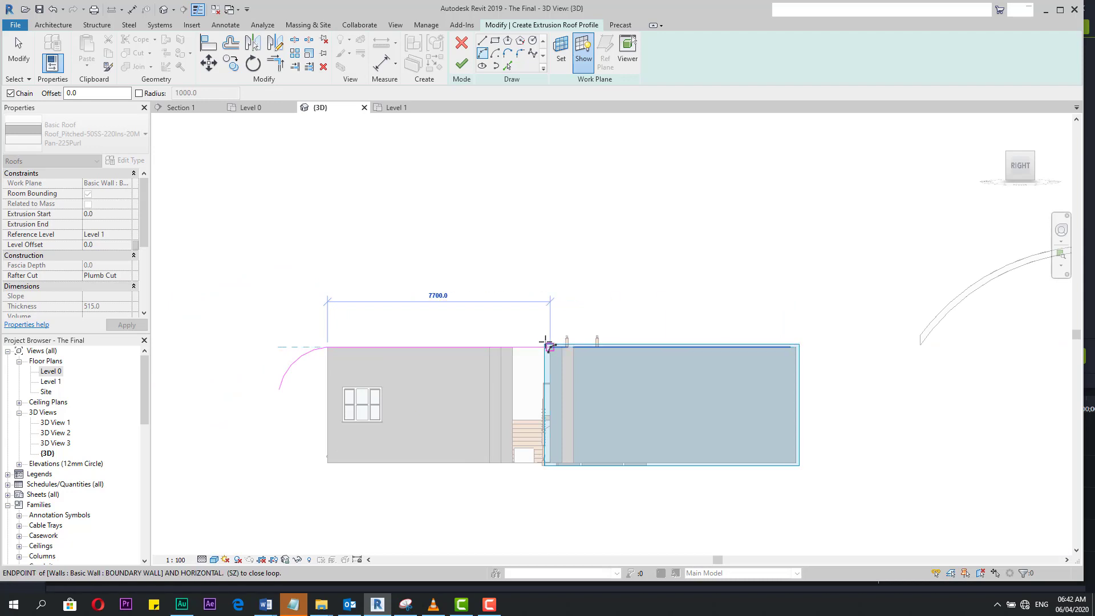
{"action": "left_click", "coordinate": [546, 344]}
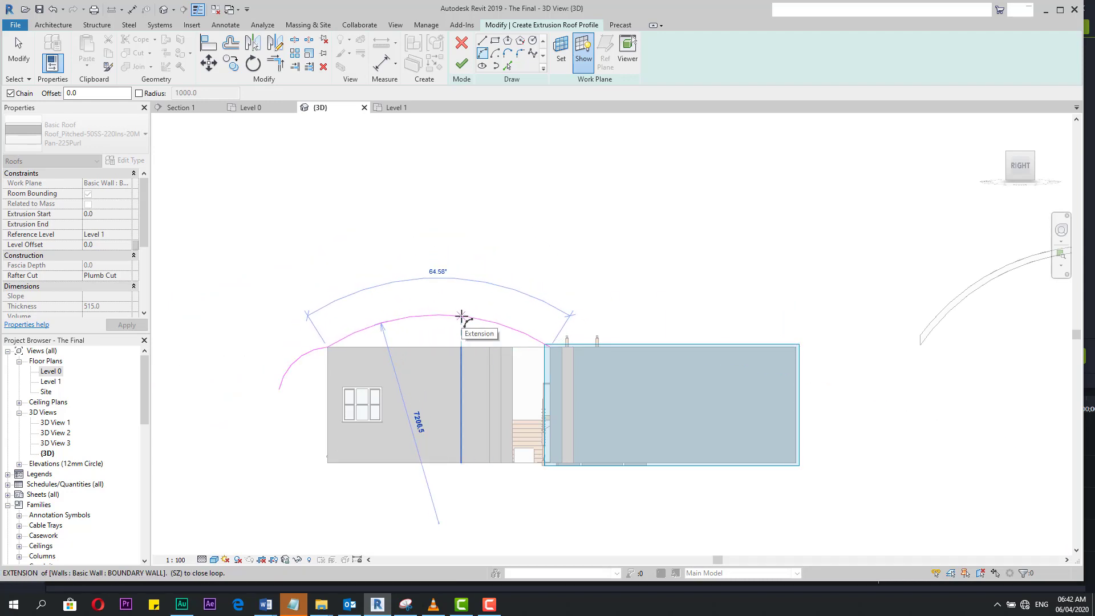
{"action": "key", "text": "Escape"}
{"action": "key", "text": "Escape"}
- Add a shallow arc to the roof profile, rising from the windowed wall's top outer corner to a point above the building
{"action": "key", "text": "Return"}
{"action": "left_click", "coordinate": [328, 347]}
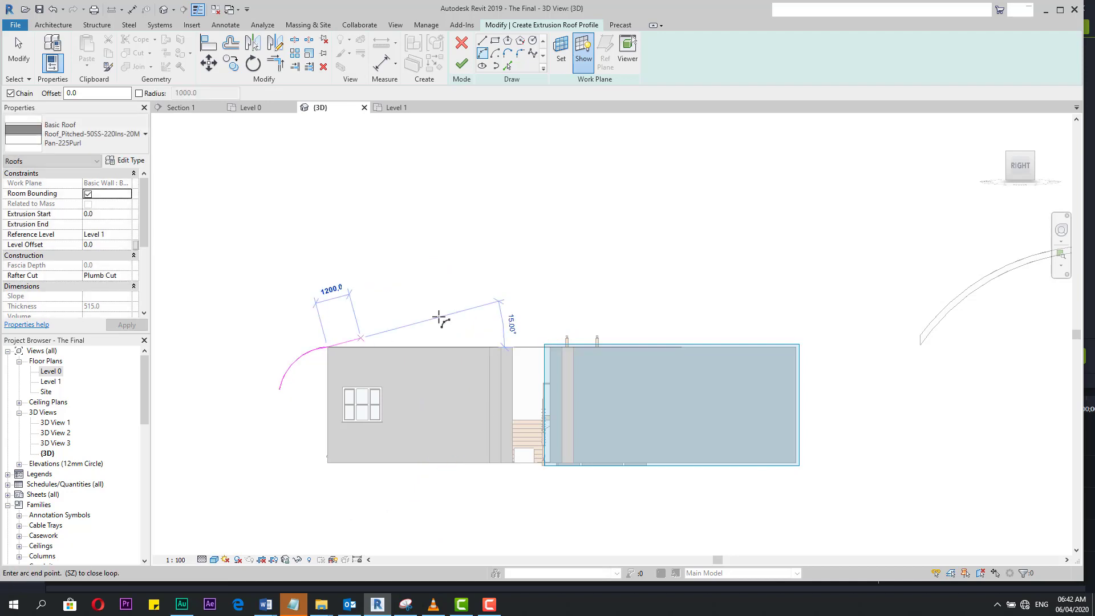
{"action": "left_click", "coordinate": [495, 290]}
{"action": "scroll", "coordinate": [436, 306], "scroll_direction": "up", "scroll_amount": 1}
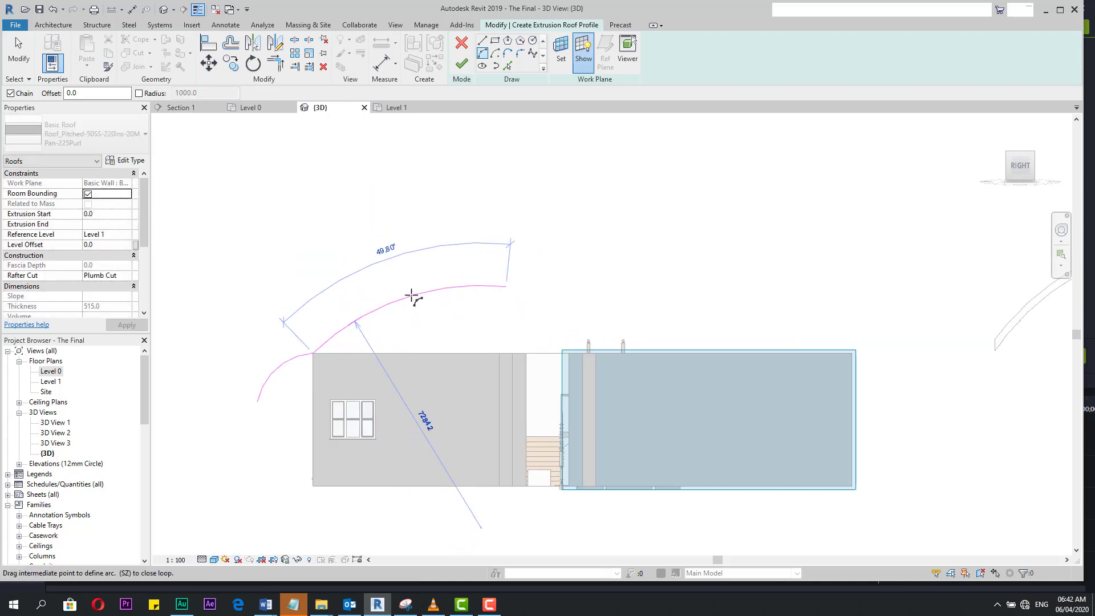
{"action": "left_click", "coordinate": [421, 317]}
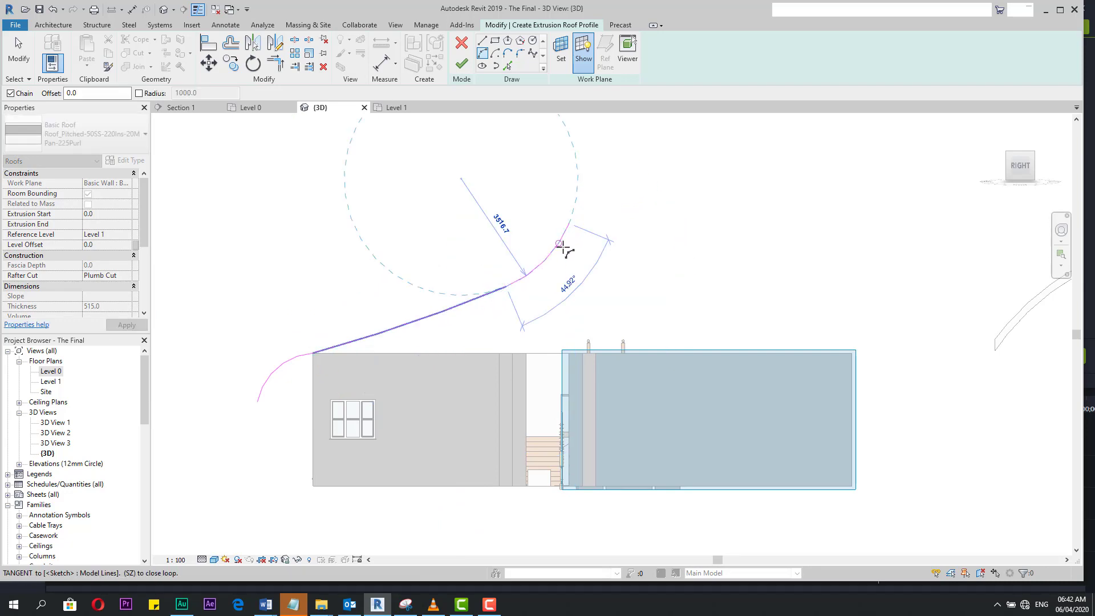
- Continue the roof profile with a steeper arc curving upward from the end of the shallow arc
{"action": "scroll", "coordinate": [562, 262], "scroll_direction": "up", "scroll_amount": 2}
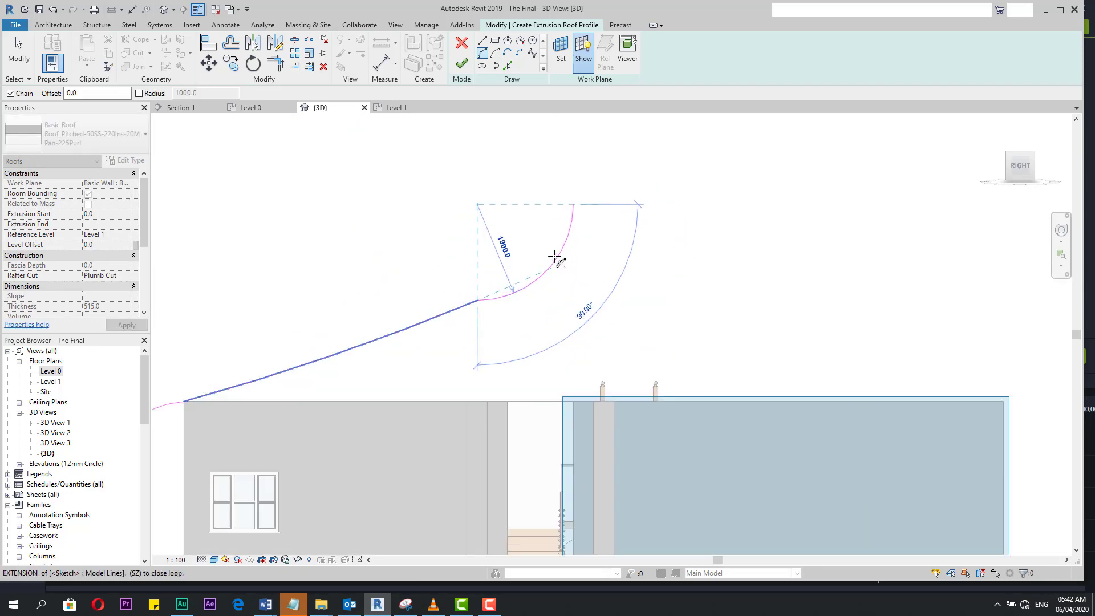
{"action": "left_click", "coordinate": [539, 247]}
{"action": "scroll", "coordinate": [544, 287], "scroll_direction": "down", "scroll_amount": 2}
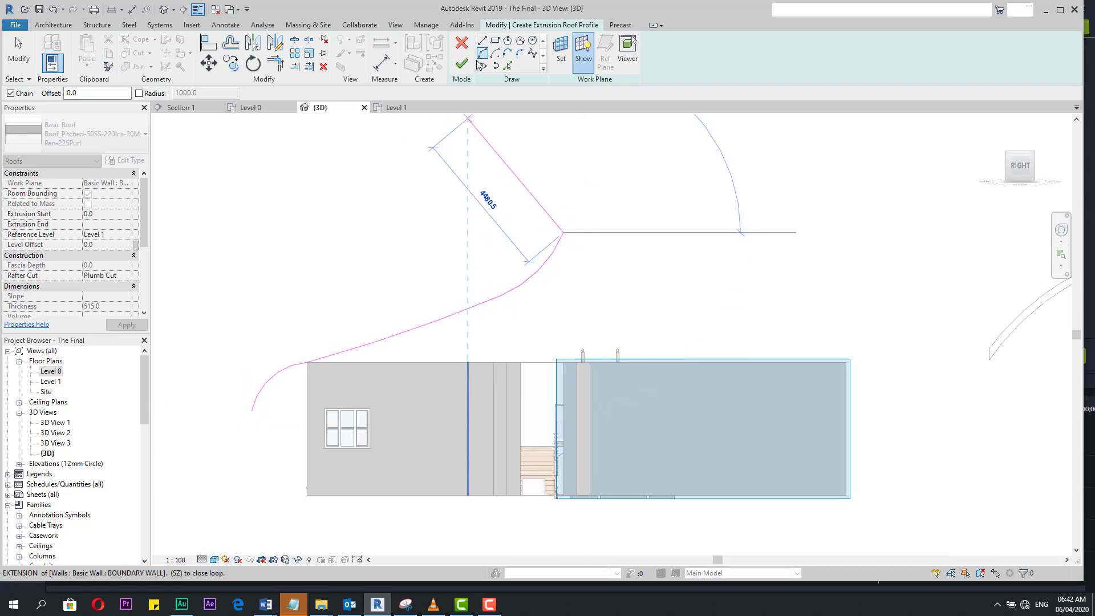
- Add five connected straight lines zigzagging from the steep arc's end to the boundary wall's top outer corner, the first about 2600 mm long
{"action": "left_click", "coordinate": [482, 41]}
{"action": "left_click", "coordinate": [644, 265]}
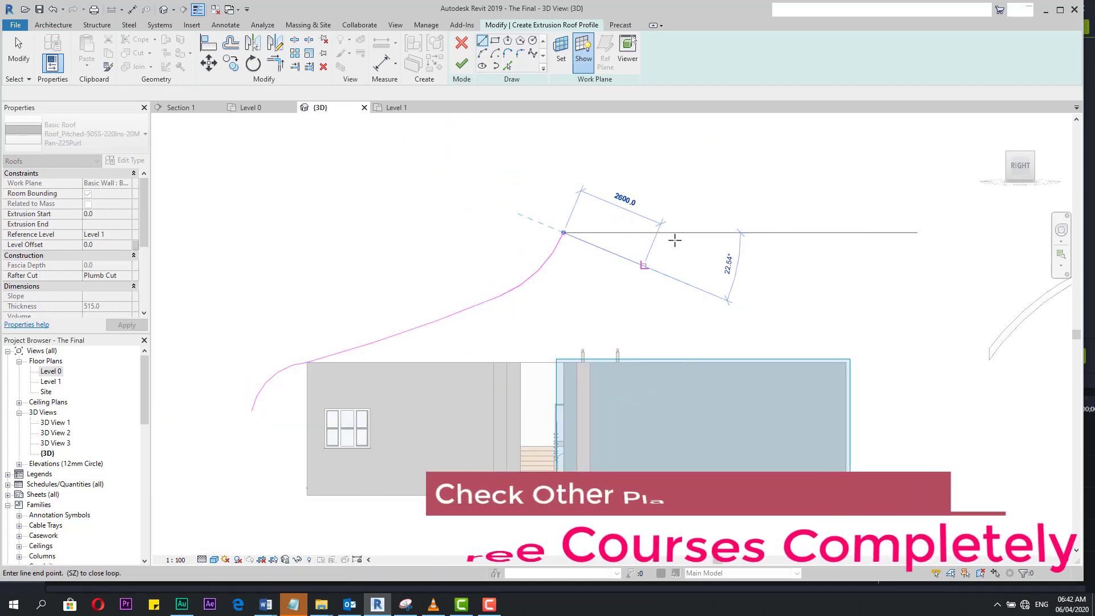
{"action": "left_click", "coordinate": [676, 232]}
{"action": "left_click", "coordinate": [753, 324]}
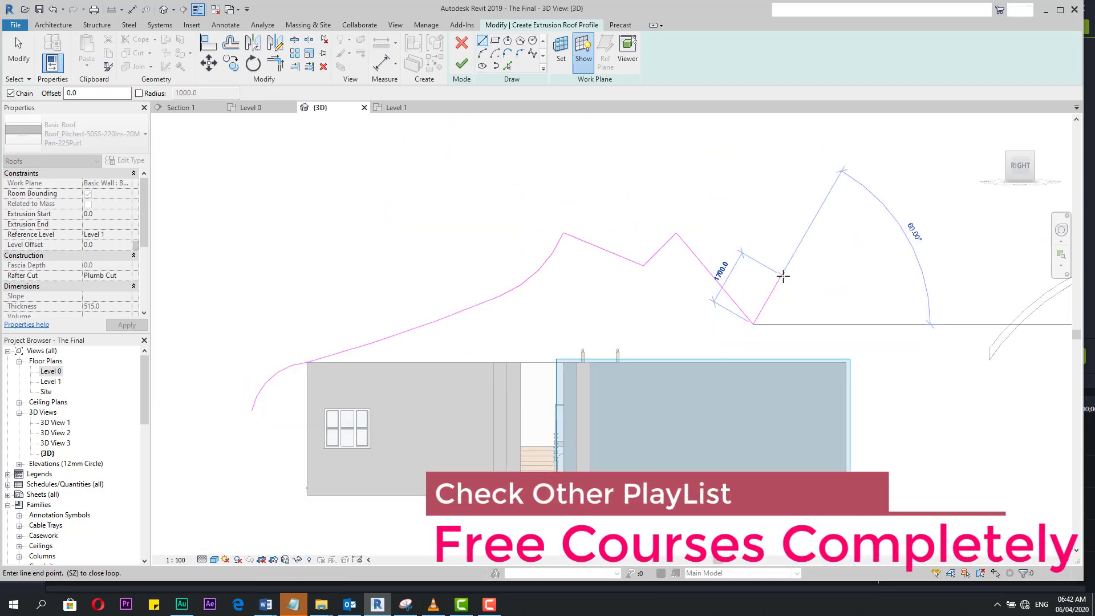
{"action": "left_click", "coordinate": [783, 276]}
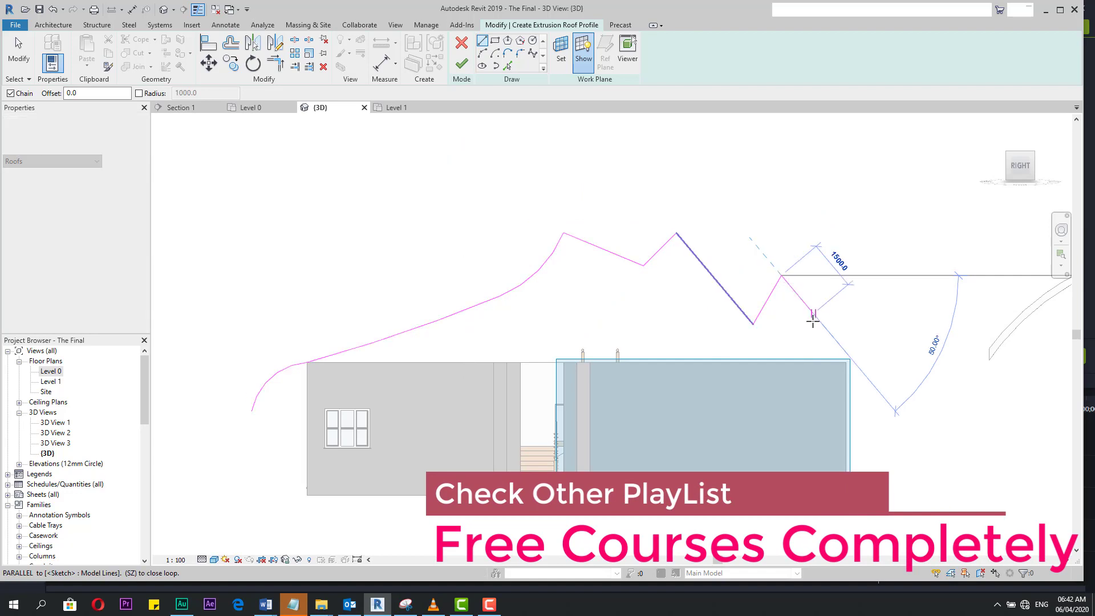
{"action": "left_click", "coordinate": [843, 363]}
{"action": "scroll", "coordinate": [833, 304], "scroll_direction": "up", "scroll_amount": 1}
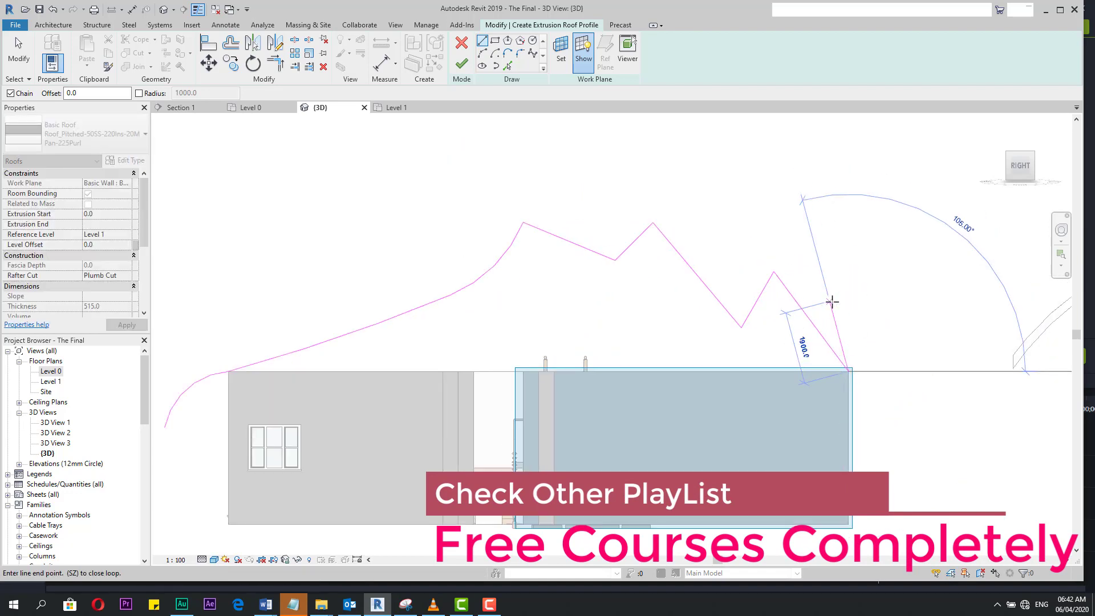
{"action": "key", "text": "Escape"}
{"action": "key", "text": "Escape"}
- Pull the first descending line's lower end inward and downward, and rejoin it to the neighbouring rising line with Trim/Extend to Corner
{"action": "mouse_move", "coordinate": [665, 196]}
{"action": "left_mouse_down"}
{"action": "mouse_move", "coordinate": [611, 286]}
{"action": "mouse_move", "coordinate": [621, 277]}
{"action": "mouse_move", "coordinate": [593, 294]}
{"action": "left_mouse_up"}
{"action": "left_click", "coordinate": [627, 291]}
{"action": "left_click", "coordinate": [591, 262]}
{"action": "key", "text": "Escape"}
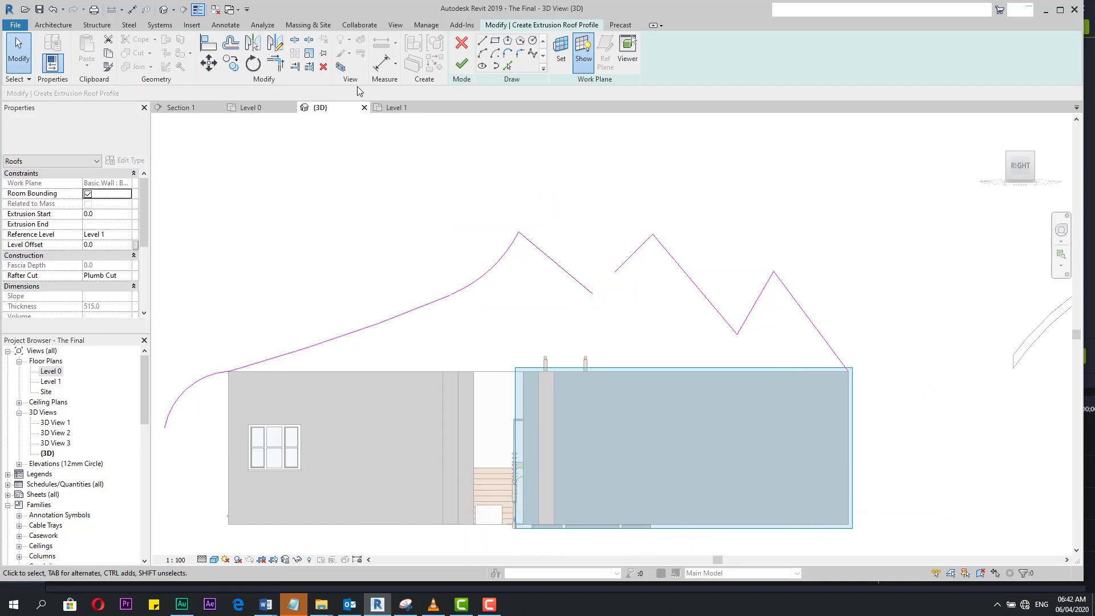
{"action": "key", "text": "t"}
{"action": "key", "text": "r"}
{"action": "left_click", "coordinate": [583, 288]}
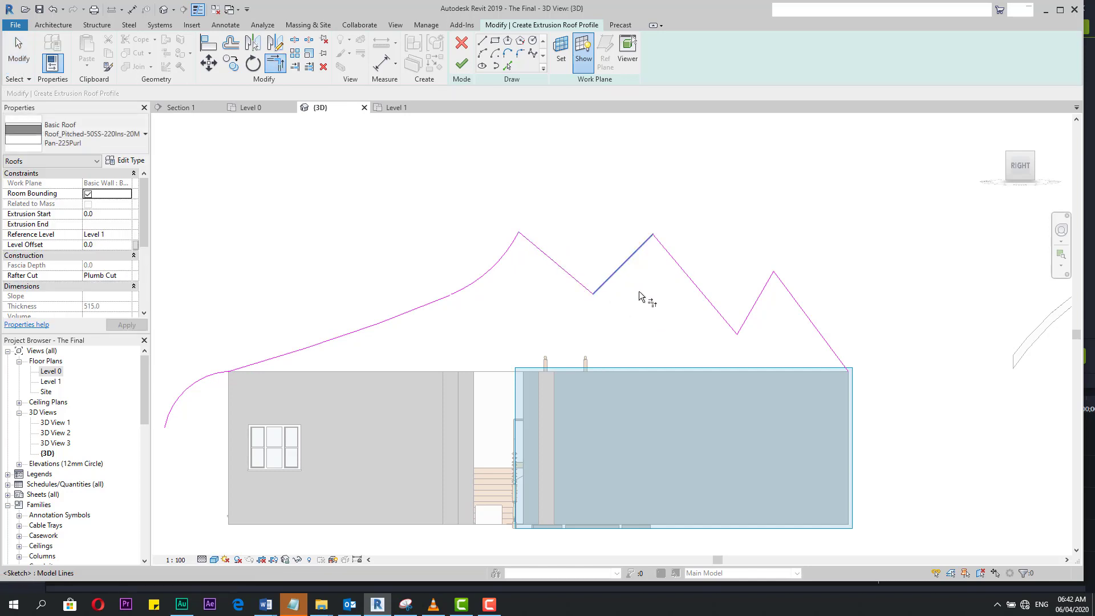
{"action": "key", "text": "Escape"}
- Move the lower end of the line descending from the second peak and trim it to a corner with the next rising line
{"action": "left_click", "coordinate": [709, 301]}
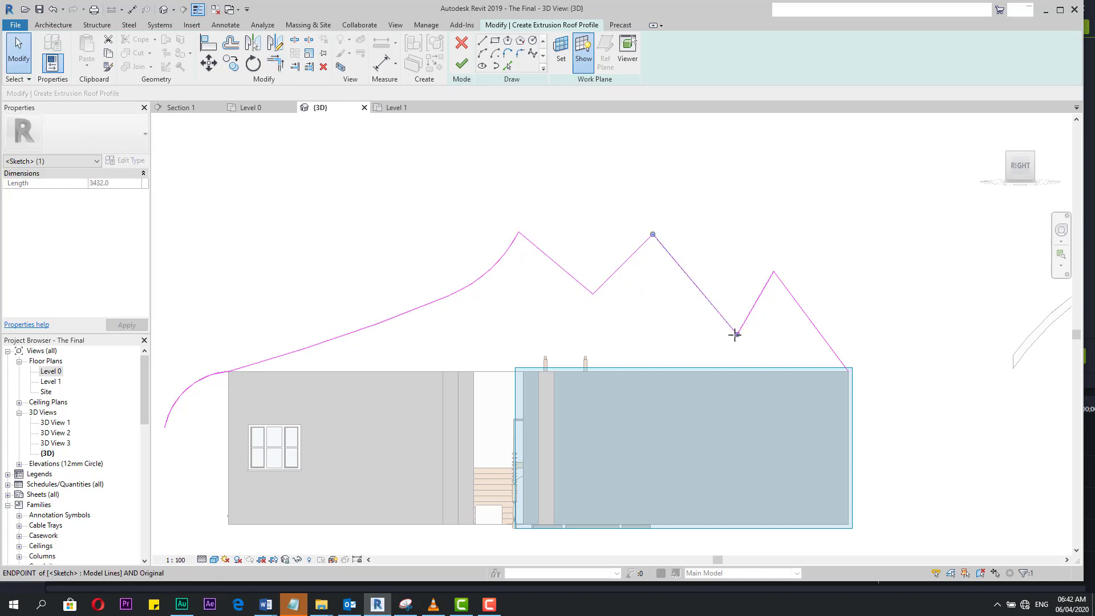
{"action": "left_click_drag", "start_coordinate": [736, 335], "coordinate": [712, 337]}
{"action": "left_click", "coordinate": [272, 66]}
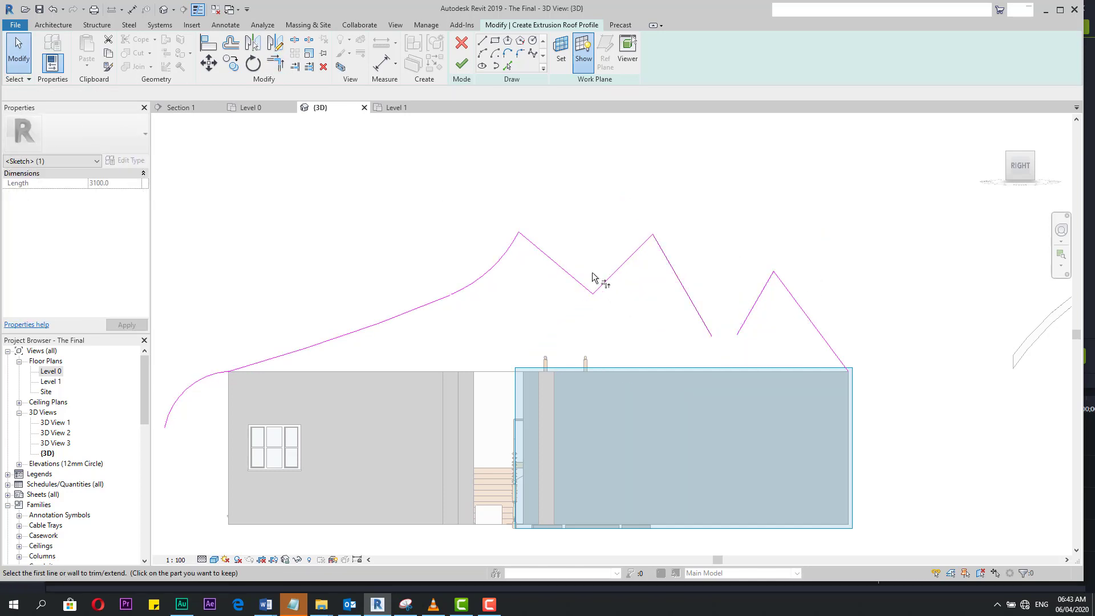
{"action": "left_click", "coordinate": [750, 313]}
{"action": "left_click", "coordinate": [708, 323]}
{"action": "key", "text": "Escape"}
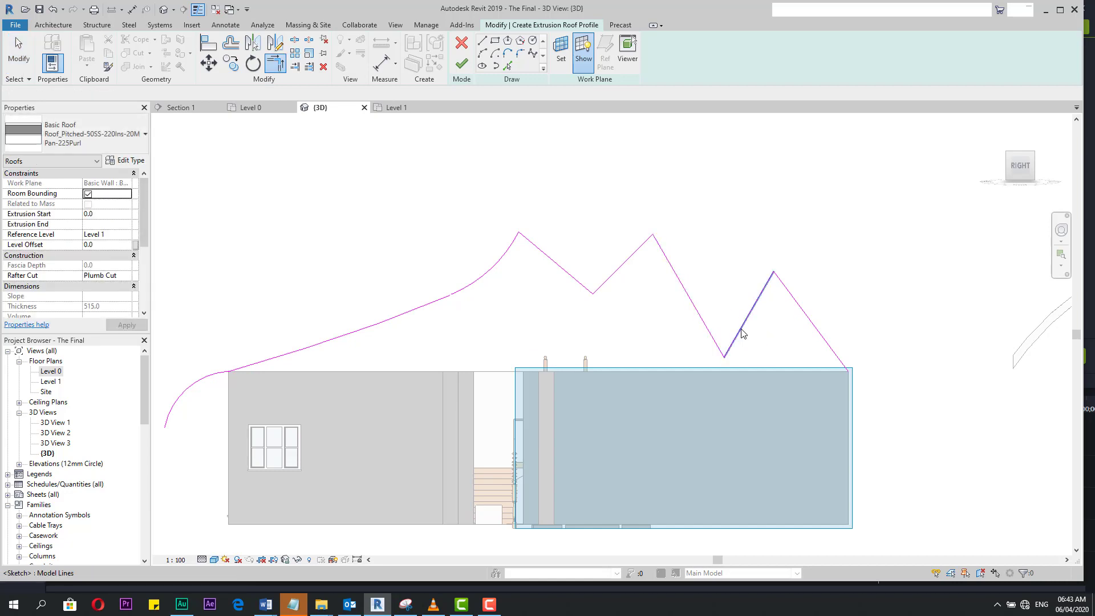
- Shift the second valley point of the zigzag up and toward the first valley, keeping both adjoining lines connected
{"action": "left_click", "coordinate": [741, 330]}
{"action": "scroll", "coordinate": [713, 286], "scroll_direction": "down", "scroll_amount": 2}
{"action": "key", "text": "Escape"}
{"action": "scroll", "coordinate": [724, 315], "scroll_direction": "up", "scroll_amount": 2}
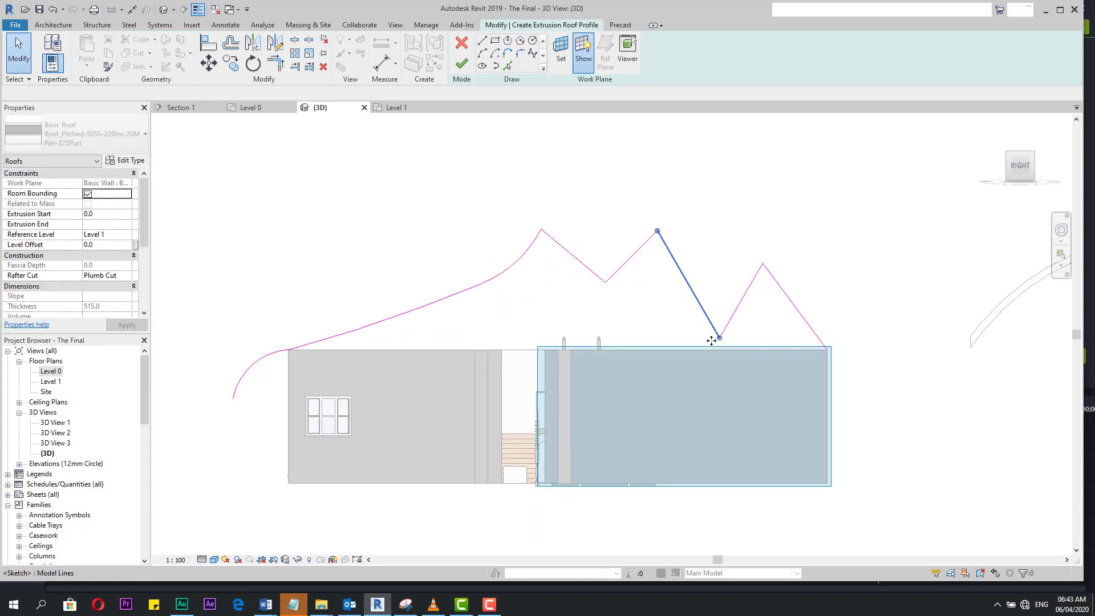
{"action": "left_click", "coordinate": [713, 333]}
{"action": "left_click_drag", "start_coordinate": [719, 338], "coordinate": [683, 323]}
{"action": "left_click", "coordinate": [747, 303]}
{"action": "left_click", "coordinate": [702, 269]}
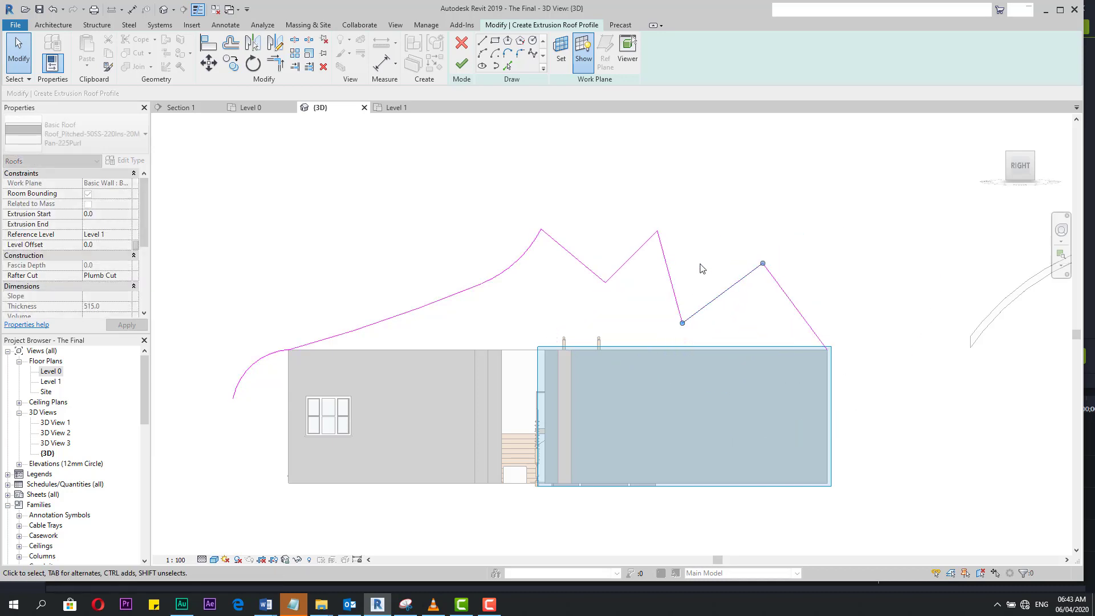
{"action": "scroll", "coordinate": [697, 257], "scroll_direction": "down", "scroll_amount": 1}
{"action": "scroll", "coordinate": [659, 246], "scroll_direction": "up", "scroll_amount": 1}
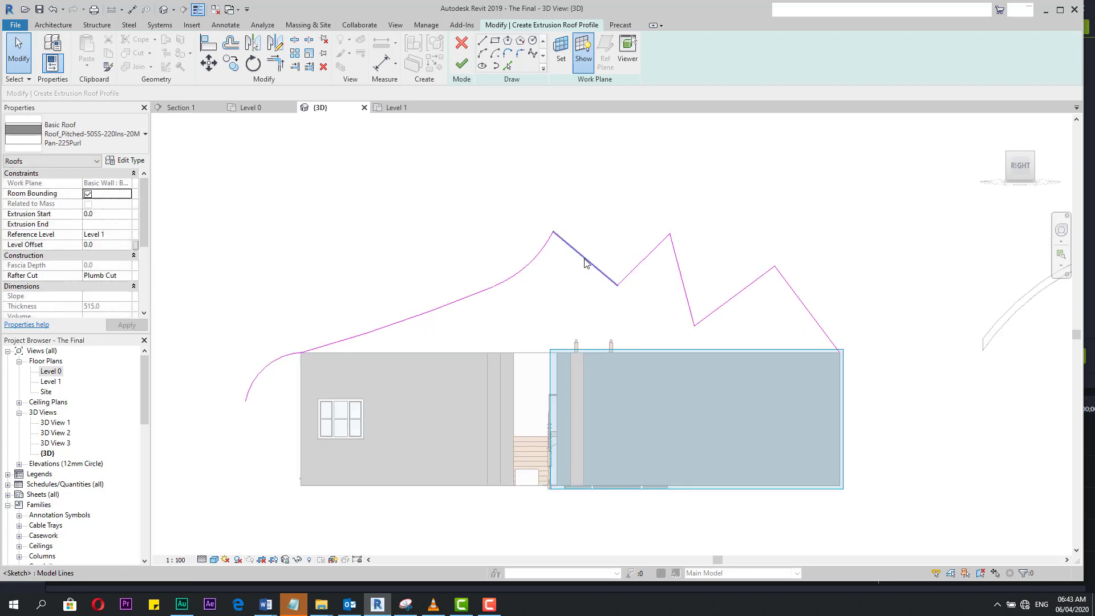
- Nudge the steep arc below the first peak seven increments left, toward the windowed wall
{"action": "left_click_drag", "start_coordinate": [489, 214], "coordinate": [571, 315]}
{"action": "key", "text": "Left"}
{"action": "key", "text": "Left"}
{"action": "key", "text": "Left"}
{"action": "key", "text": "Left"}
{"action": "key", "text": "Left"}
{"action": "key", "text": "Left"}
{"action": "key", "text": "Left"}
{"action": "left_click", "coordinate": [565, 258]}
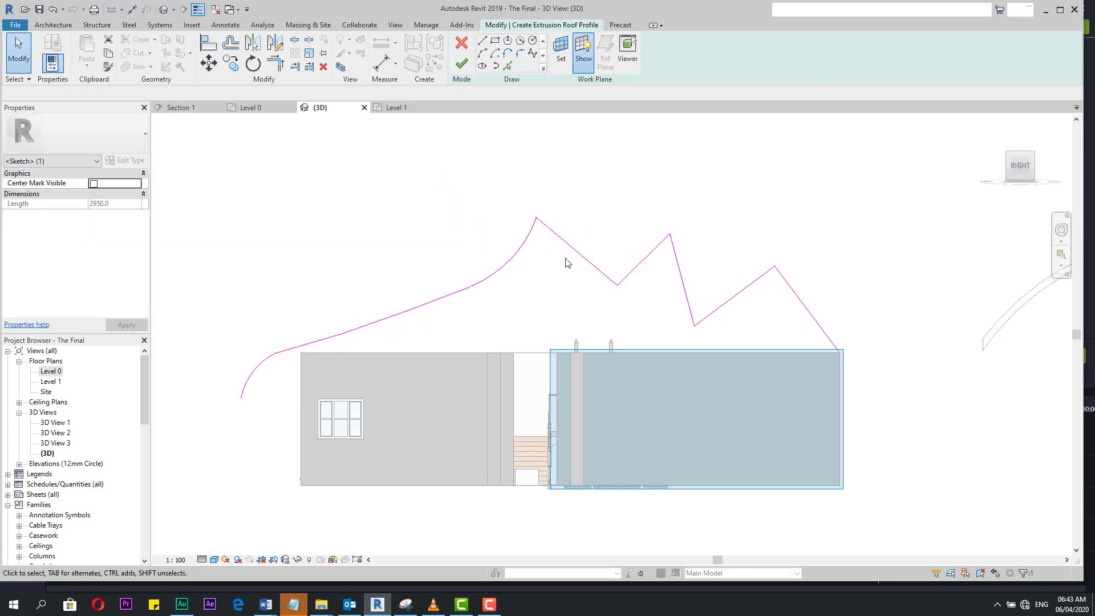
{"action": "left_click", "coordinate": [575, 222]}
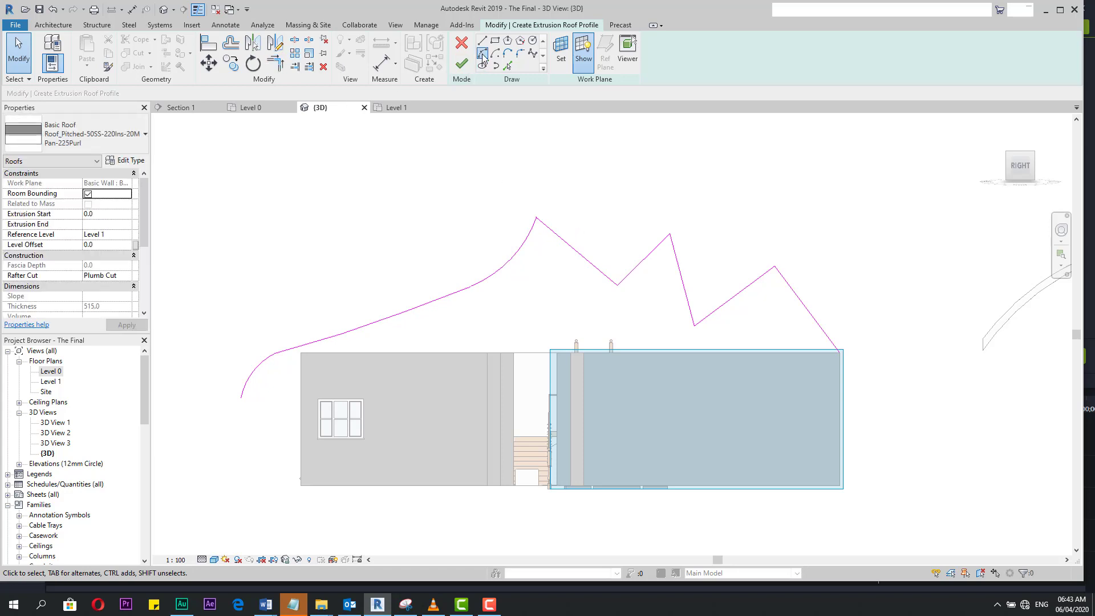
- Draw a start-end-radius arc, radius about 1207 mm, bridging the steep arc and the descending line beneath the first peak
{"action": "left_click", "coordinate": [483, 56]}
{"action": "scroll", "coordinate": [548, 235], "scroll_direction": "up", "scroll_amount": 3}
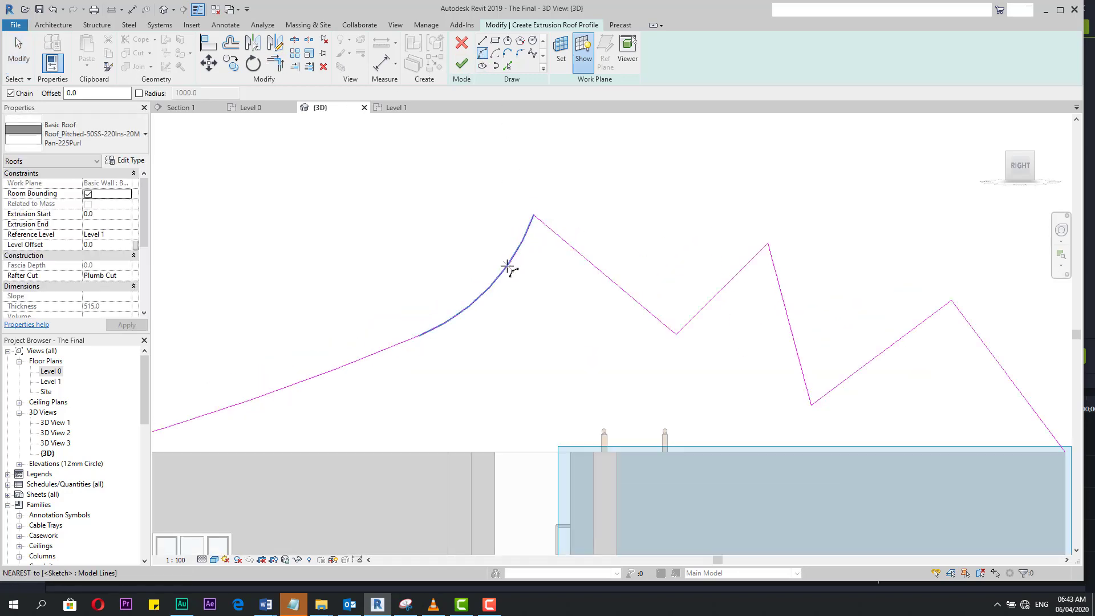
{"action": "left_click", "coordinate": [507, 266]}
{"action": "left_click", "coordinate": [596, 267]}
{"action": "scroll", "coordinate": [541, 260], "scroll_direction": "up", "scroll_amount": 2}
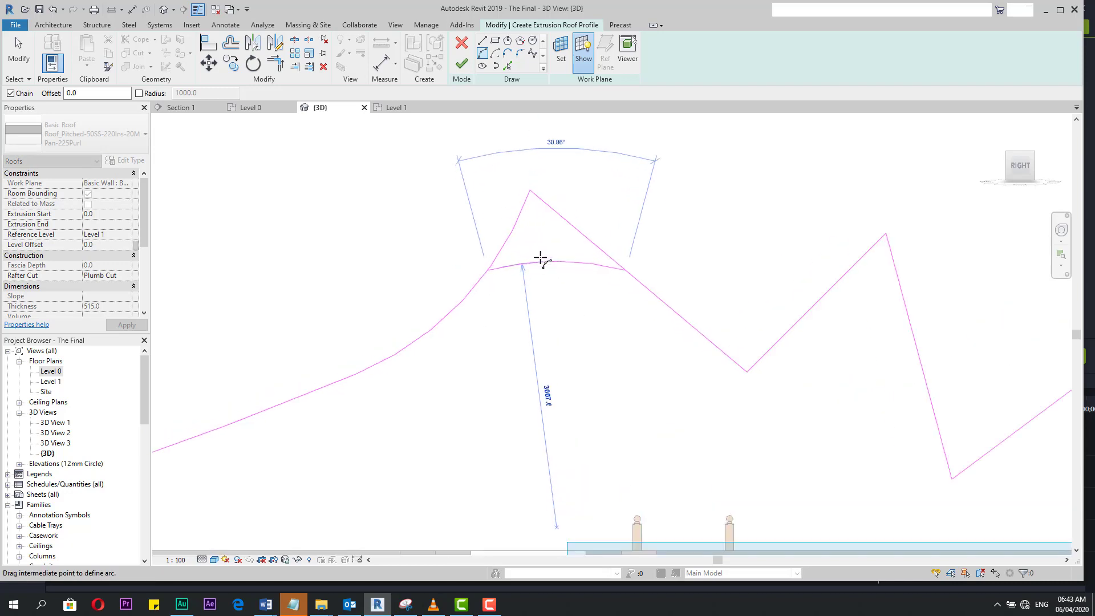
{"action": "left_click", "coordinate": [543, 245]}
- Trim the descending line and the steep arc to the bridging arc, removing the pointed first peak
{"action": "key", "text": "t"}
{"action": "key", "text": "r"}
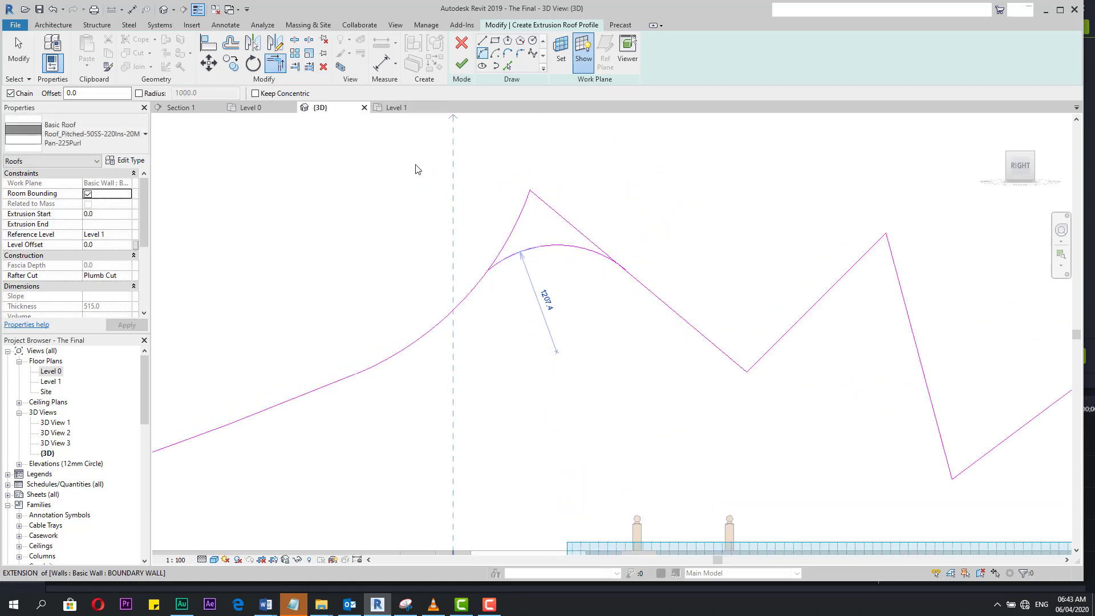
{"action": "left_click", "coordinate": [653, 293]}
{"action": "left_click", "coordinate": [599, 255]}
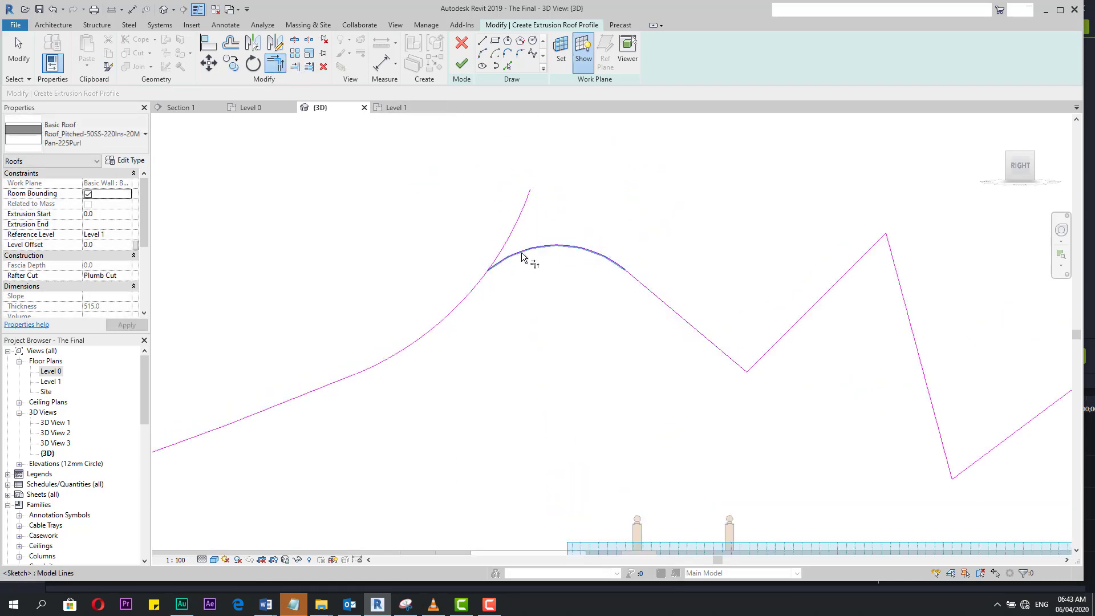
{"action": "left_click", "coordinate": [468, 309]}
{"action": "scroll", "coordinate": [577, 228], "scroll_direction": "down", "scroll_amount": 3}
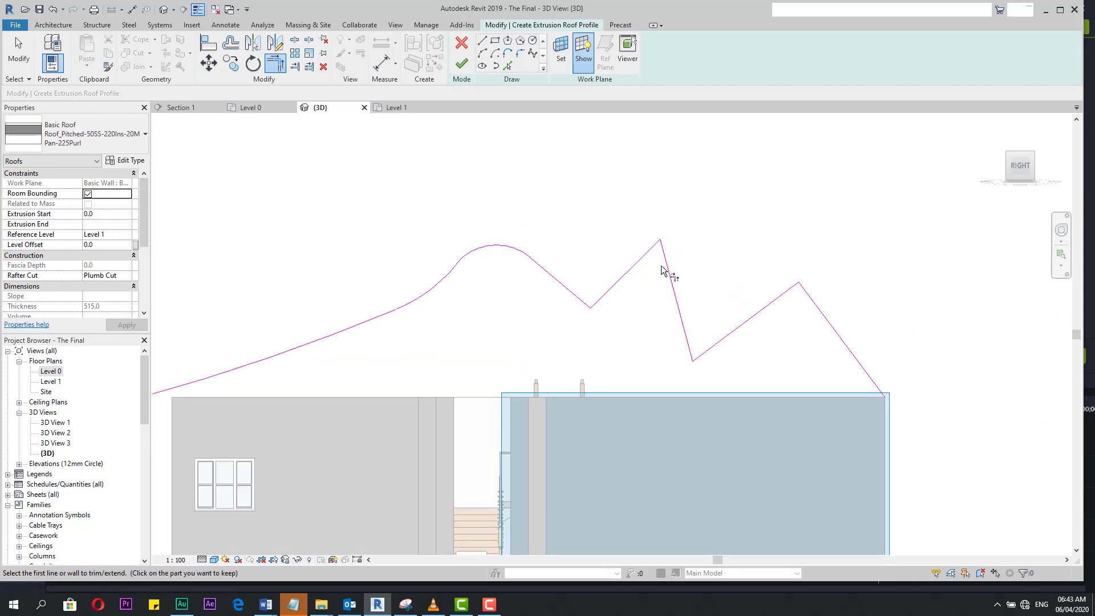
{"action": "scroll", "coordinate": [611, 291], "scroll_direction": "down", "scroll_amount": 2}
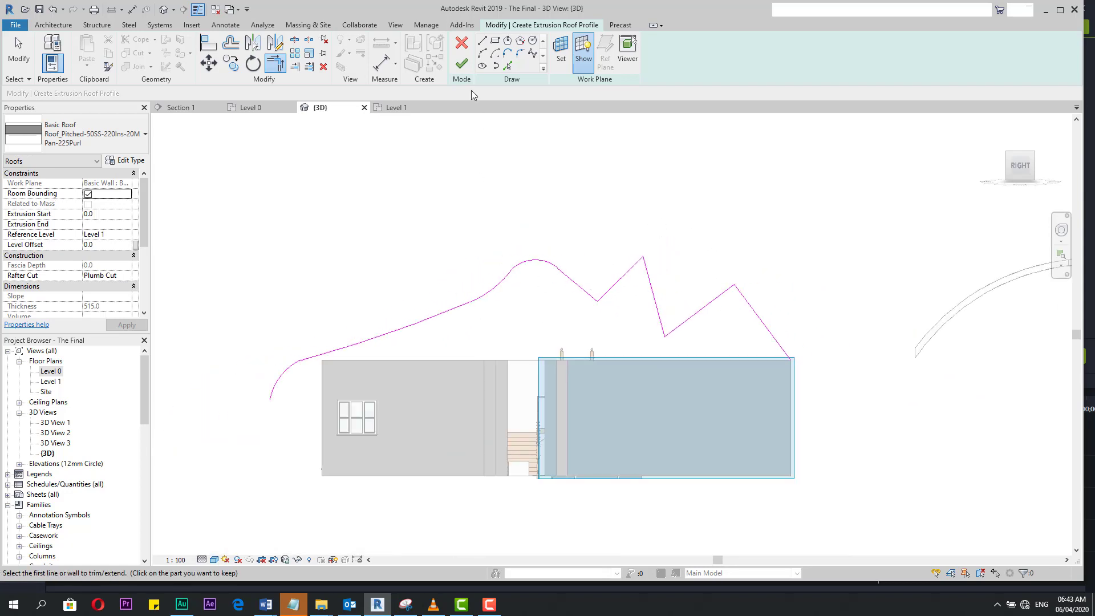
- Draw a separate three-line zigzag beyond the boundary wall, detached from the main profile, and try to finish the roof sketch
{"action": "left_click", "coordinate": [483, 43]}
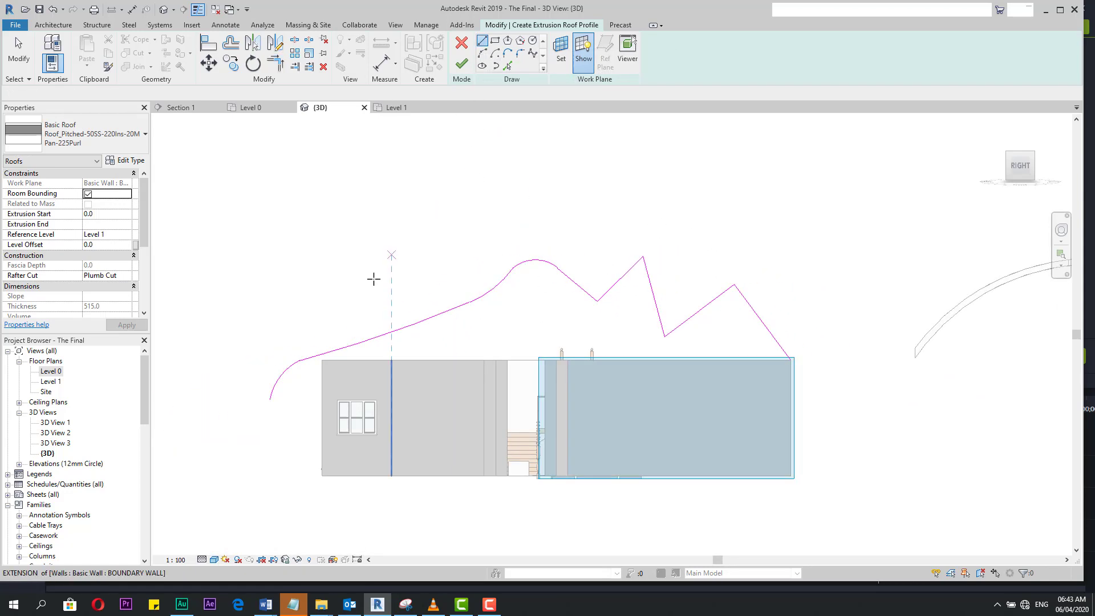
{"action": "left_click", "coordinate": [826, 360]}
{"action": "left_click", "coordinate": [858, 327]}
{"action": "left_click", "coordinate": [891, 360]}
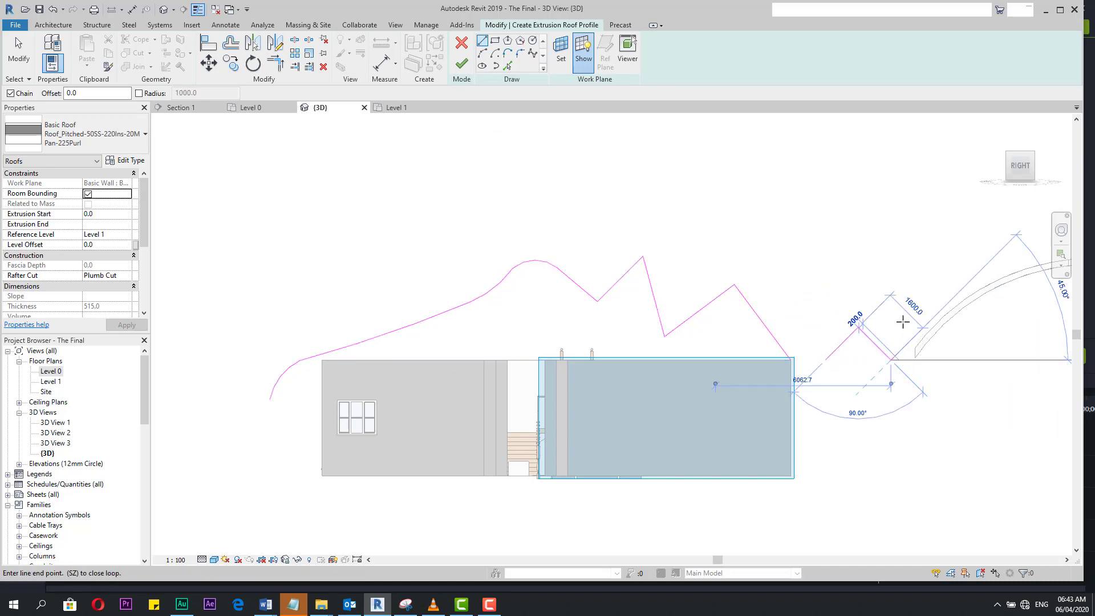
{"action": "left_click", "coordinate": [901, 321]}
{"action": "left_click", "coordinate": [461, 63]}
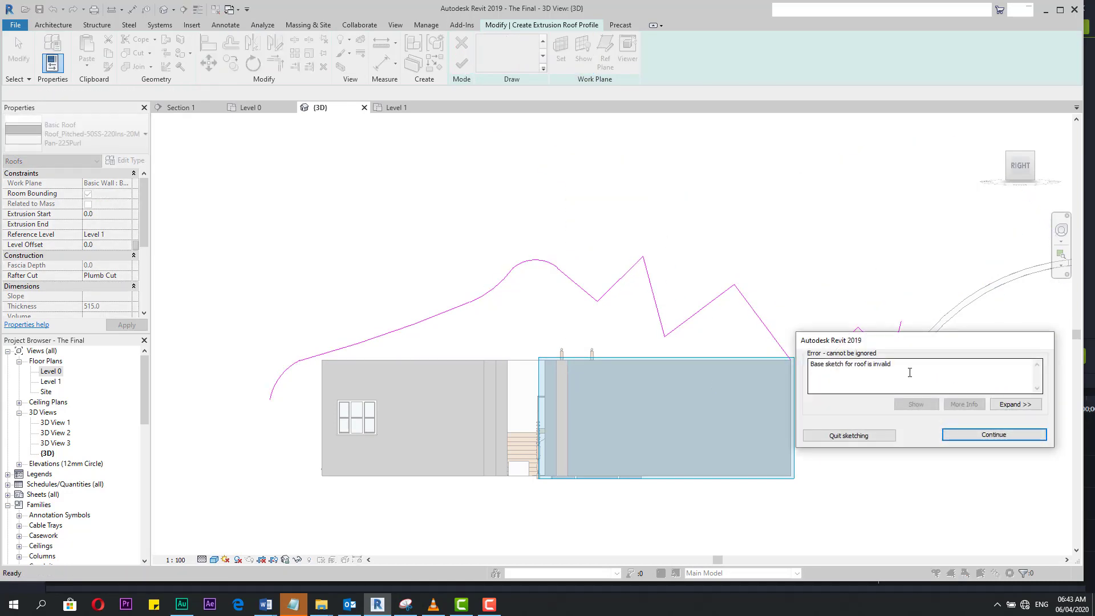
{"action": "left_click", "coordinate": [1010, 433]}
- Delete the detached zigzag lines beyond the boundary wall from the roof sketch
{"action": "scroll", "coordinate": [903, 319], "scroll_direction": "up", "scroll_amount": 2}
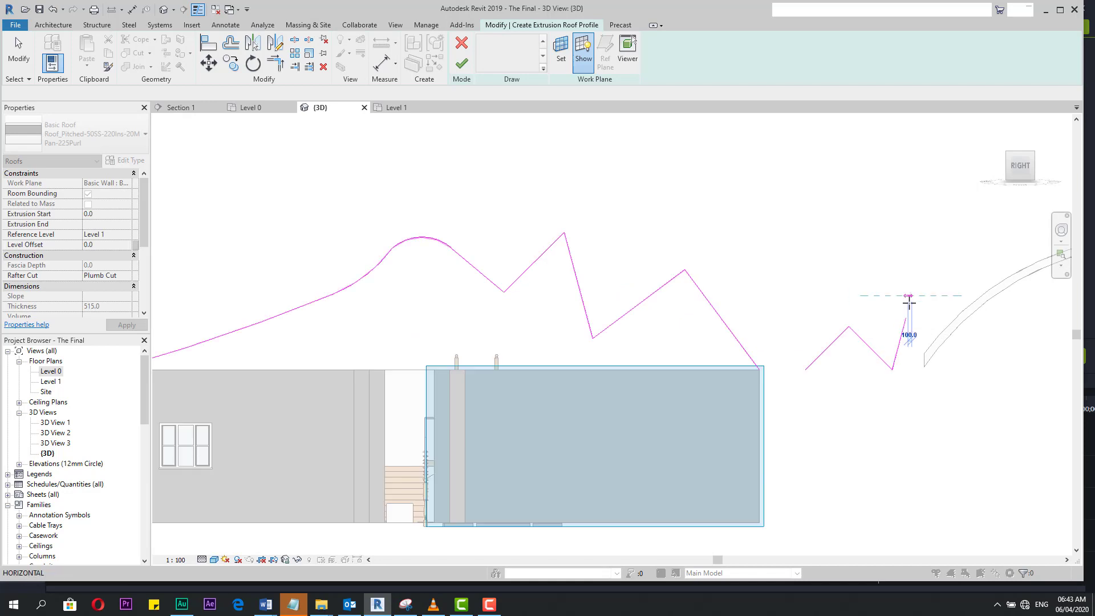
{"action": "left_click", "coordinate": [916, 290]}
{"action": "key", "text": "Escape"}
{"action": "key", "text": "Escape"}
{"action": "left_click_drag", "start_coordinate": [912, 294], "coordinate": [793, 394]}
{"action": "scroll", "coordinate": [799, 342], "scroll_direction": "down", "scroll_amount": 2}
{"action": "key", "text": "Delete"}
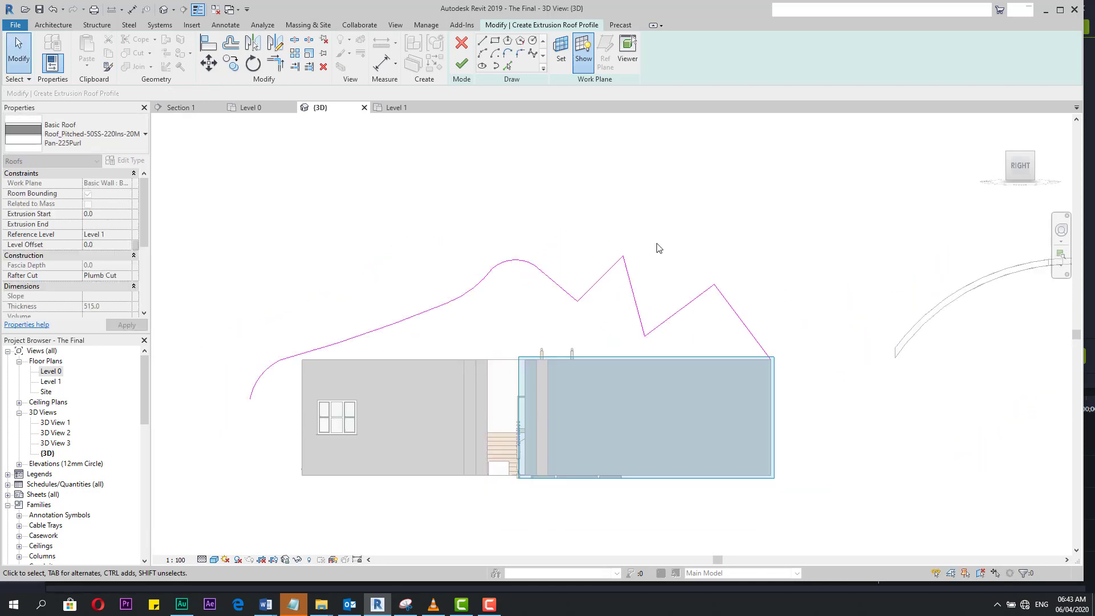
- Finish the roof profile sketch and return the 3D view to its isometric home orientation
{"action": "scroll", "coordinate": [596, 220], "scroll_direction": "down", "scroll_amount": 2}
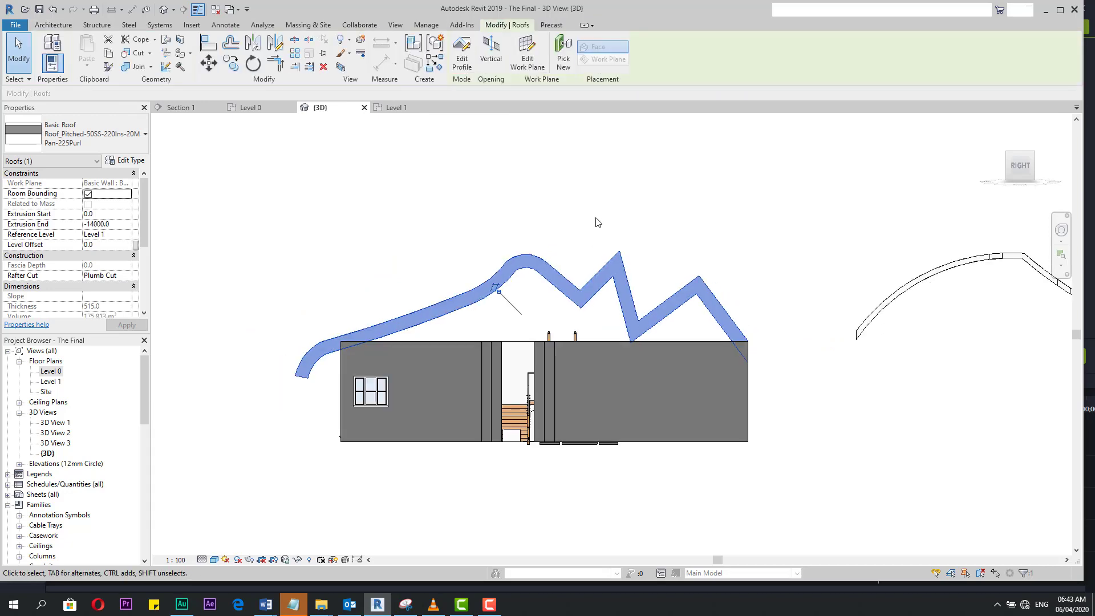
{"action": "scroll", "coordinate": [530, 218], "scroll_direction": "up", "scroll_amount": 1}
{"action": "left_click", "coordinate": [423, 170]}
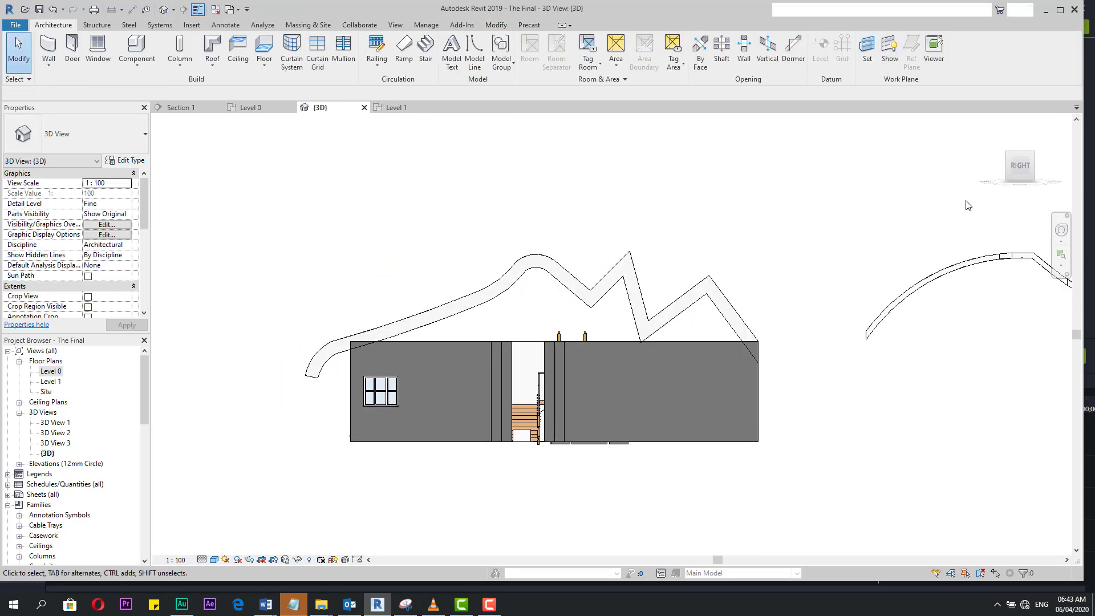
{"action": "left_click", "coordinate": [995, 126]}
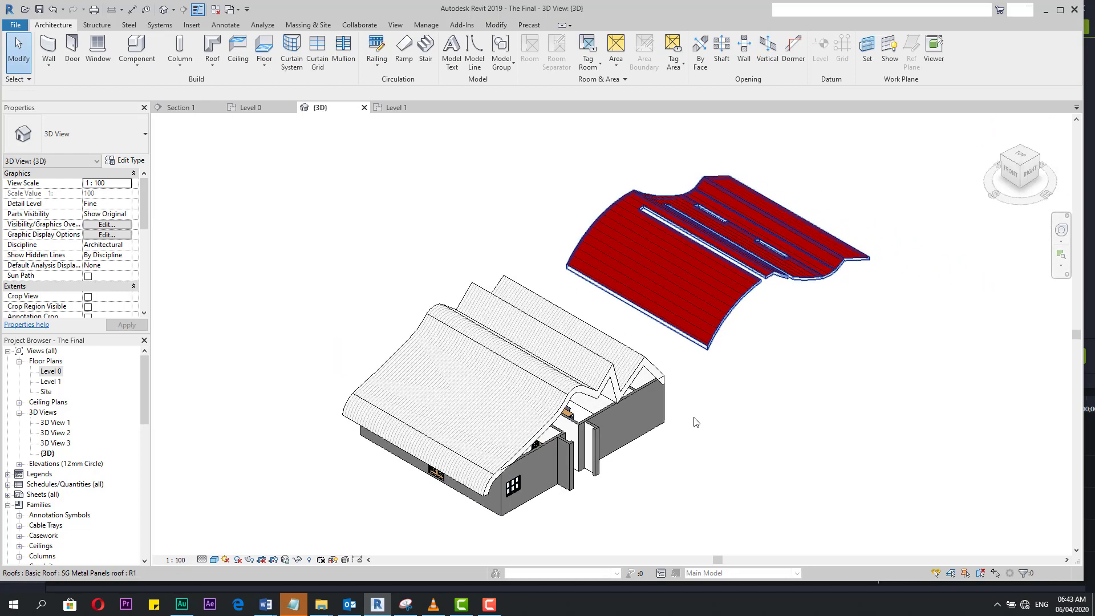
- Change the new extruded roof's type to Roof_Generic-125mm
{"action": "scroll", "coordinate": [696, 422], "scroll_direction": "up", "scroll_amount": 2}
{"action": "left_click", "coordinate": [358, 270]}
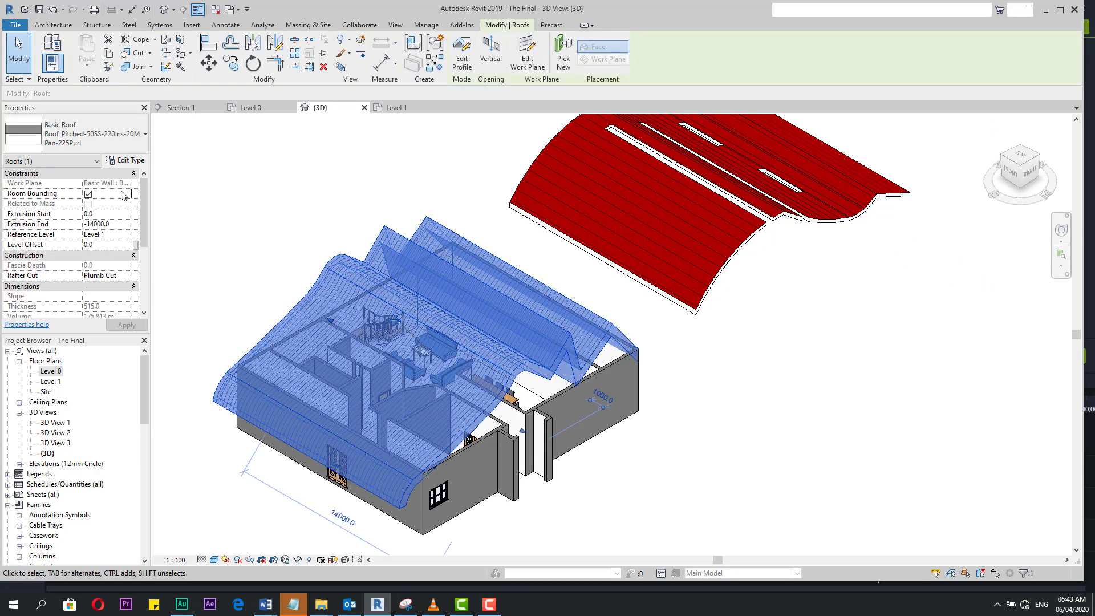
{"action": "left_click", "coordinate": [99, 142]}
{"action": "left_click", "coordinate": [68, 217]}
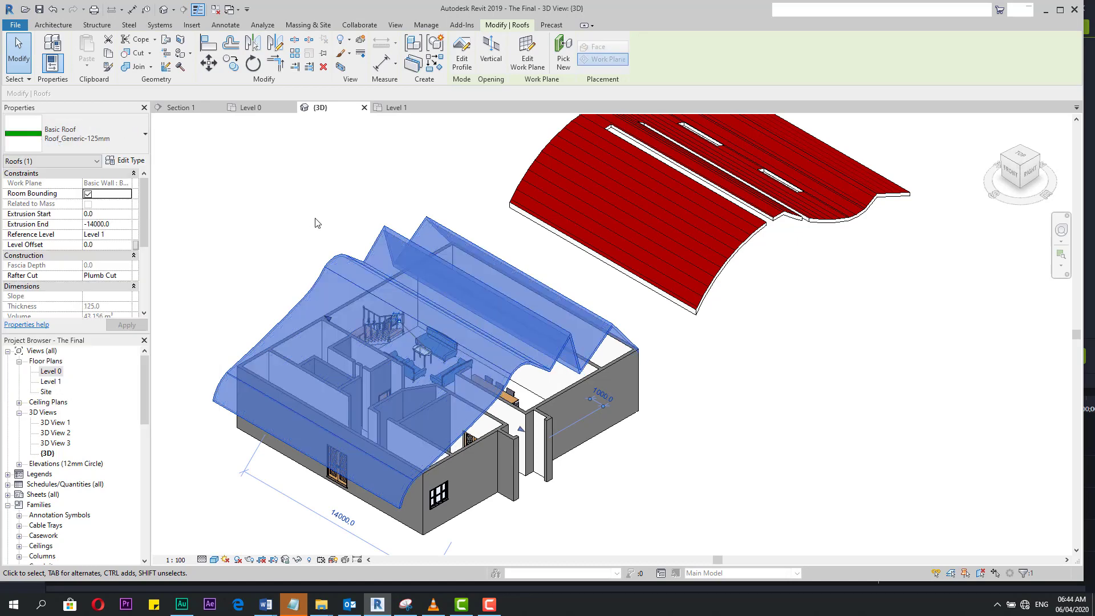
{"action": "left_click", "coordinate": [359, 226]}
{"action": "scroll", "coordinate": [334, 257], "scroll_direction": "down", "scroll_amount": 1}
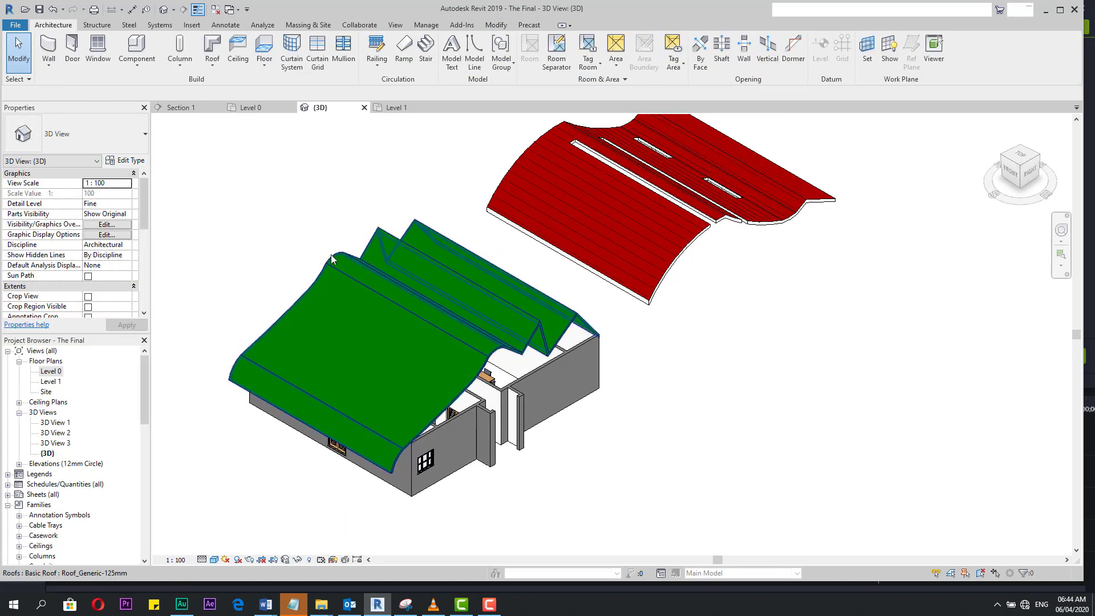
{"action": "left_click", "coordinate": [386, 291]}
{"action": "left_click", "coordinate": [685, 453]}
{"action": "scroll", "coordinate": [678, 443], "scroll_direction": "up", "scroll_amount": 1}
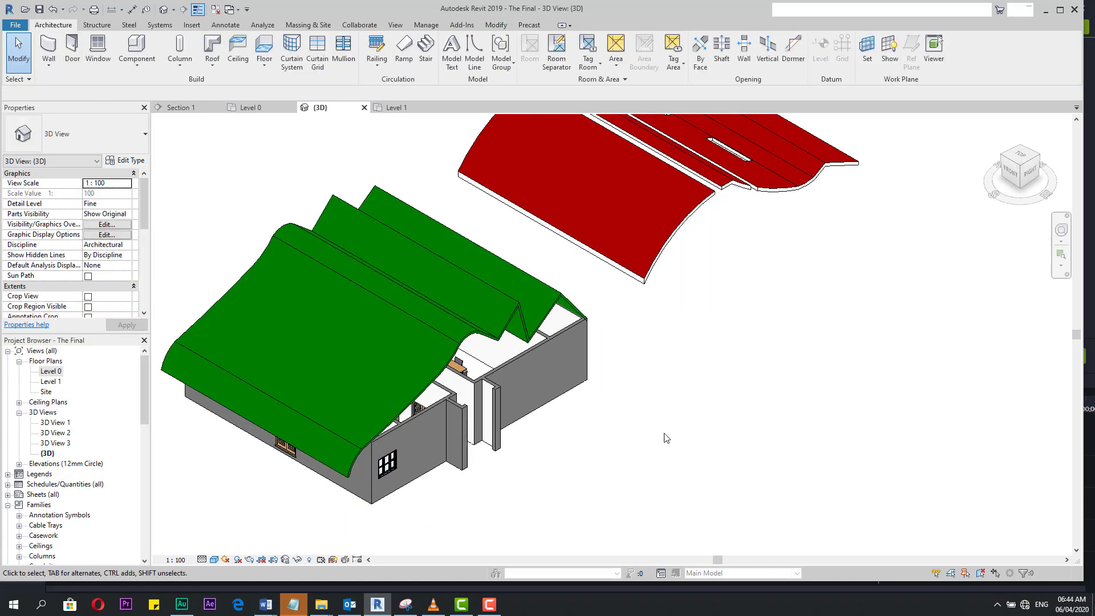
- Open the green extruded roof's profile for editing to review its sketch, and leave it without changes
{"action": "left_click", "coordinate": [491, 292]}
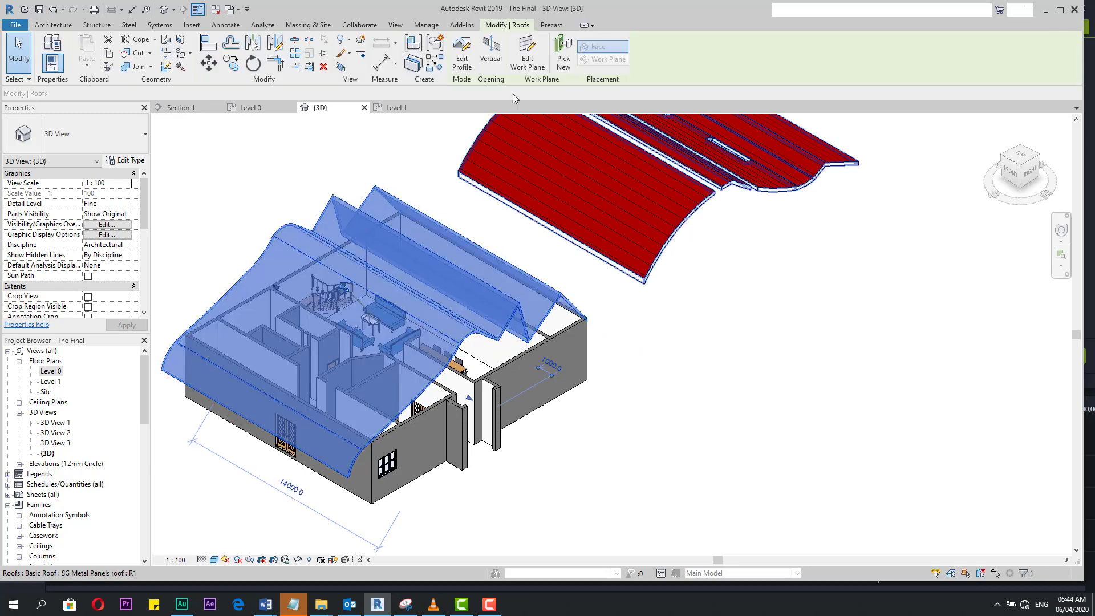
{"action": "left_click", "coordinate": [462, 62]}
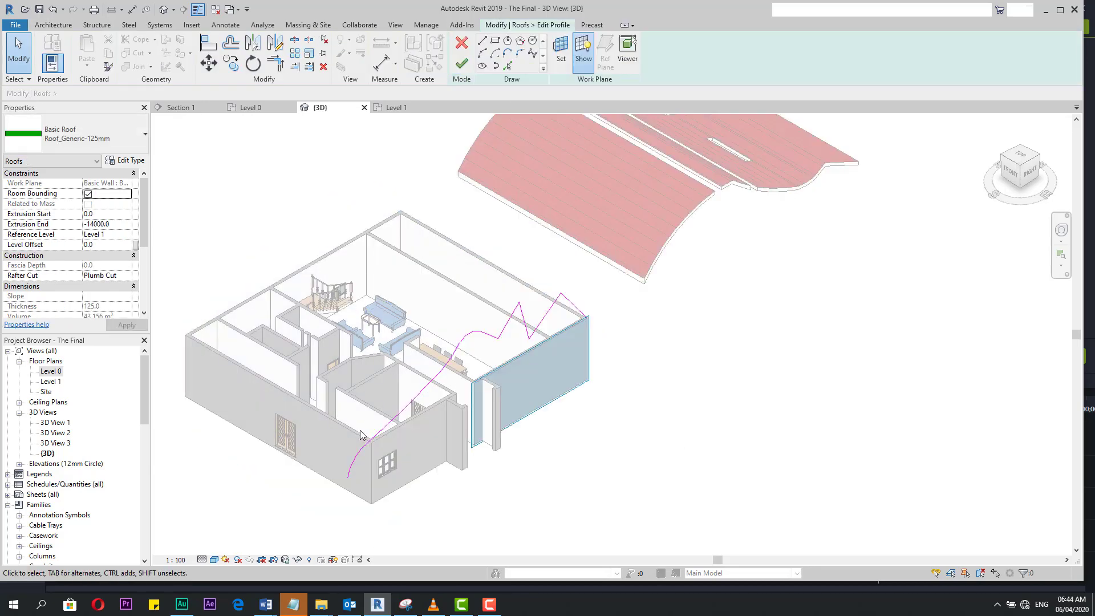
{"action": "left_click", "coordinate": [467, 41]}
{"action": "left_click", "coordinate": [738, 401]}
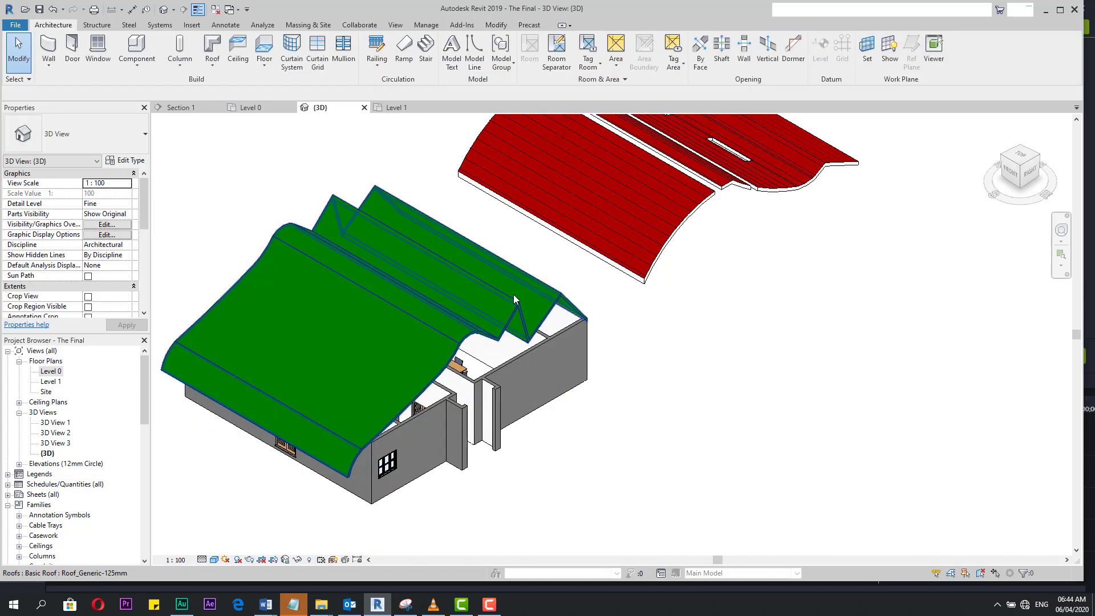
- Start a vertical opening on the green roof and sketch two rectangles about 423 mm wide in line over its zigzag part, seen from above
{"action": "left_click", "coordinate": [515, 295]}
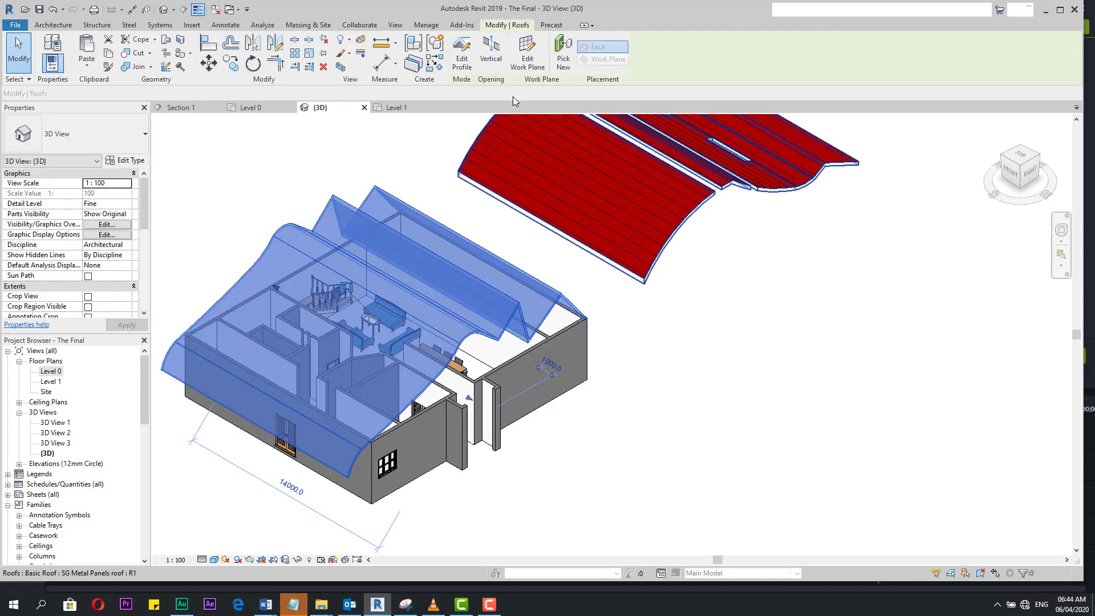
{"action": "left_click", "coordinate": [493, 54]}
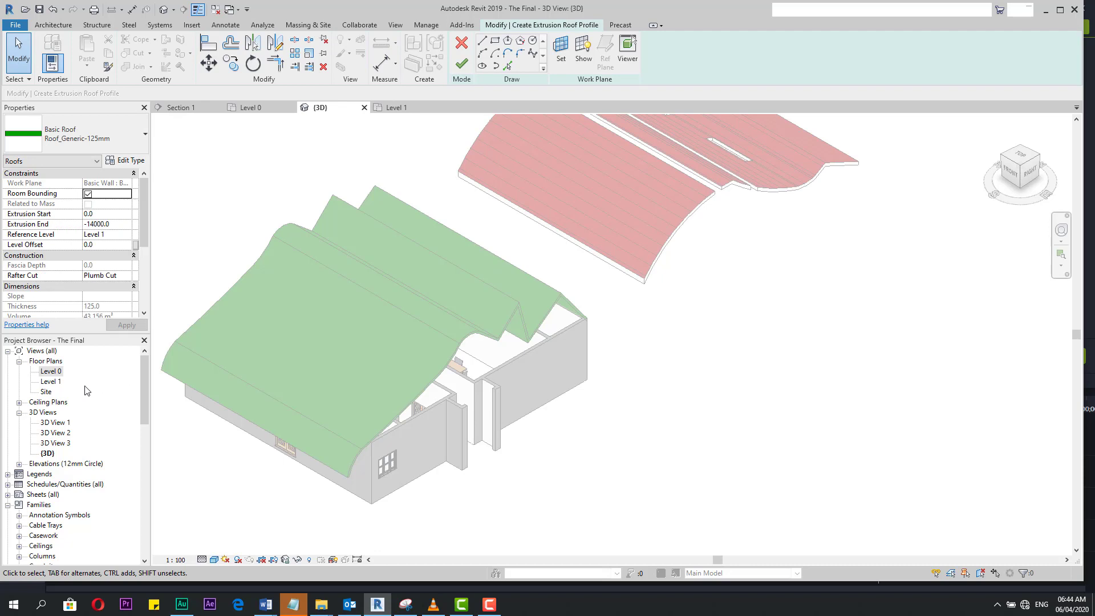
{"action": "left_click", "coordinate": [1021, 155]}
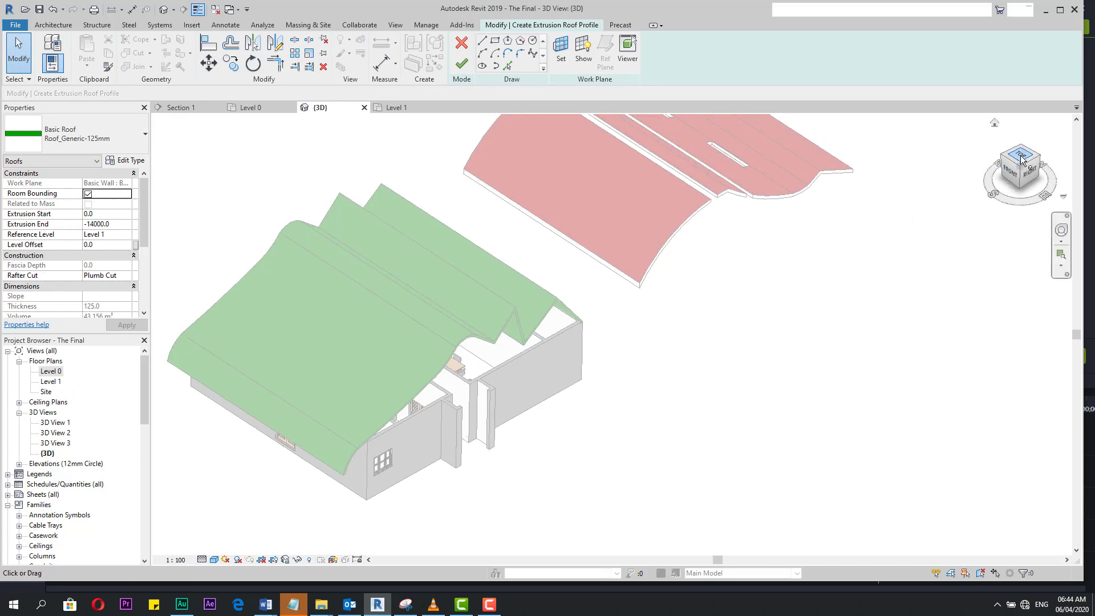
{"action": "scroll", "coordinate": [535, 302], "scroll_direction": "up", "scroll_amount": 3}
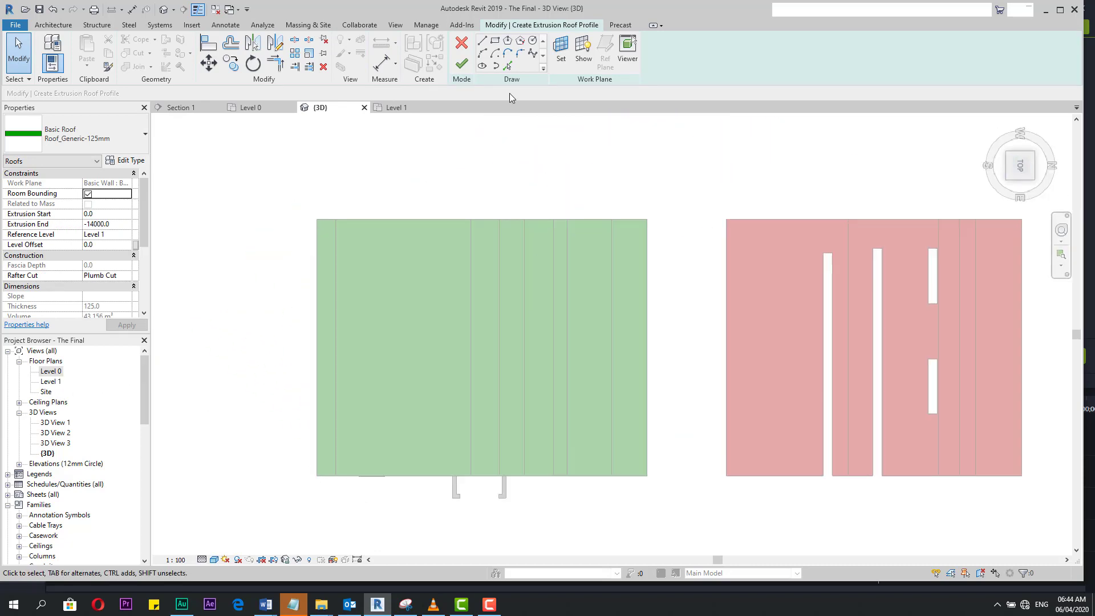
{"action": "left_click", "coordinate": [496, 41]}
{"action": "scroll", "coordinate": [534, 311], "scroll_direction": "up", "scroll_amount": 1}
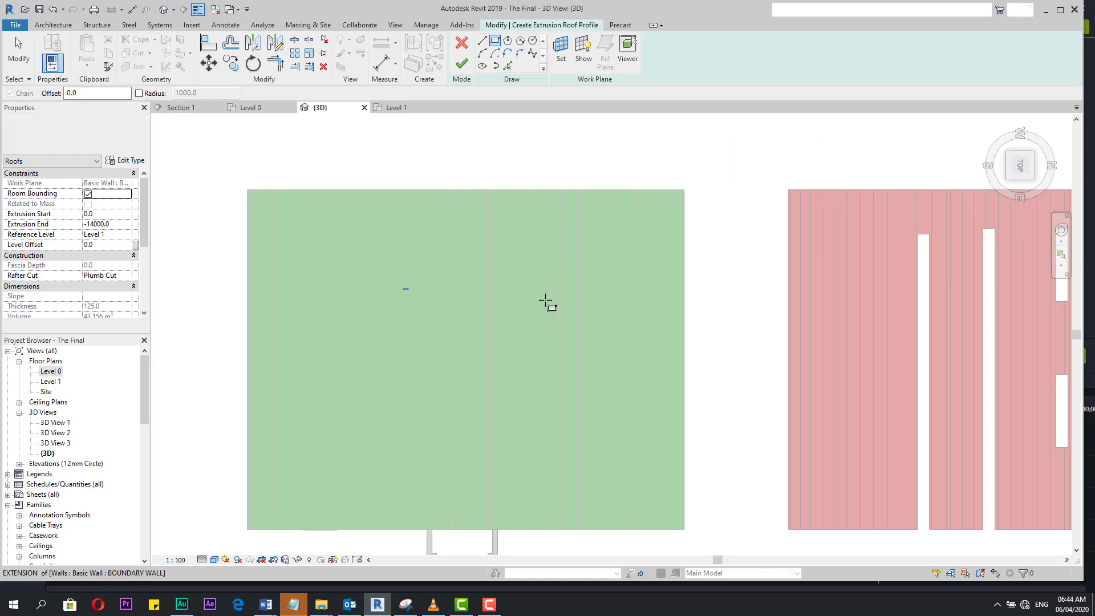
{"action": "left_click", "coordinate": [537, 243]}
{"action": "left_click", "coordinate": [548, 316]}
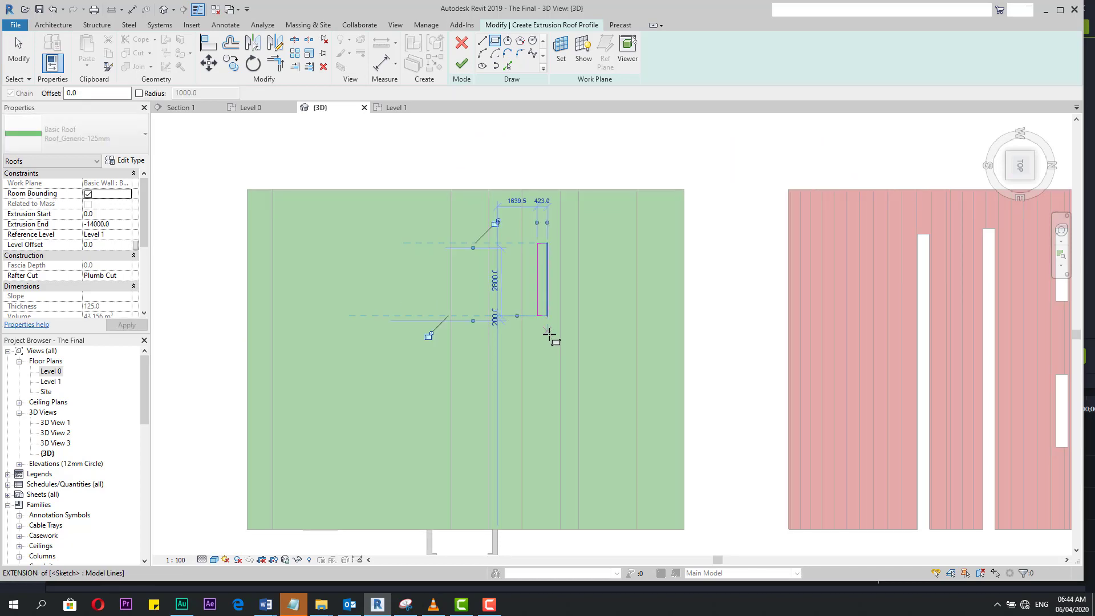
{"action": "left_click", "coordinate": [496, 45]}
{"action": "left_click", "coordinate": [537, 376]}
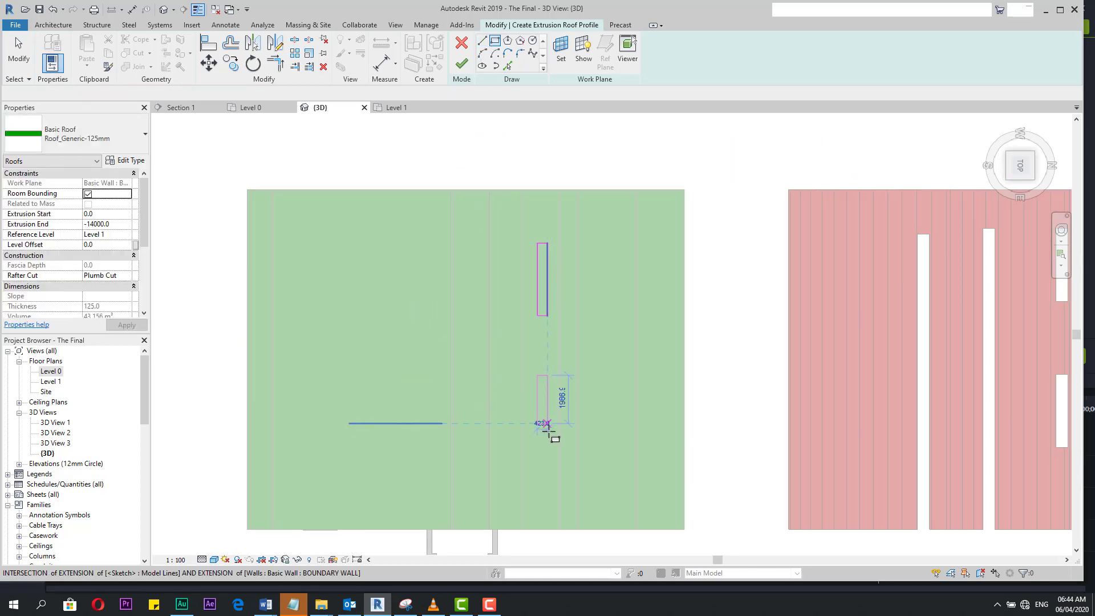
{"action": "left_click", "coordinate": [548, 436]}
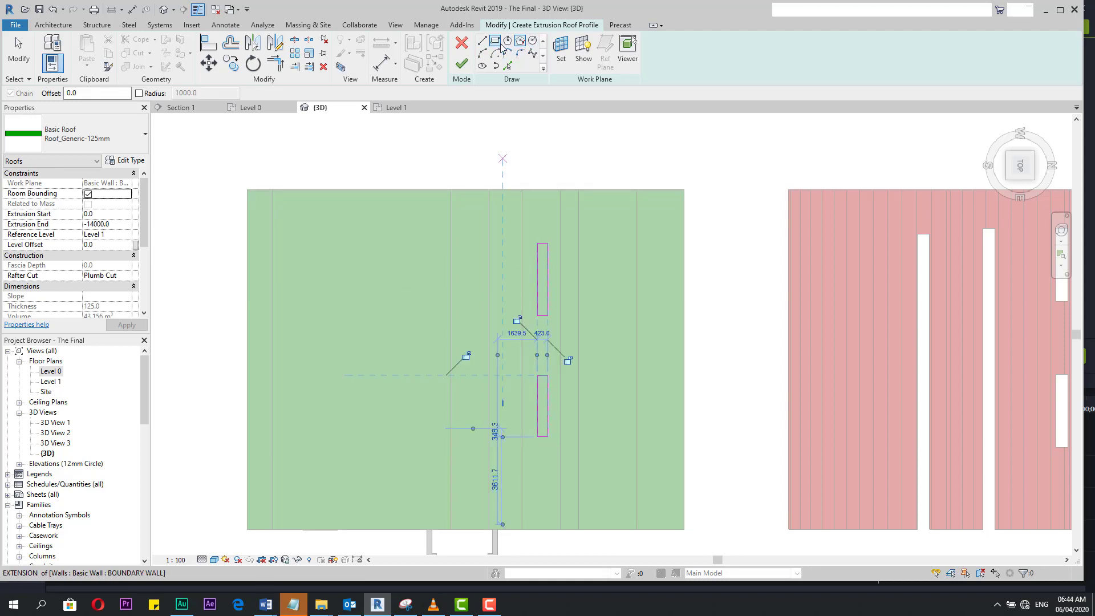
- Add two hexagons over the curved part of the roof, the one nearer the front about 2500 mm in radius, and finish the opening
{"action": "left_click", "coordinate": [507, 41]}
{"action": "left_click", "coordinate": [345, 284]}
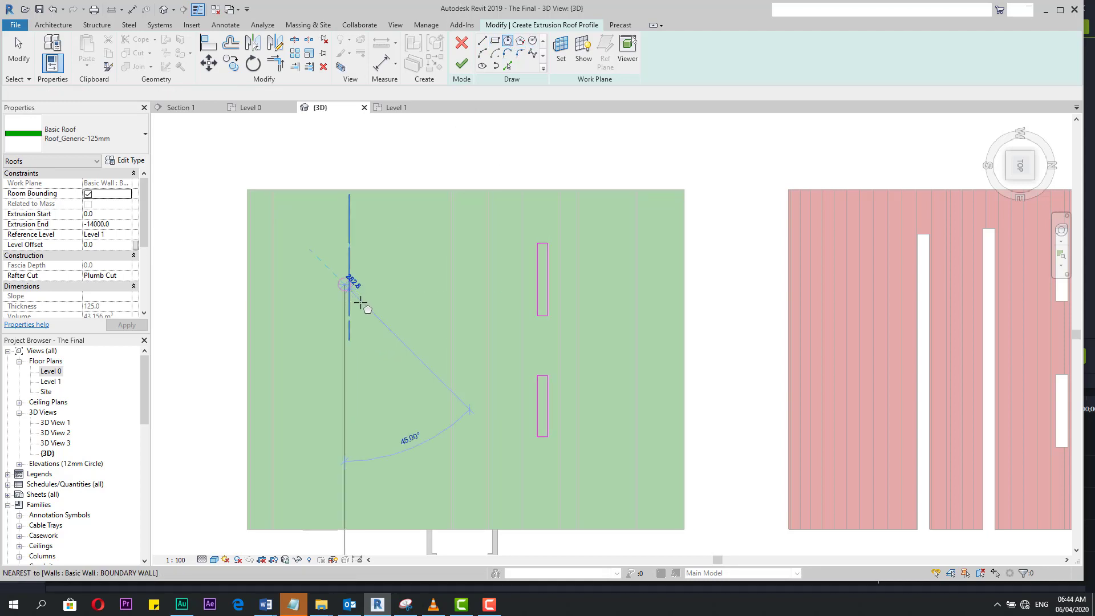
{"action": "left_click", "coordinate": [380, 315]}
{"action": "left_click", "coordinate": [333, 428]}
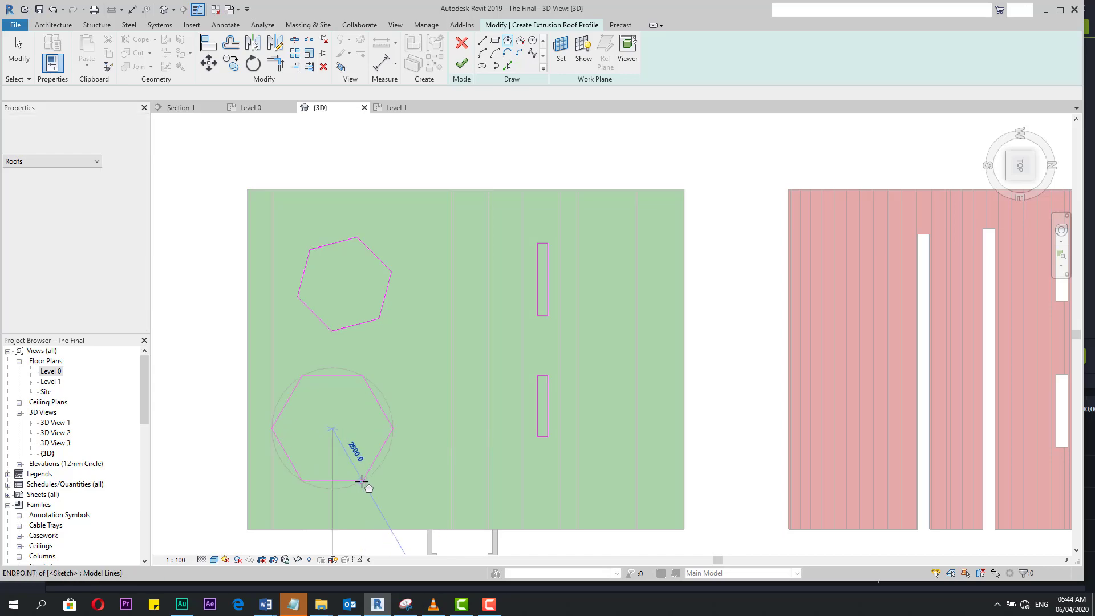
{"action": "left_click", "coordinate": [363, 481]}
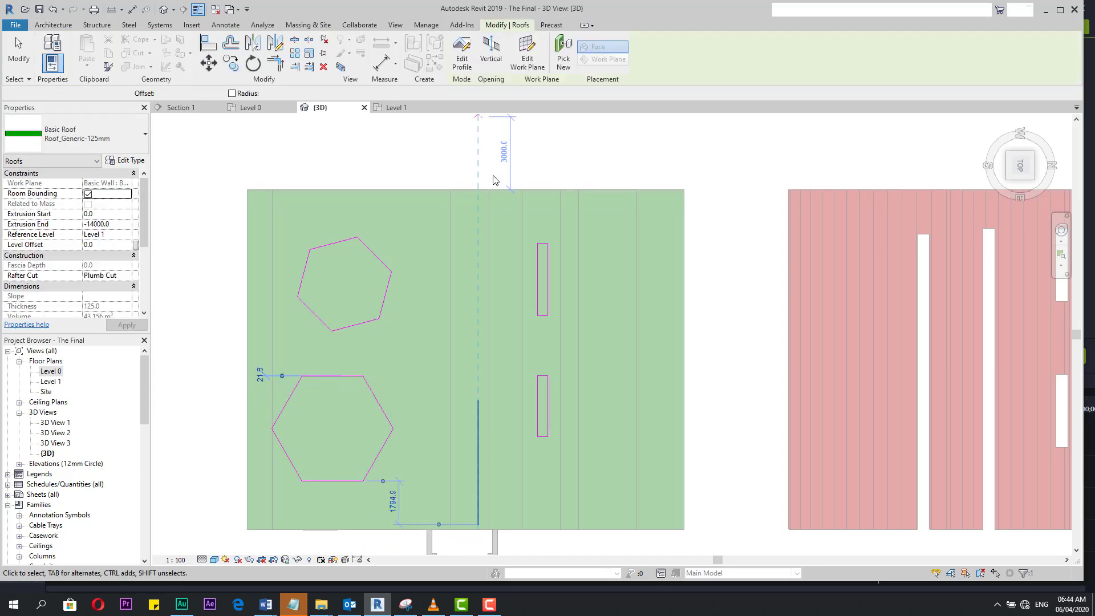
{"action": "scroll", "coordinate": [494, 178], "scroll_direction": "down", "scroll_amount": 3}
{"action": "middle_click_drag", "start_coordinate": [692, 273], "coordinate": [675, 274], "text": "shift"}
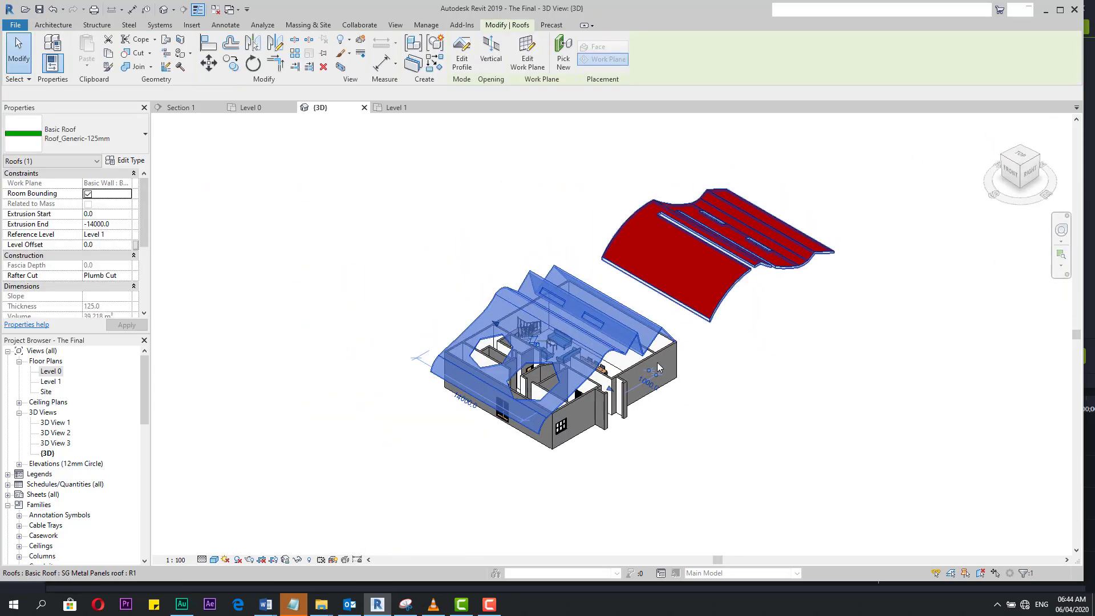
{"action": "left_click", "coordinate": [771, 470]}
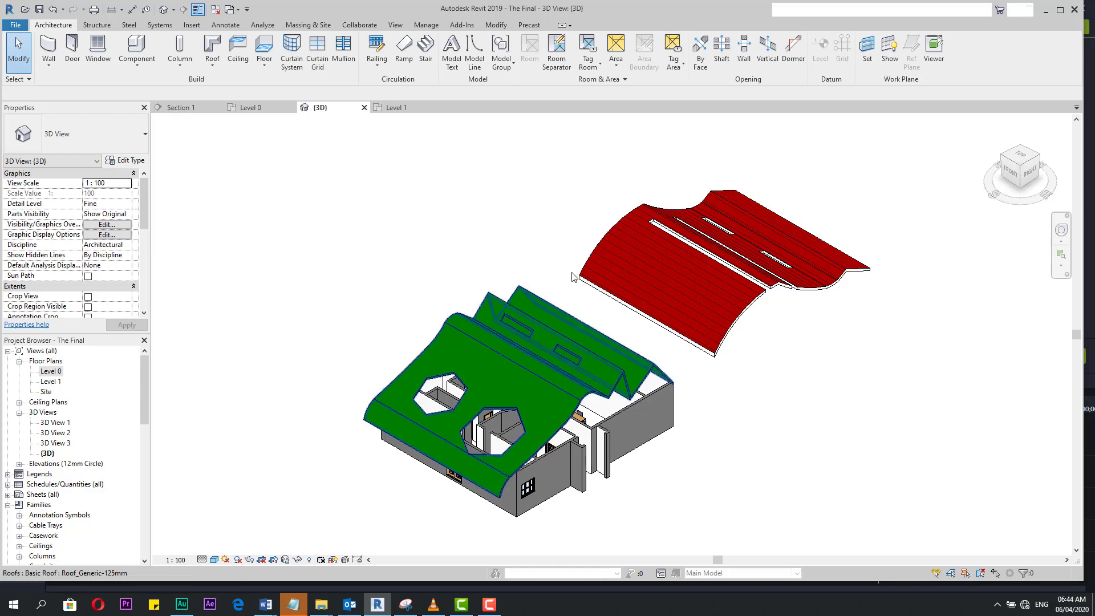
- Stretch the green roof outward past the right wall to an extrusion start of 6224.2, and set its extrusion end to -7000
{"action": "scroll", "coordinate": [572, 277], "scroll_direction": "up", "scroll_amount": 4}
{"action": "middle_click_drag", "start_coordinate": [580, 318], "coordinate": [679, 279], "text": "shift"}
{"action": "scroll", "coordinate": [365, 242], "scroll_direction": "down", "scroll_amount": 3}
{"action": "middle_click_drag", "start_coordinate": [623, 394], "coordinate": [615, 425], "text": "shift"}
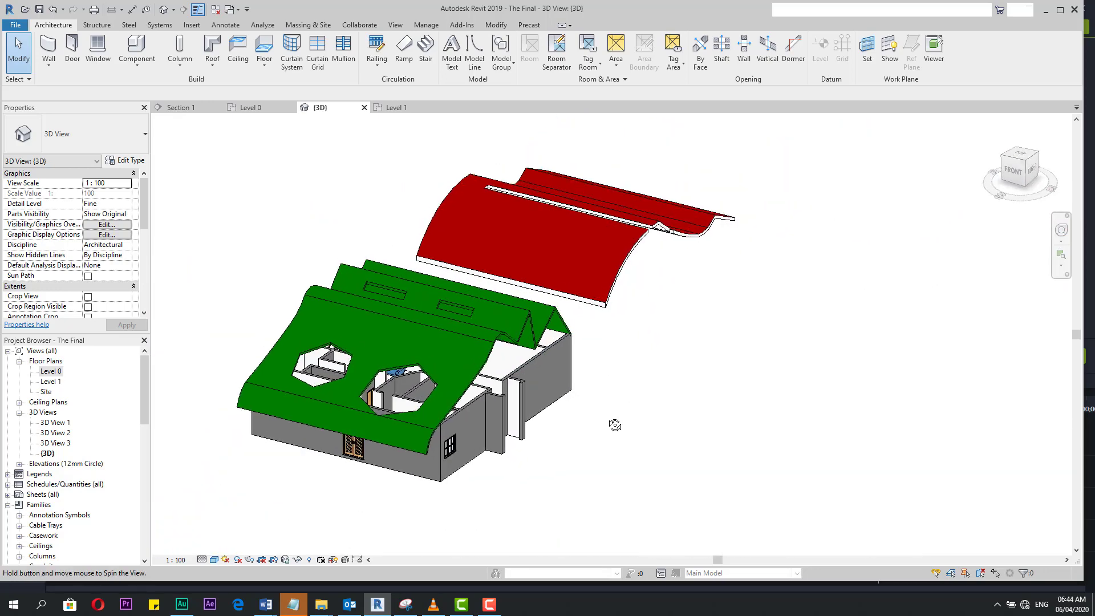
{"action": "scroll", "coordinate": [614, 425], "scroll_direction": "up", "scroll_amount": 5}
{"action": "left_click", "coordinate": [482, 275]}
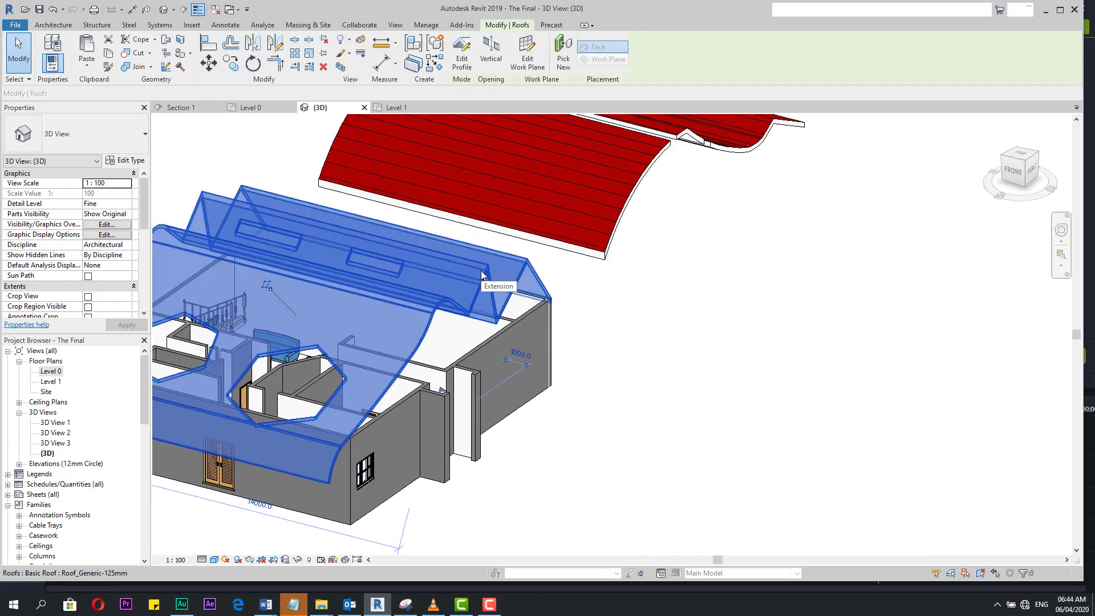
{"action": "scroll", "coordinate": [646, 366], "scroll_direction": "down", "scroll_amount": 1}
{"action": "scroll", "coordinate": [497, 390], "scroll_direction": "up", "scroll_amount": 1}
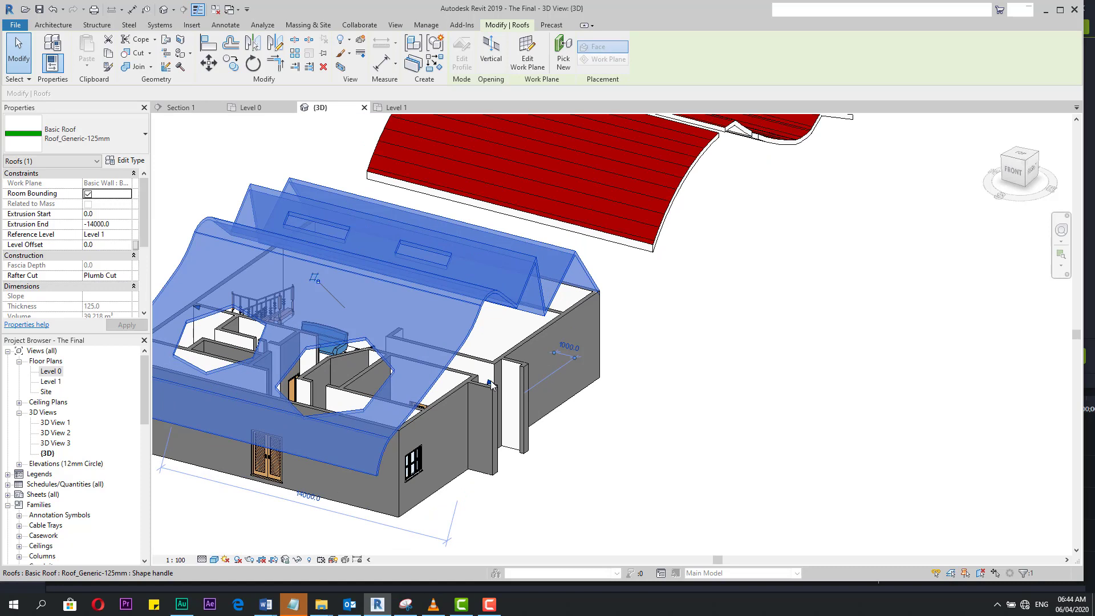
{"action": "left_click_drag", "start_coordinate": [492, 385], "coordinate": [652, 439]}
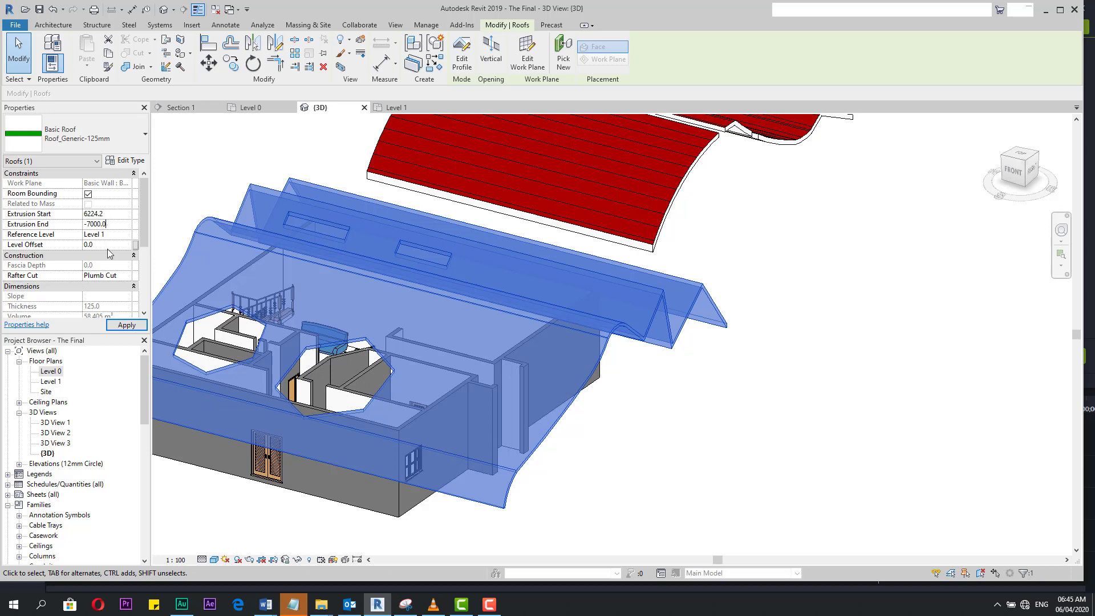
{"action": "left_click", "coordinate": [126, 326]}
{"action": "left_click", "coordinate": [732, 399]}
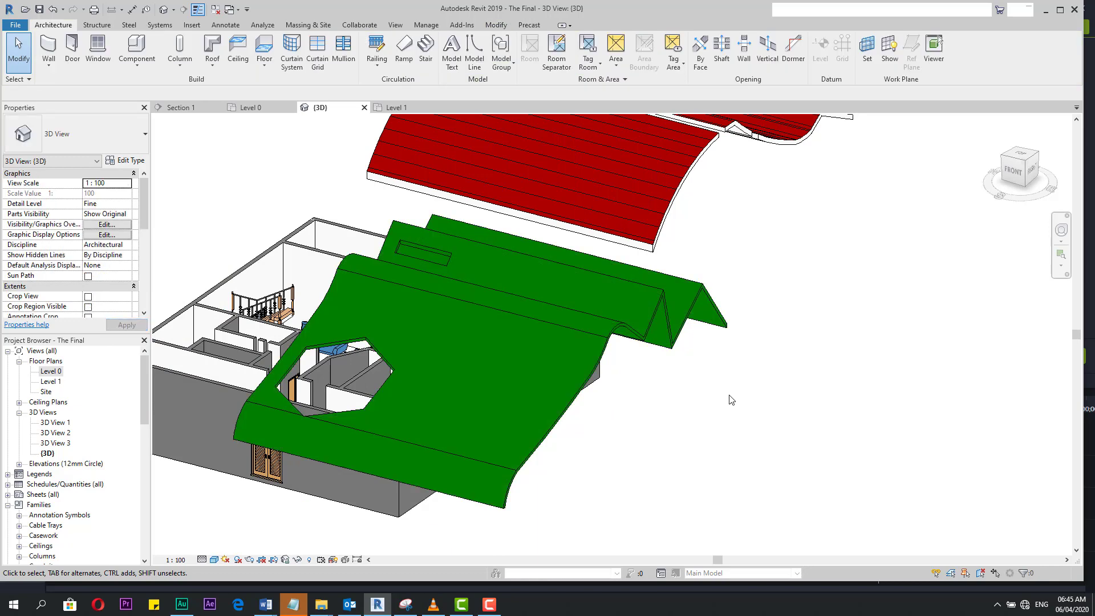
- Align the green roof's short end with the outer face of the boundary wall on the building's left side
{"action": "scroll", "coordinate": [758, 367], "scroll_direction": "down", "scroll_amount": 2}
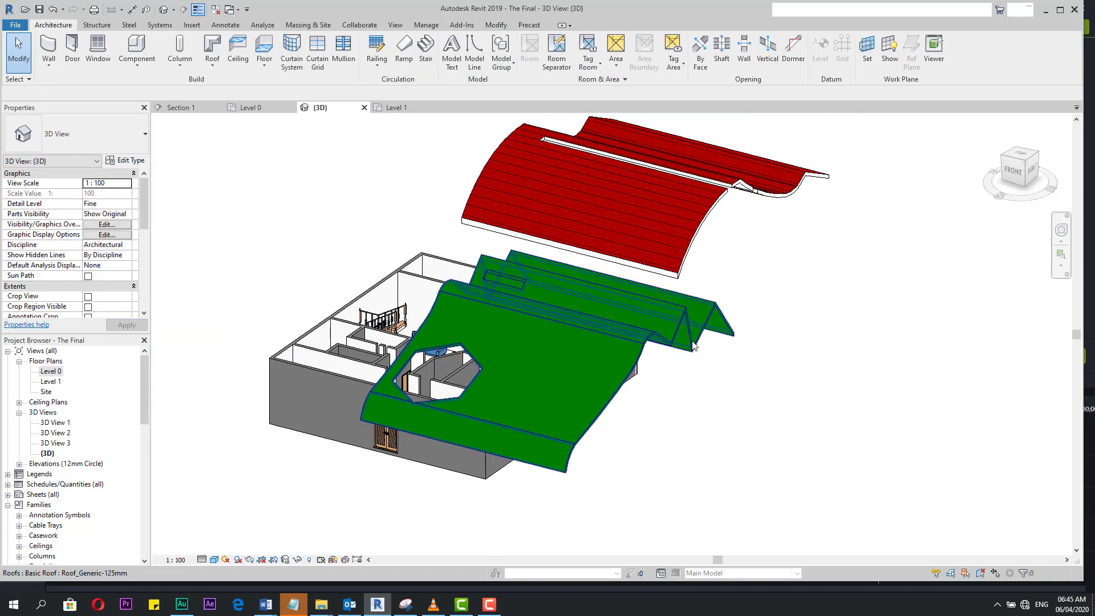
{"action": "middle_click_drag", "start_coordinate": [355, 392], "coordinate": [481, 355], "text": "shift"}
{"action": "scroll", "coordinate": [457, 182], "scroll_direction": "up", "scroll_amount": 3}
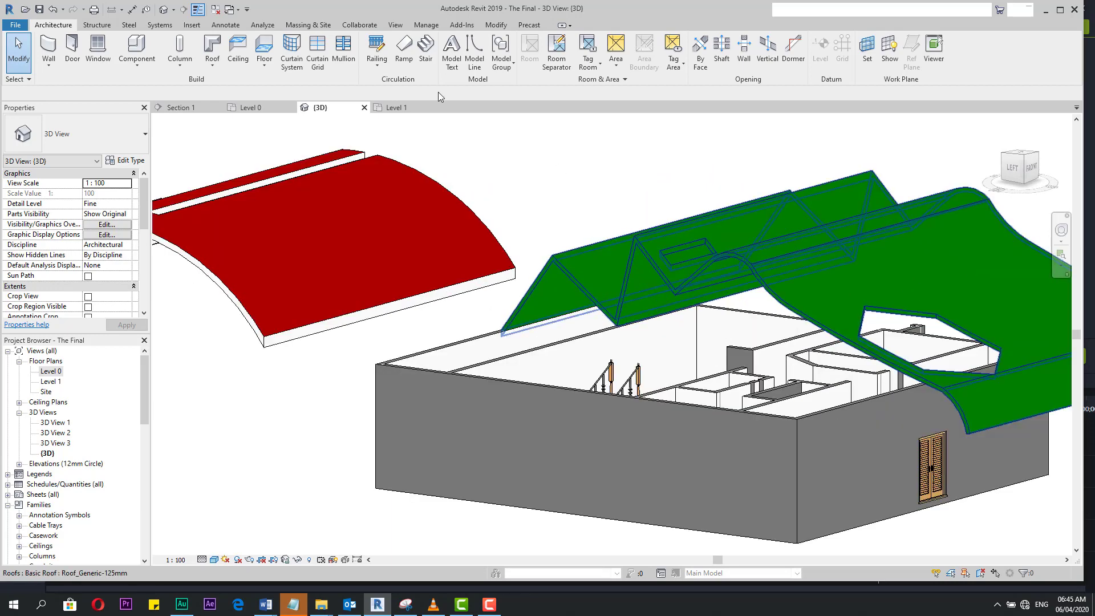
{"action": "left_click", "coordinate": [567, 259]}
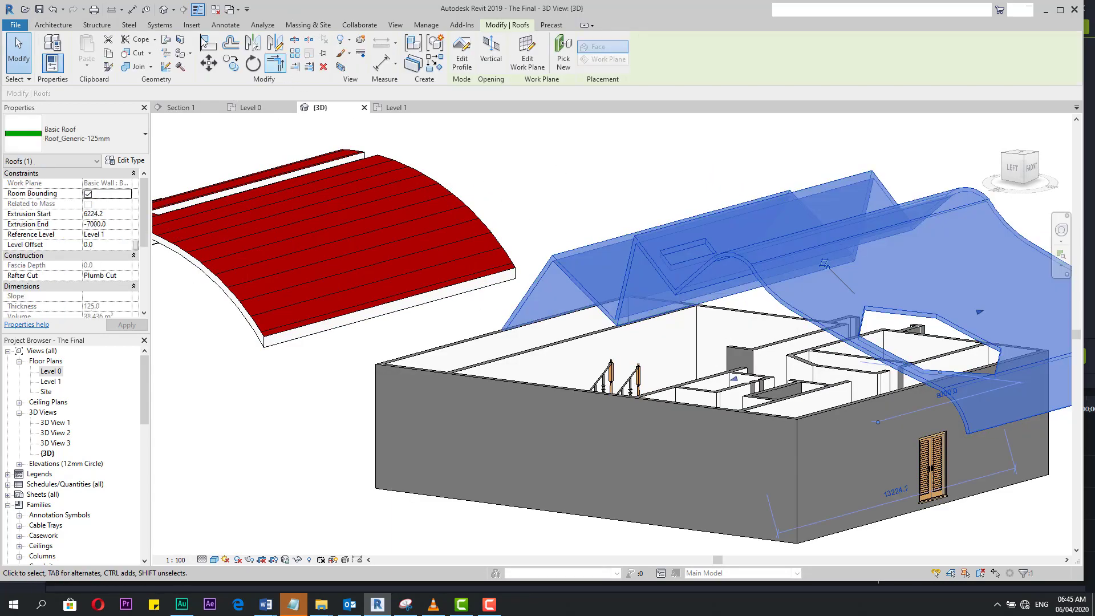
{"action": "left_click", "coordinate": [210, 45]}
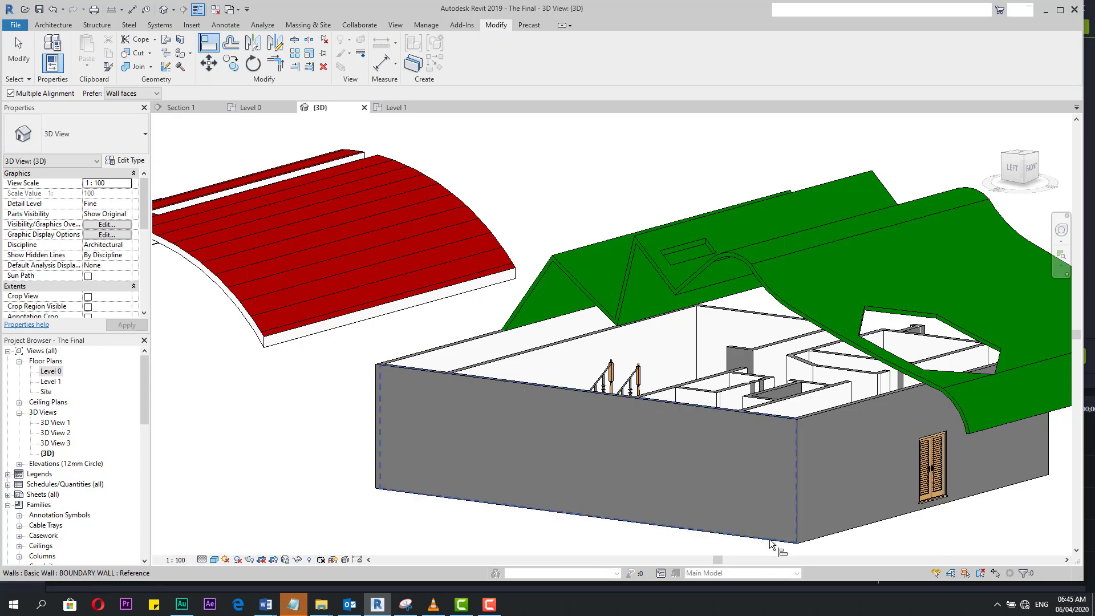
{"action": "left_click", "coordinate": [583, 289]}
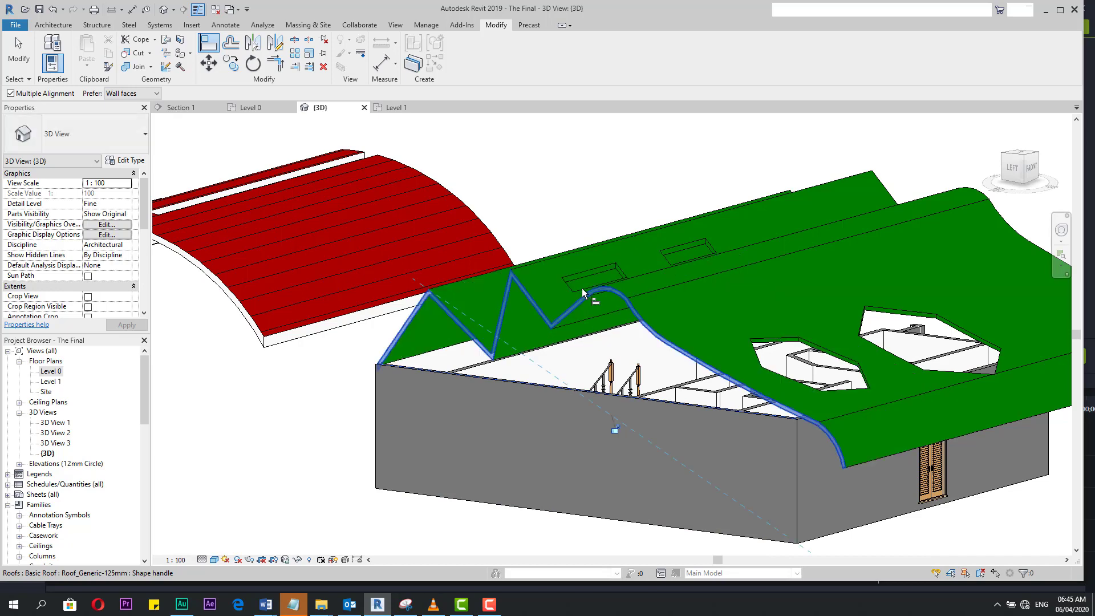
- Try to include the boundary wall on the building's right side in the same alignment
{"action": "middle_click_drag", "start_coordinate": [458, 392], "coordinate": [451, 465], "text": "shift"}
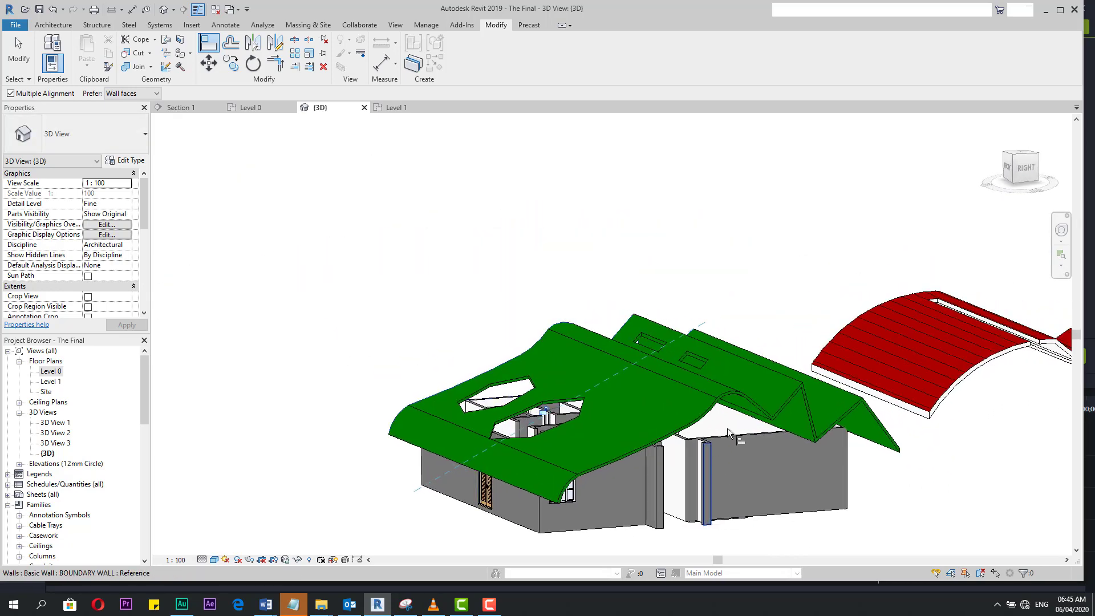
{"action": "left_click", "coordinate": [732, 440]}
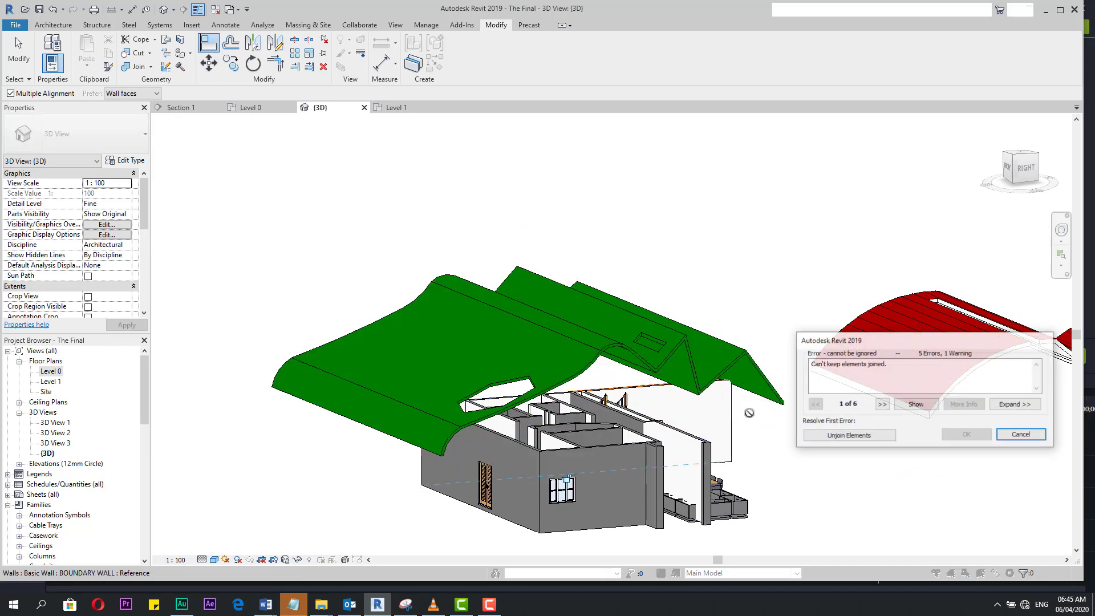
{"action": "key", "text": "Escape"}
{"action": "key", "text": "Escape"}
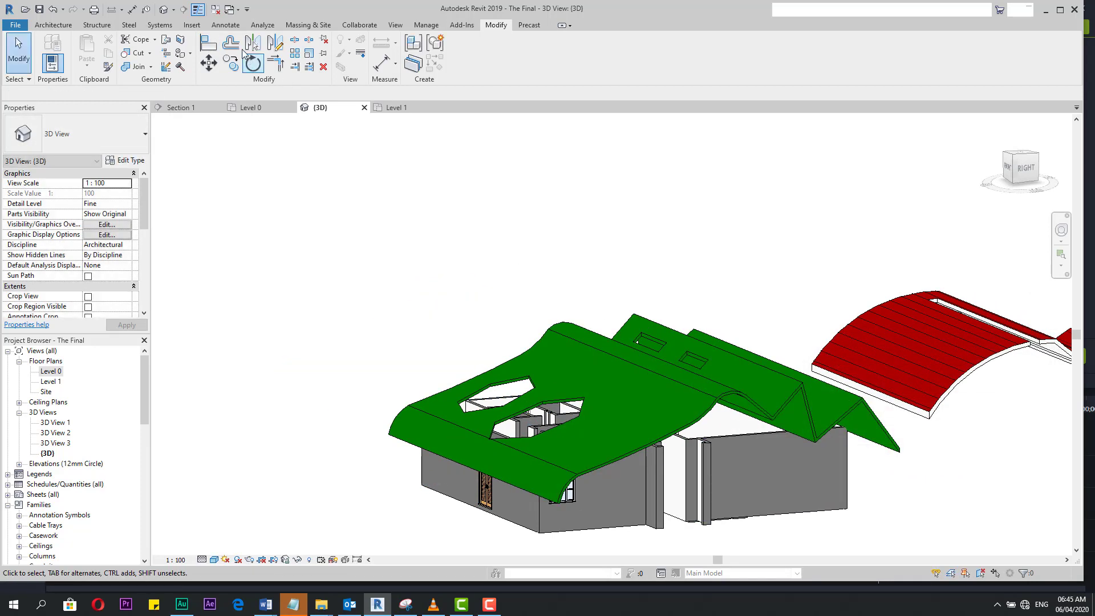
- Align the roof's overhanging end with the outer face of the boundary wall on the building's right side
{"action": "key", "text": "a"}
{"action": "key", "text": "l"}
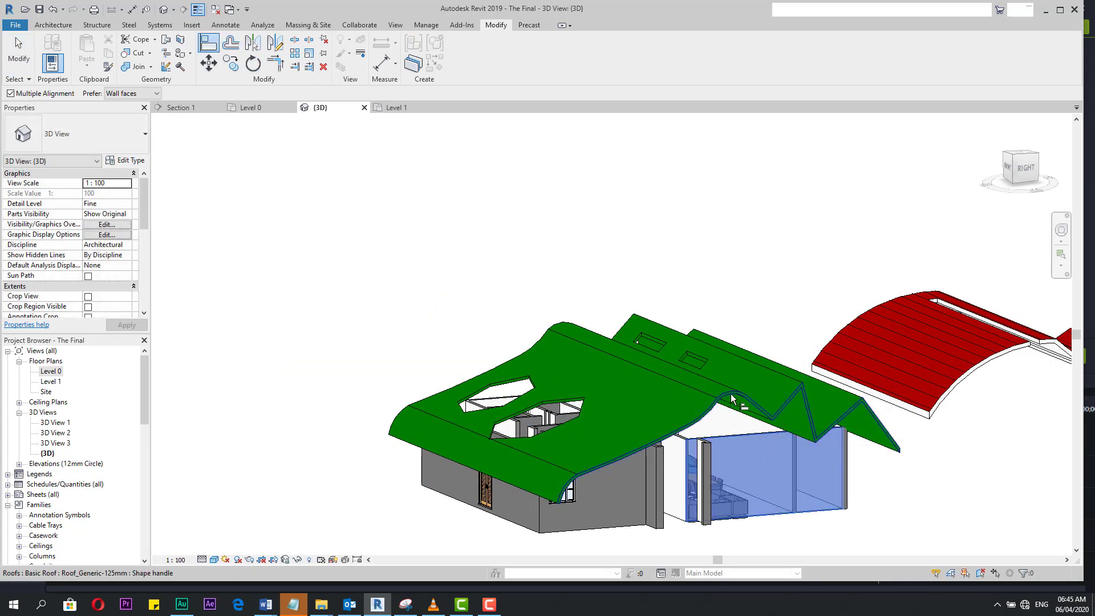
{"action": "middle_click_drag", "start_coordinate": [731, 393], "coordinate": [862, 469], "text": "shift"}
{"action": "key", "text": "Escape"}
{"action": "scroll", "coordinate": [873, 467], "scroll_direction": "down", "scroll_amount": 1}
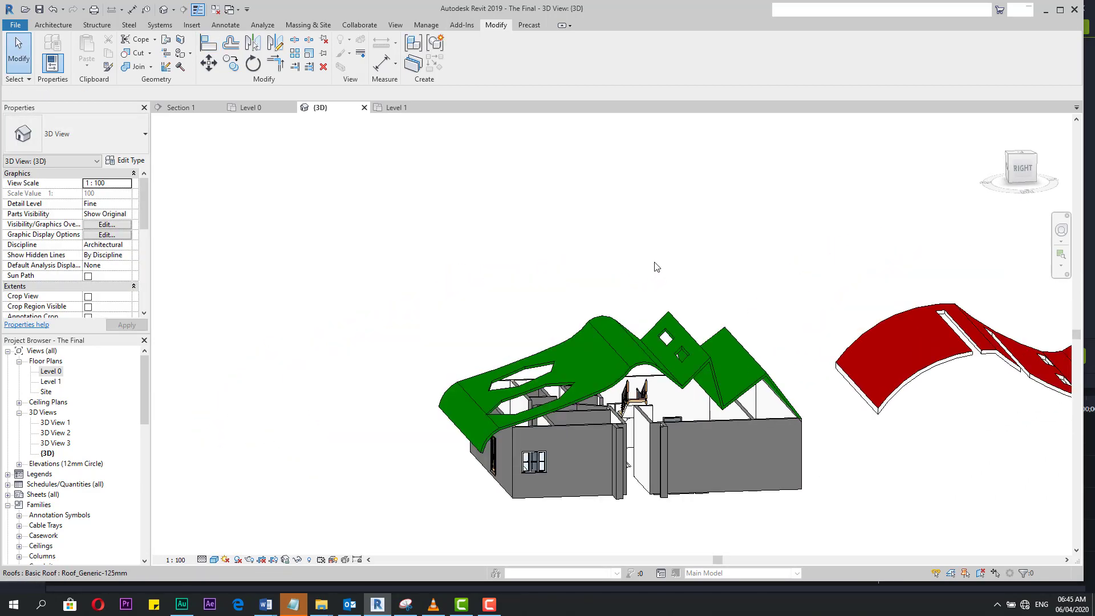
- Start a new Roof by Extrusion on the picked boundary wall face beside the entrance, referenced to Level 1, and face the sketch from the right
{"action": "left_click", "coordinate": [626, 327]}
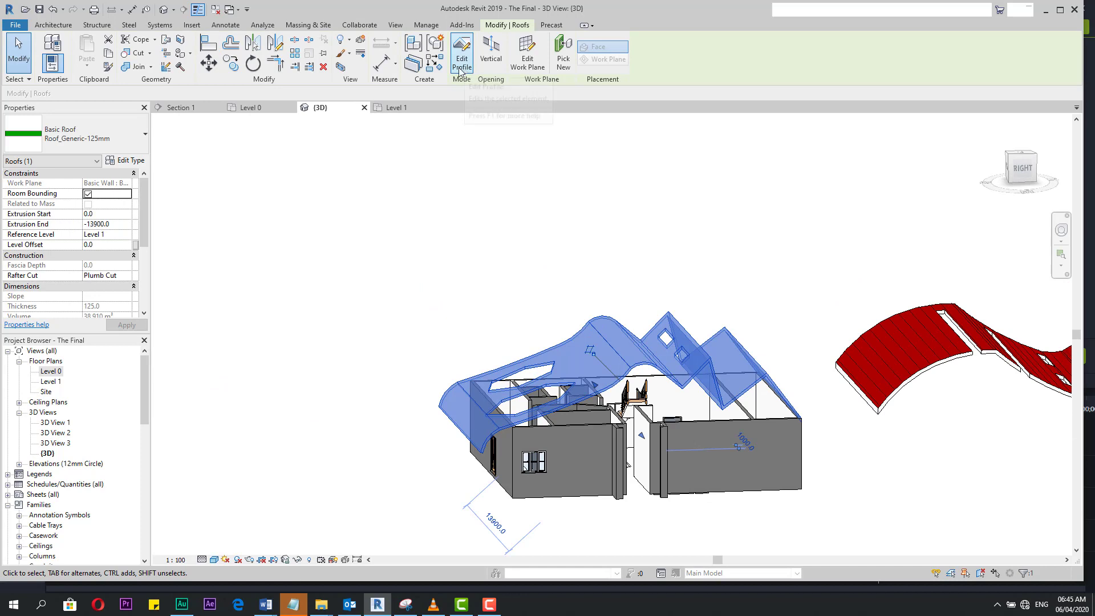
{"action": "double_click", "coordinate": [655, 375]}
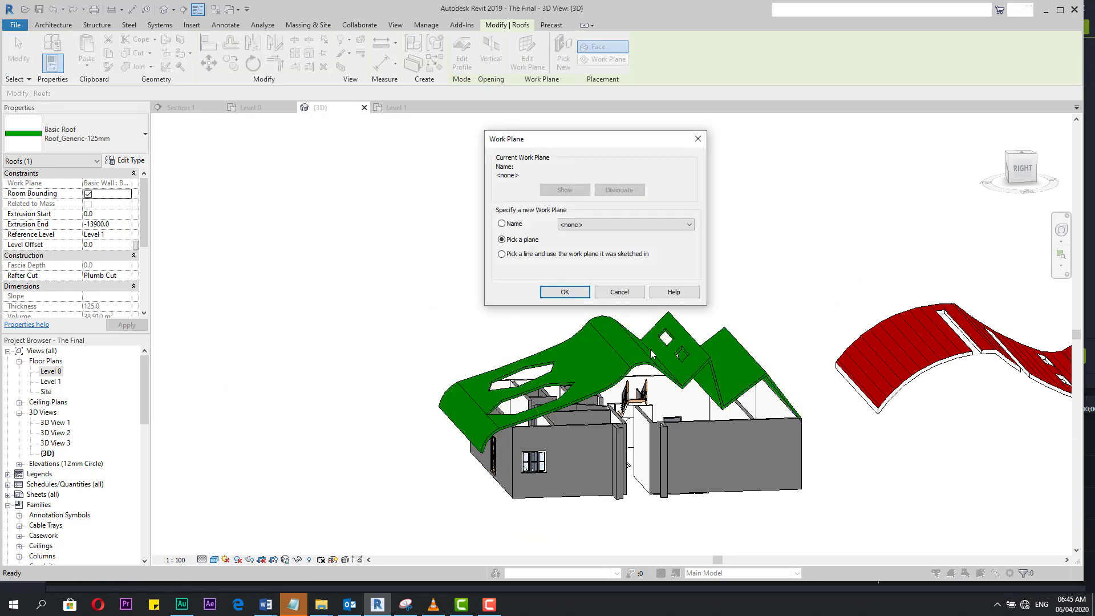
{"action": "left_click", "coordinate": [562, 292]}
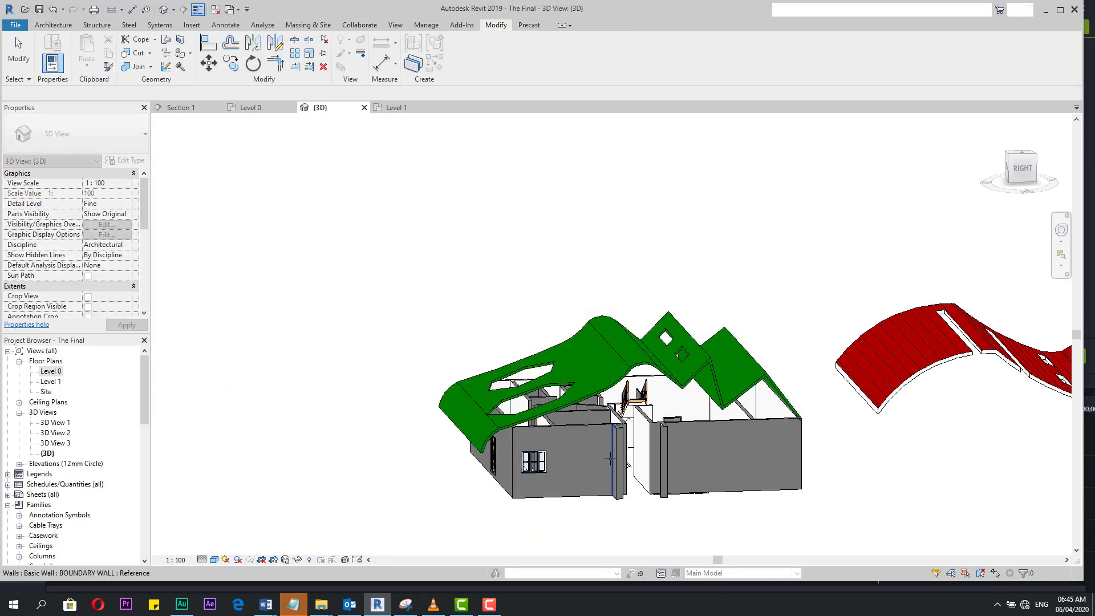
{"action": "scroll", "coordinate": [627, 464], "scroll_direction": "up", "scroll_amount": 3}
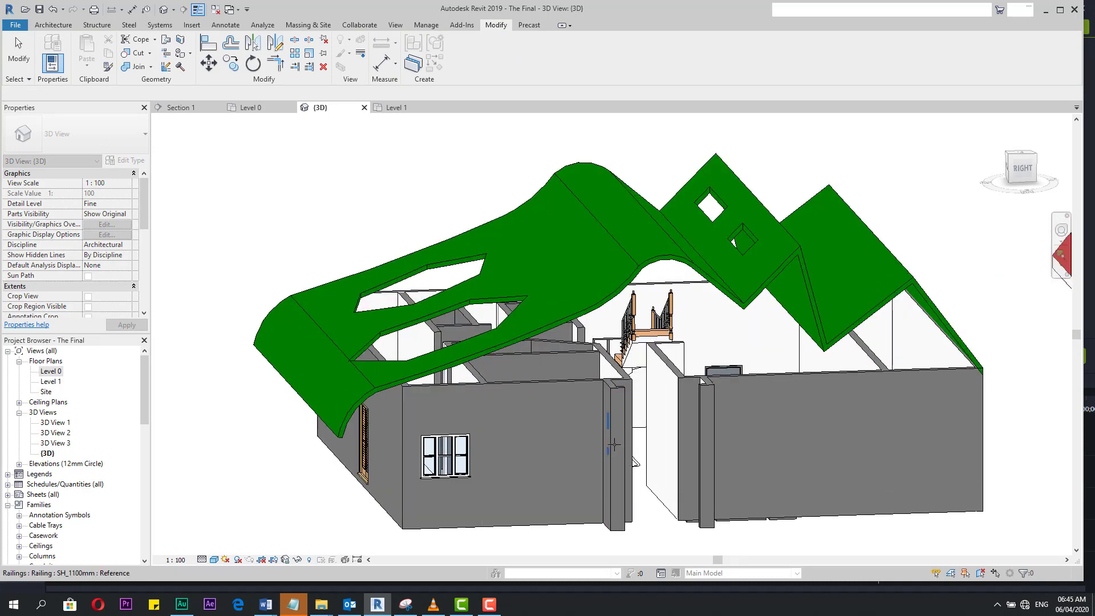
{"action": "left_click", "coordinate": [618, 448]}
{"action": "left_click", "coordinate": [560, 316]}
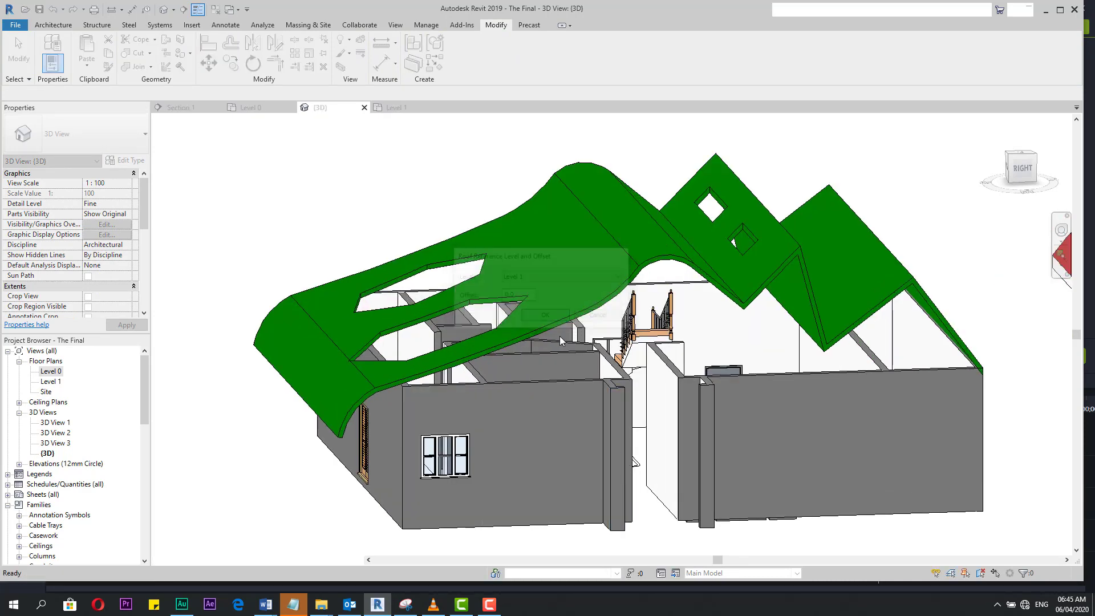
{"action": "left_click", "coordinate": [870, 260]}
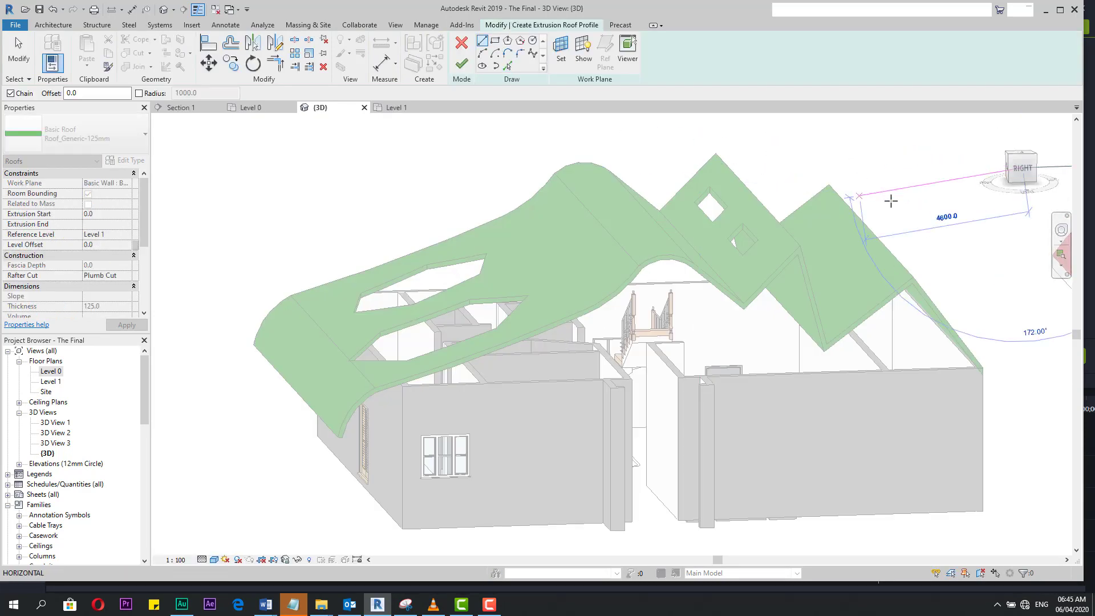
{"action": "left_click", "coordinate": [1032, 173]}
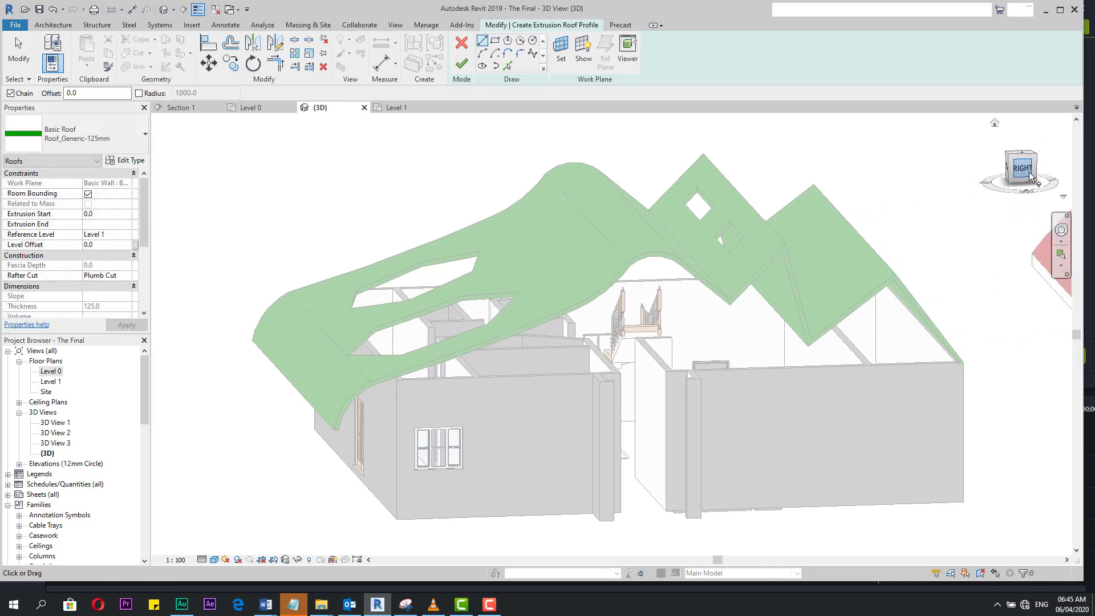
- Sketch a shallow upward arc across the entrance opening as the start of the roof profile, spanning about 64°
{"action": "scroll", "coordinate": [501, 403], "scroll_direction": "up", "scroll_amount": 5}
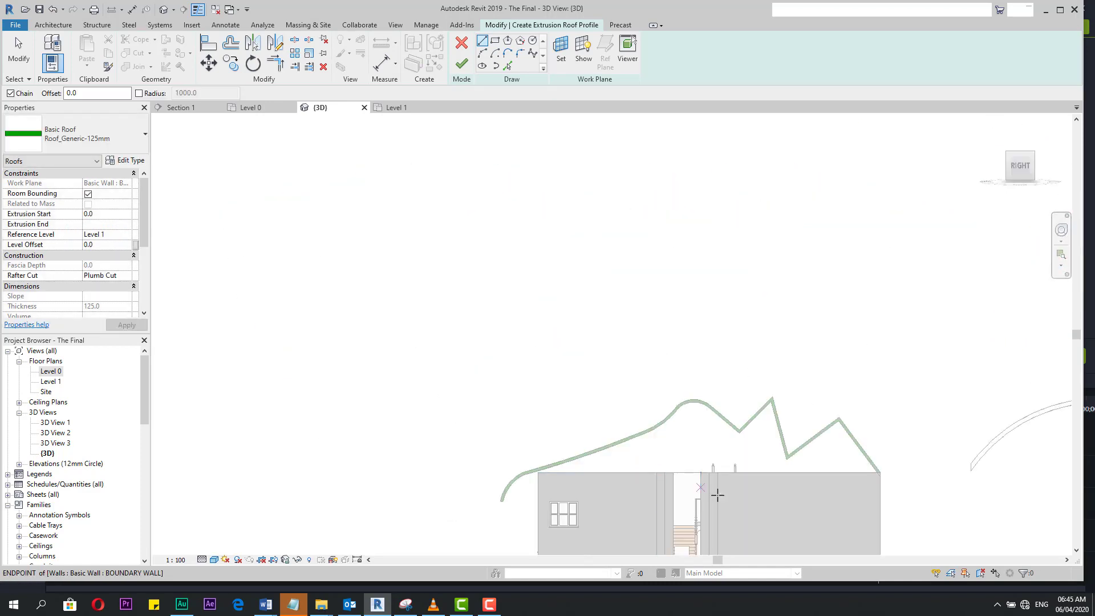
{"action": "left_click", "coordinate": [482, 54]}
{"action": "scroll", "coordinate": [526, 419], "scroll_direction": "up", "scroll_amount": 3}
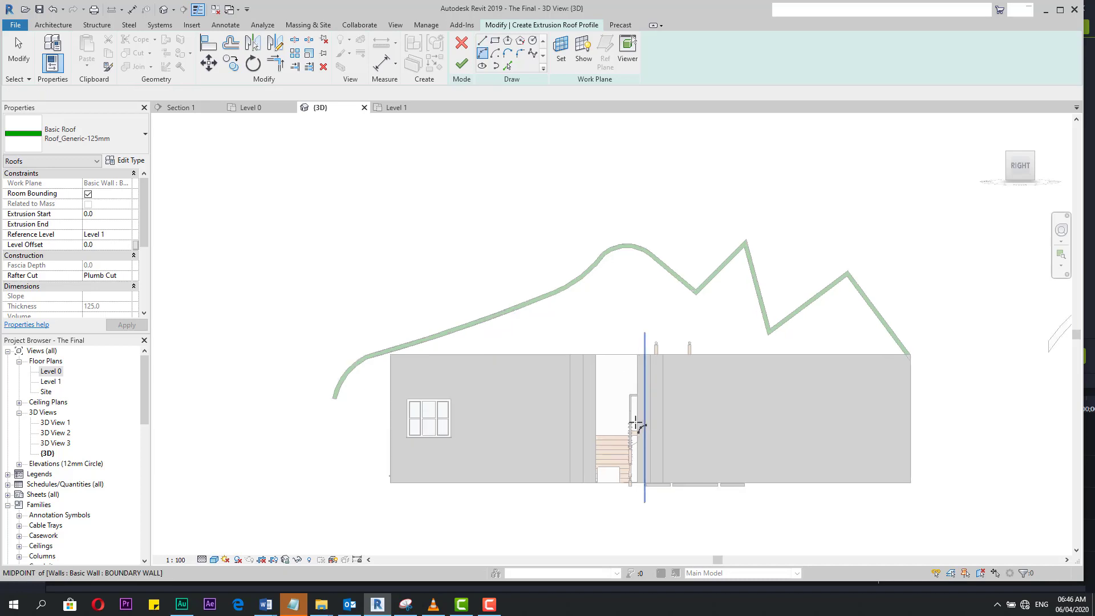
{"action": "left_click", "coordinate": [531, 418]}
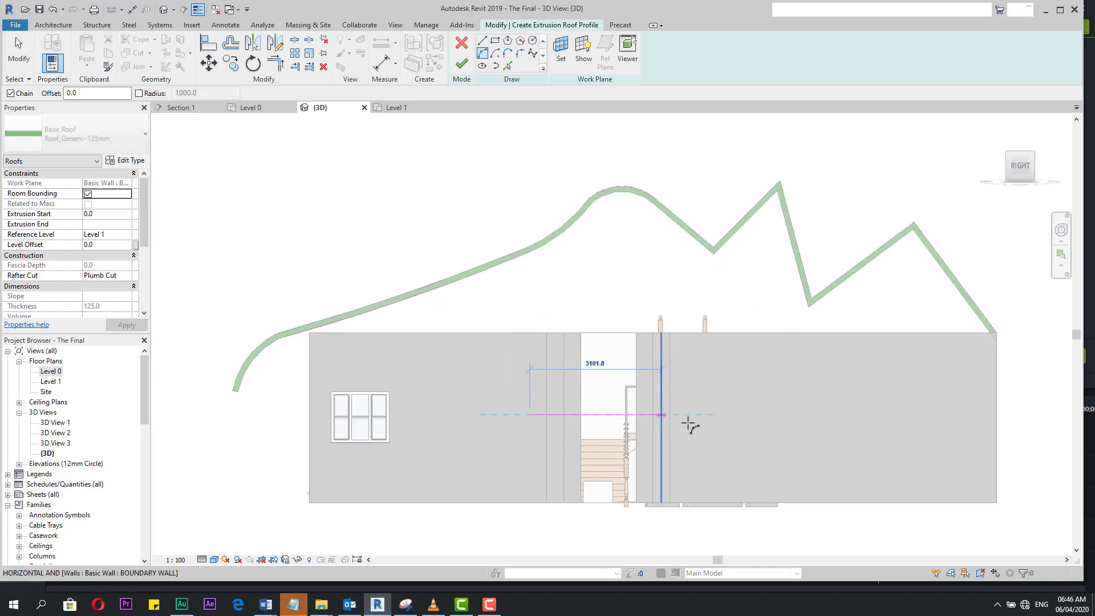
{"action": "left_click", "coordinate": [696, 416]}
{"action": "scroll", "coordinate": [611, 413], "scroll_direction": "up", "scroll_amount": 2}
{"action": "scroll", "coordinate": [610, 411], "scroll_direction": "up", "scroll_amount": 1}
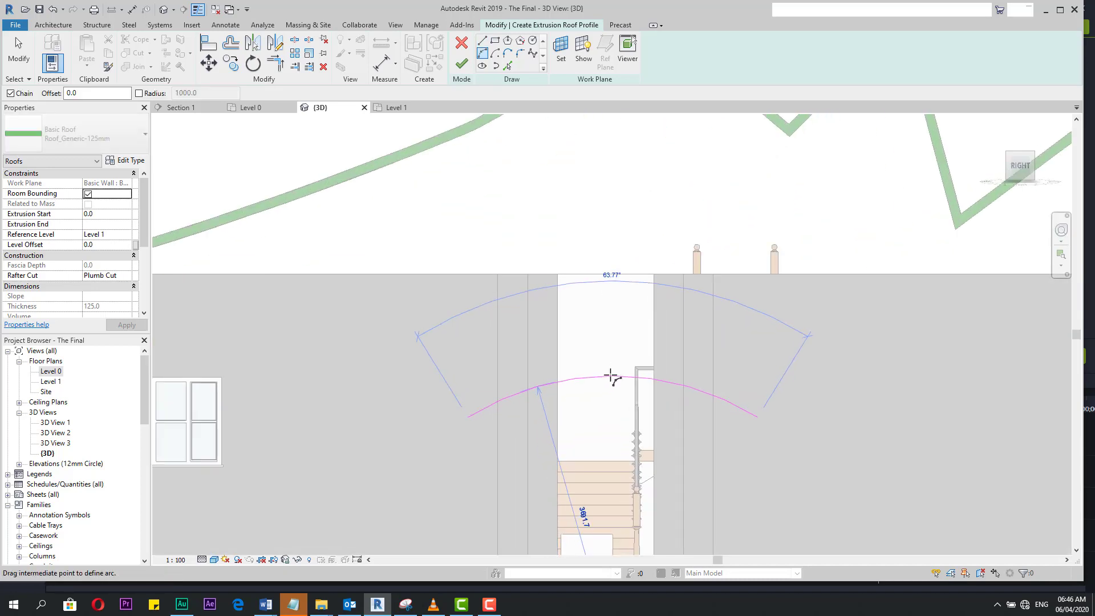
{"action": "left_click", "coordinate": [611, 379]}
- Add a 600 mm line sloping down from the arc's end towards the pointed roof peaks, followed by a 600 mm horizontal line
{"action": "left_click", "coordinate": [482, 42]}
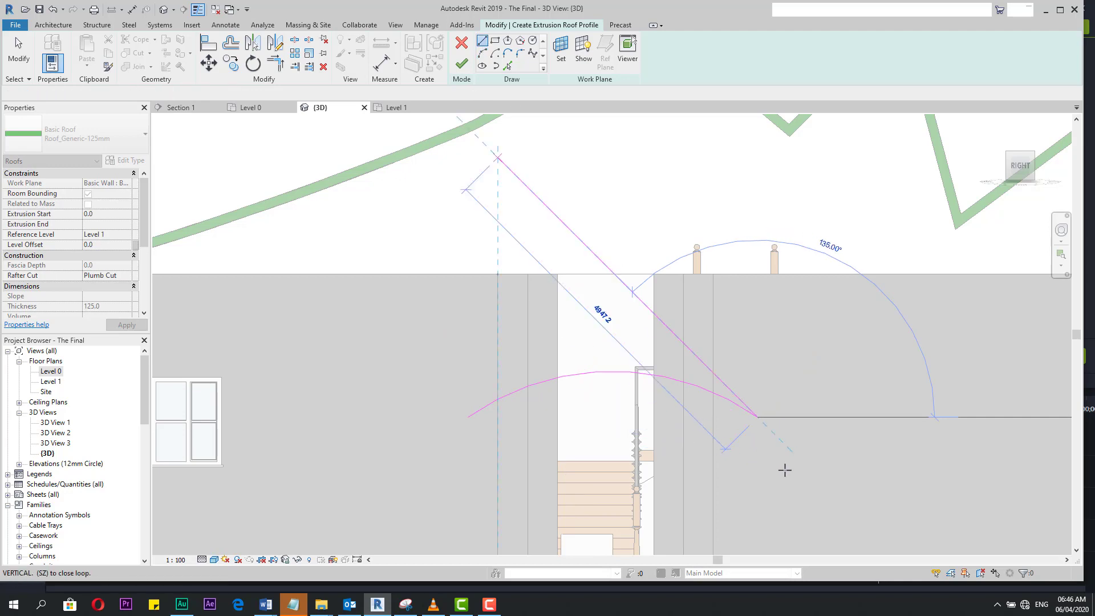
{"action": "left_click", "coordinate": [793, 442]}
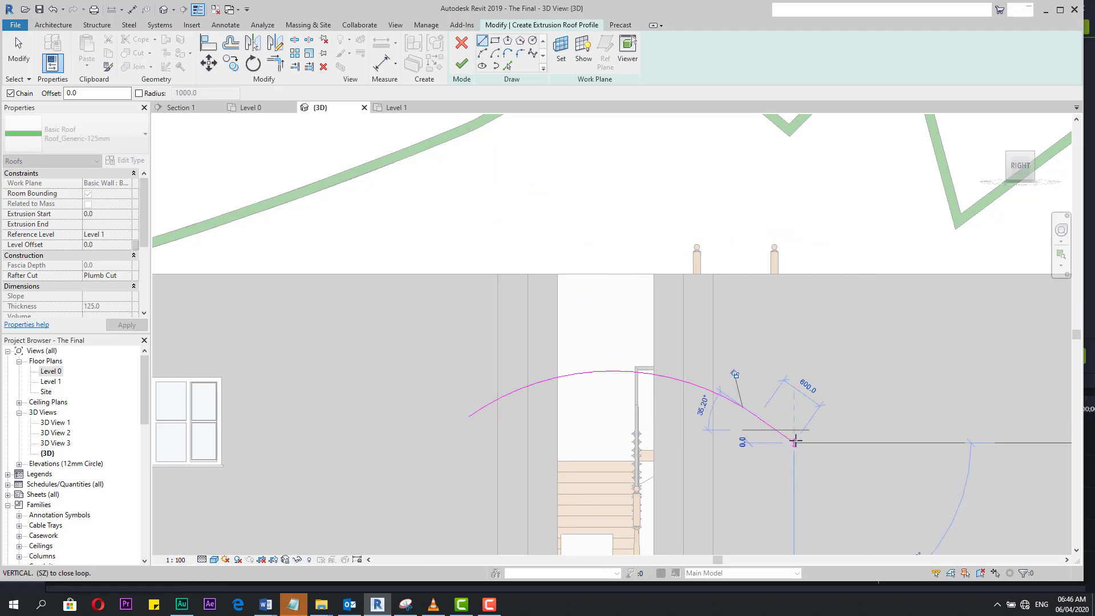
{"action": "left_click", "coordinate": [838, 443]}
{"action": "key", "text": "Escape"}
{"action": "key", "text": "Escape"}
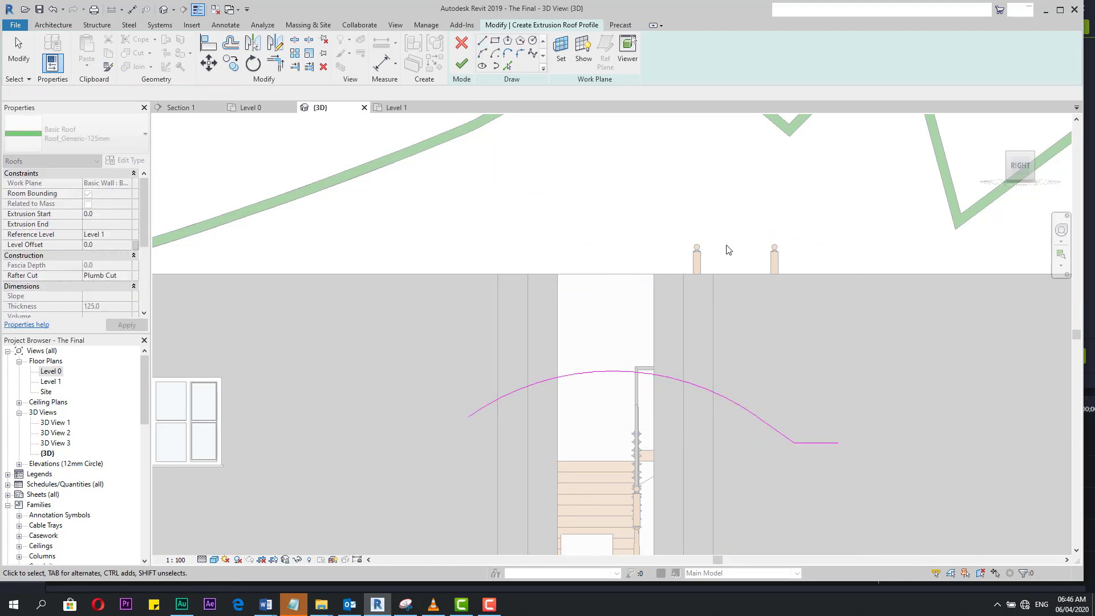
- Mirror the two short lines about a vertical axis through the arc's midpoint and finish the roof sketch
{"action": "left_click_drag", "start_coordinate": [728, 249], "coordinate": [892, 506]}
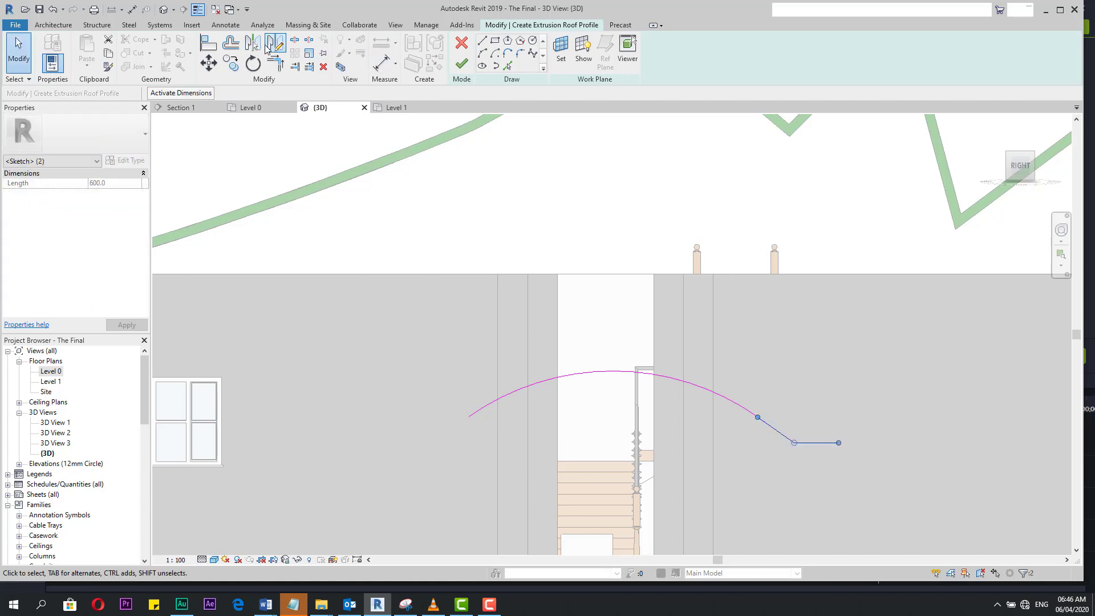
{"action": "left_click", "coordinate": [270, 46]}
{"action": "left_click", "coordinate": [613, 371]}
{"action": "left_click", "coordinate": [613, 248]}
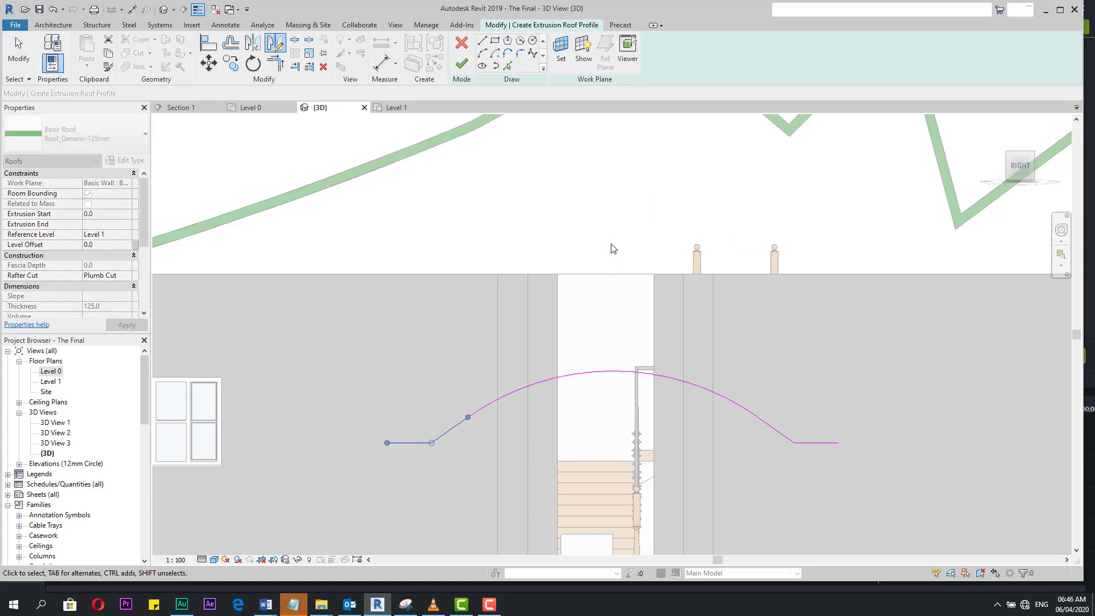
{"action": "left_click", "coordinate": [462, 64]}
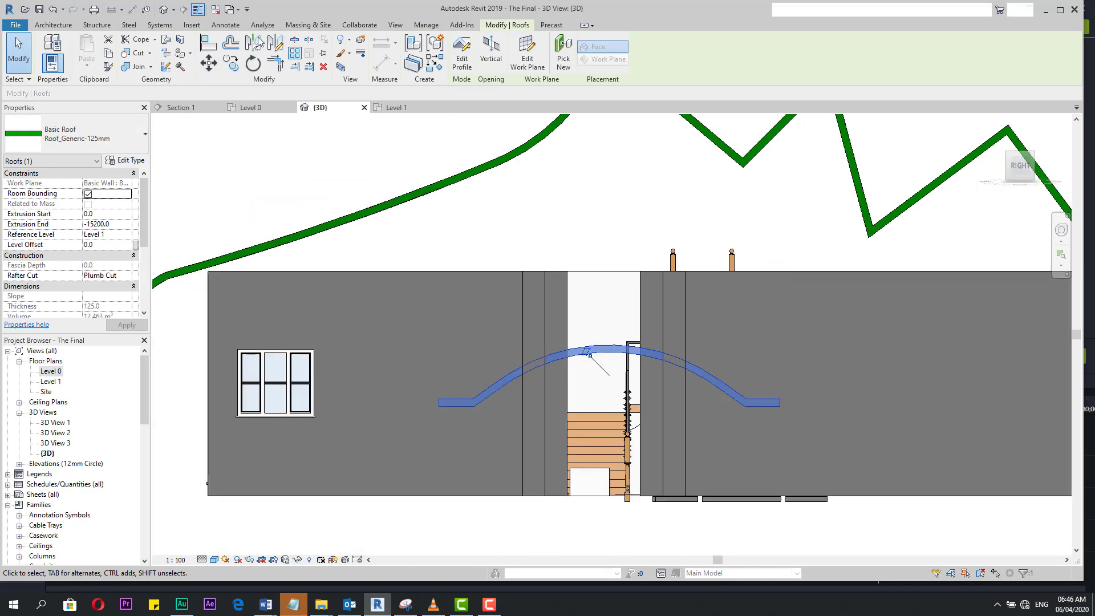
{"action": "left_click", "coordinate": [457, 245]}
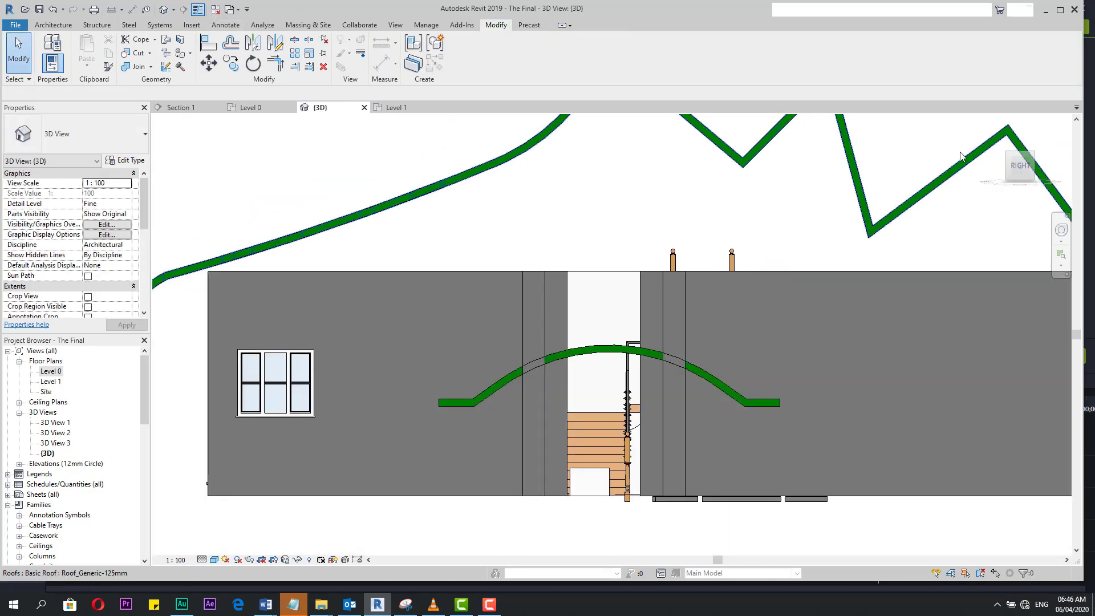
- Shorten the new arched roof to the entrance area, with its extrusion end at -1854
{"action": "left_click", "coordinate": [999, 136]}
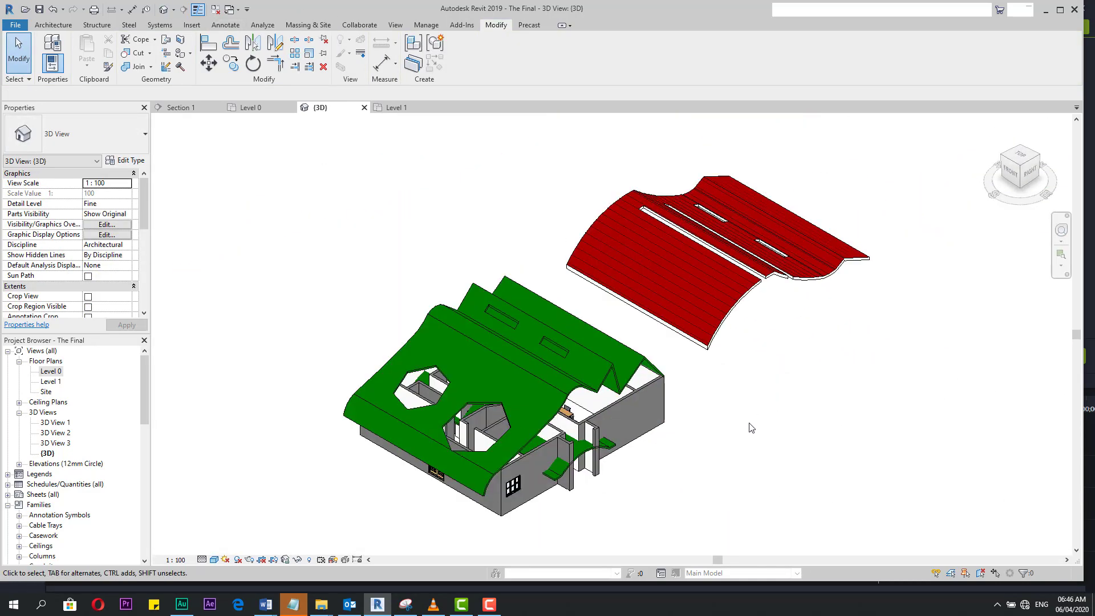
{"action": "scroll", "coordinate": [599, 477], "scroll_direction": "up", "scroll_amount": 3}
{"action": "scroll", "coordinate": [694, 479], "scroll_direction": "right", "scroll_amount": 1}
{"action": "scroll", "coordinate": [691, 410], "scroll_direction": "down", "scroll_amount": 5}
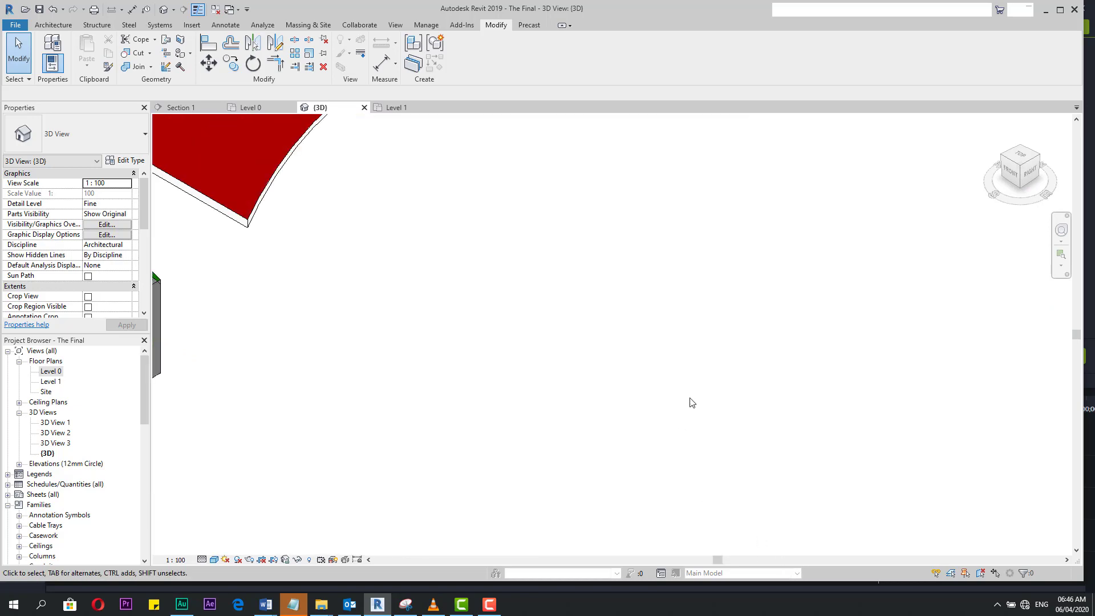
{"action": "left_click", "coordinate": [993, 129]}
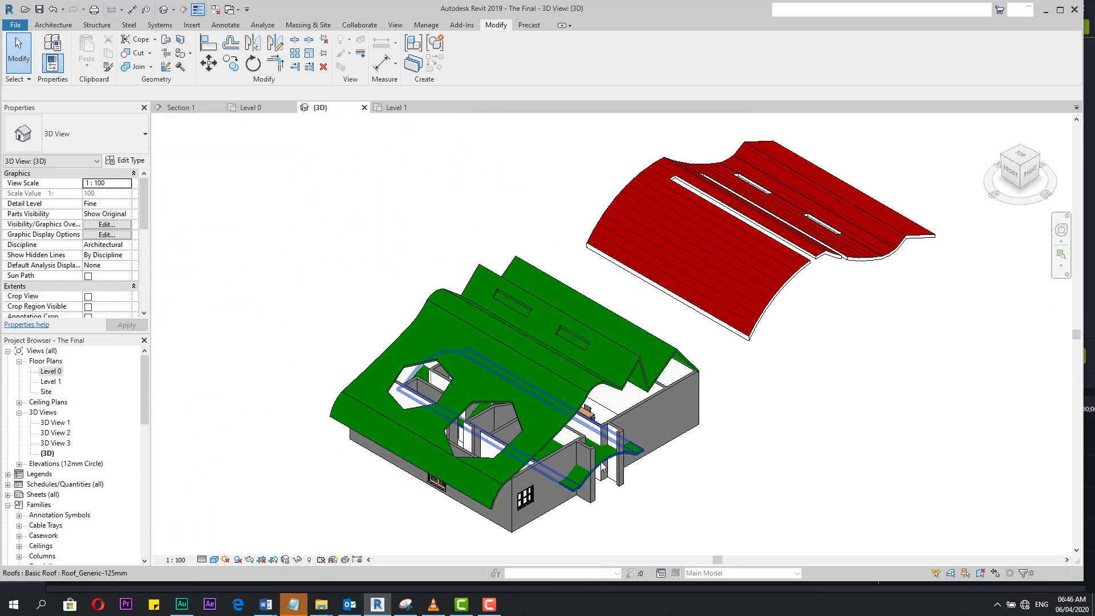
{"action": "left_click", "coordinate": [602, 467]}
{"action": "left_click_drag", "start_coordinate": [429, 363], "coordinate": [541, 429]}
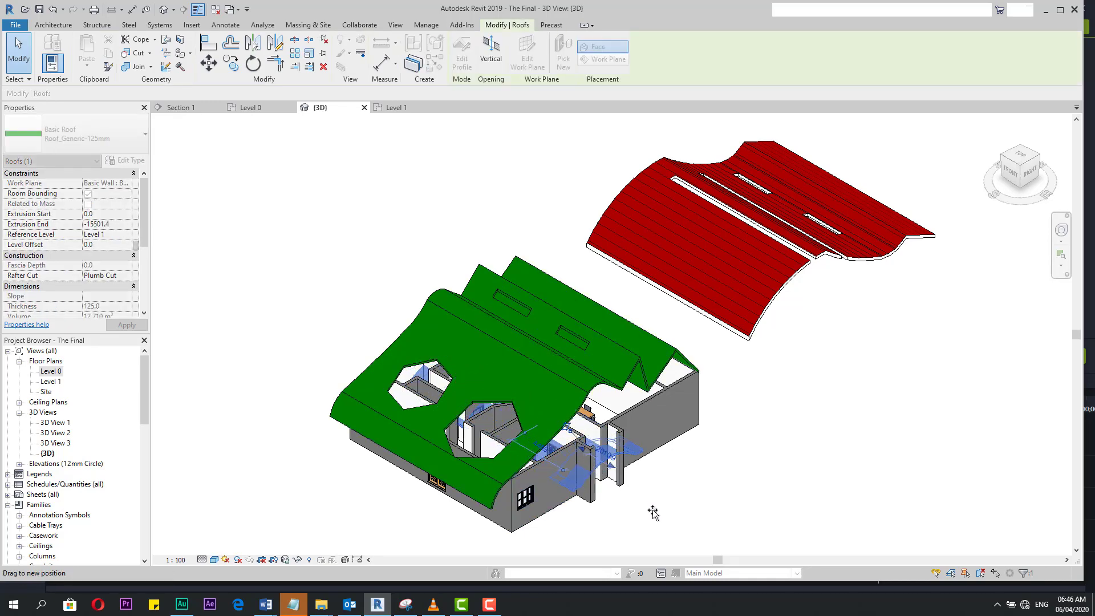
{"action": "scroll", "coordinate": [581, 470], "scroll_direction": "up", "scroll_amount": 5}
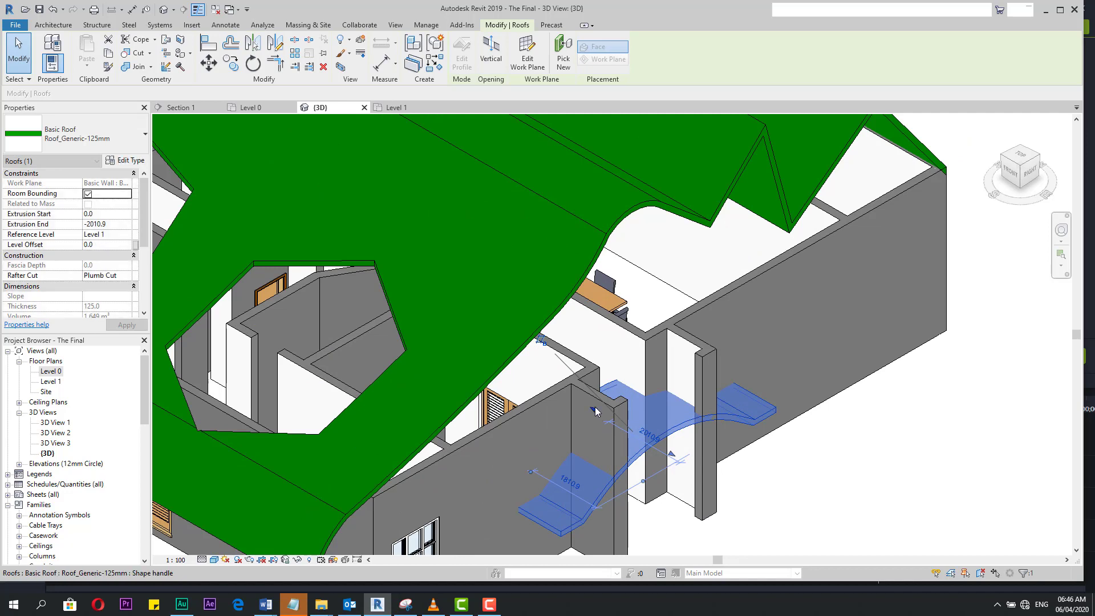
{"action": "left_click_drag", "start_coordinate": [594, 406], "coordinate": [600, 409]}
{"action": "scroll", "coordinate": [723, 425], "scroll_direction": "down", "scroll_amount": 2}
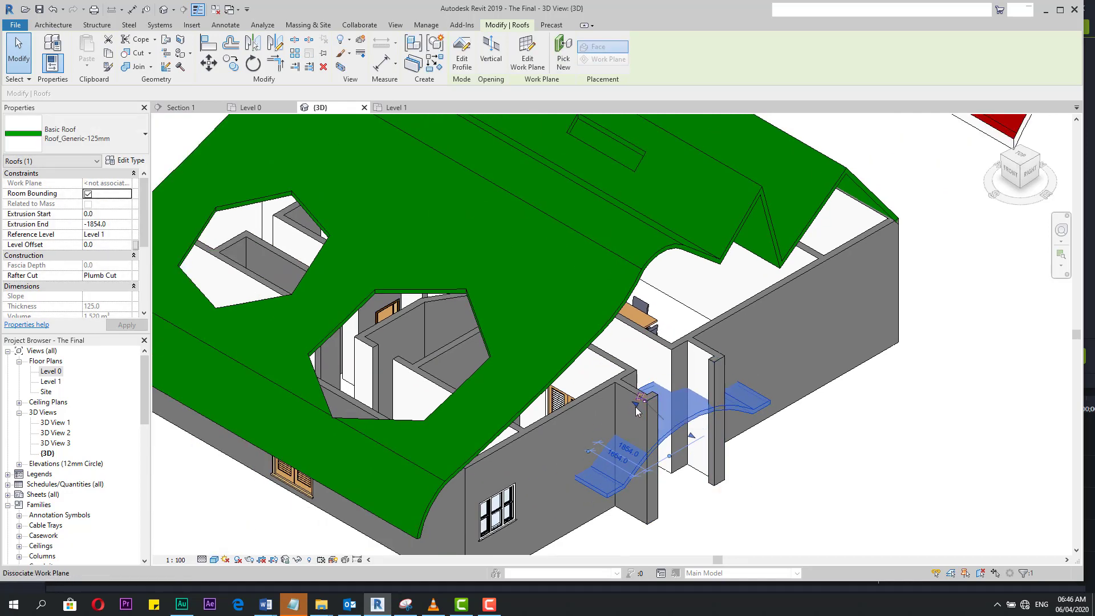
{"action": "scroll", "coordinate": [637, 410], "scroll_direction": "up", "scroll_amount": 2}
{"action": "left_click", "coordinate": [778, 473]}
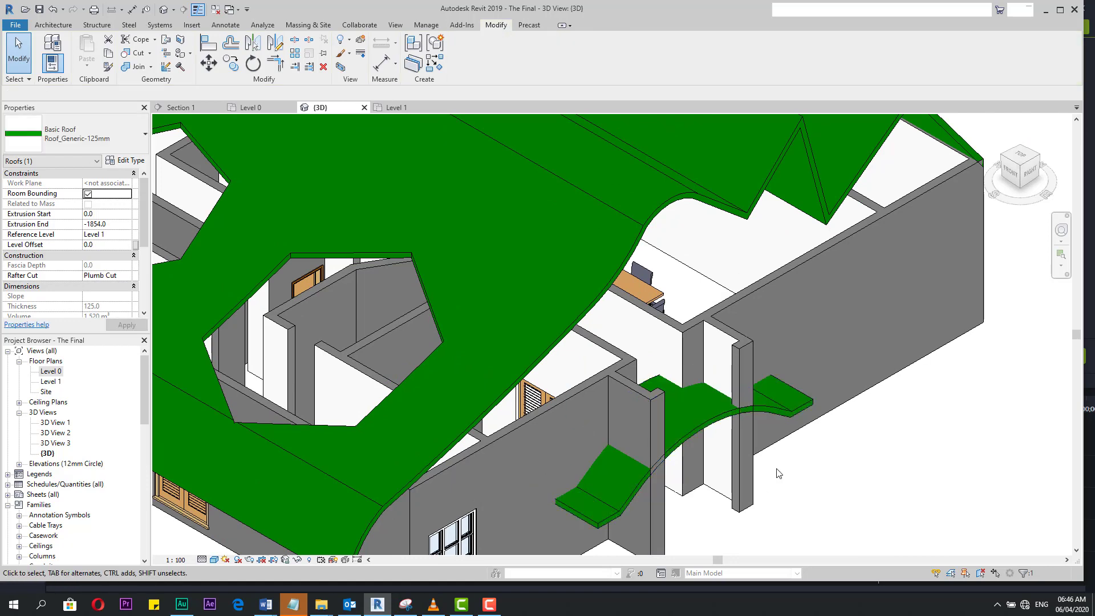
- Stretch the arched roof's outer end to an extrusion start of 1618 and pull its inner end to -536.4
{"action": "left_click", "coordinate": [717, 421]}
{"action": "left_click_drag", "start_coordinate": [716, 446], "coordinate": [773, 479]}
{"action": "left_click_drag", "start_coordinate": [649, 408], "coordinate": [709, 454]}
- Align the arched roof's inner end with the outer face of the boundary wall beside the entrance
{"action": "left_click", "coordinate": [207, 44]}
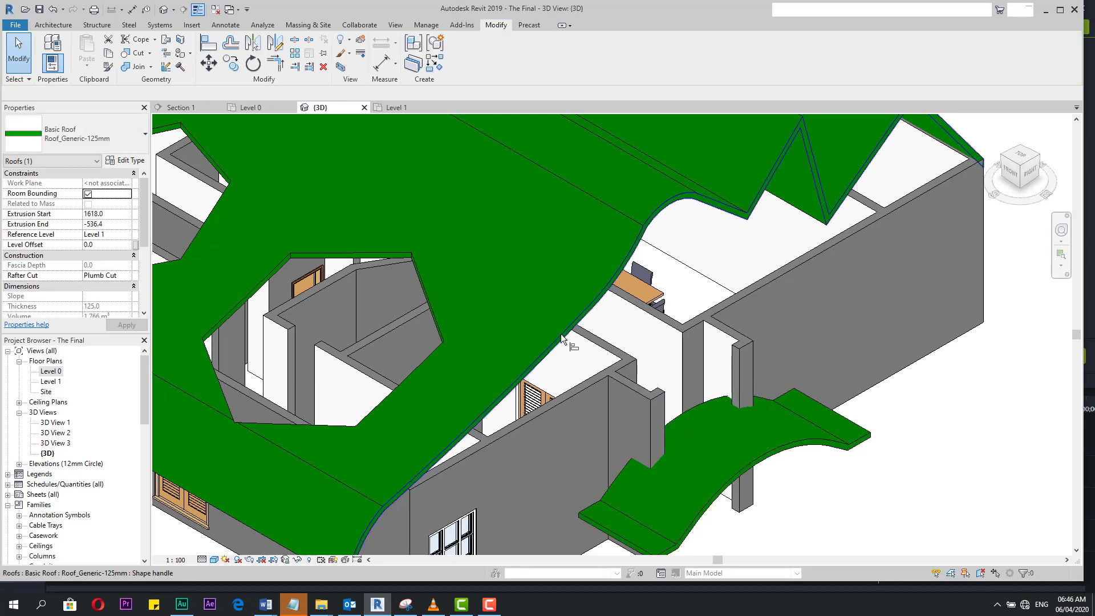
{"action": "scroll", "coordinate": [562, 320], "scroll_direction": "down", "scroll_amount": 1}
{"action": "left_click", "coordinate": [554, 391]}
{"action": "scroll", "coordinate": [577, 445], "scroll_direction": "up", "scroll_amount": 1}
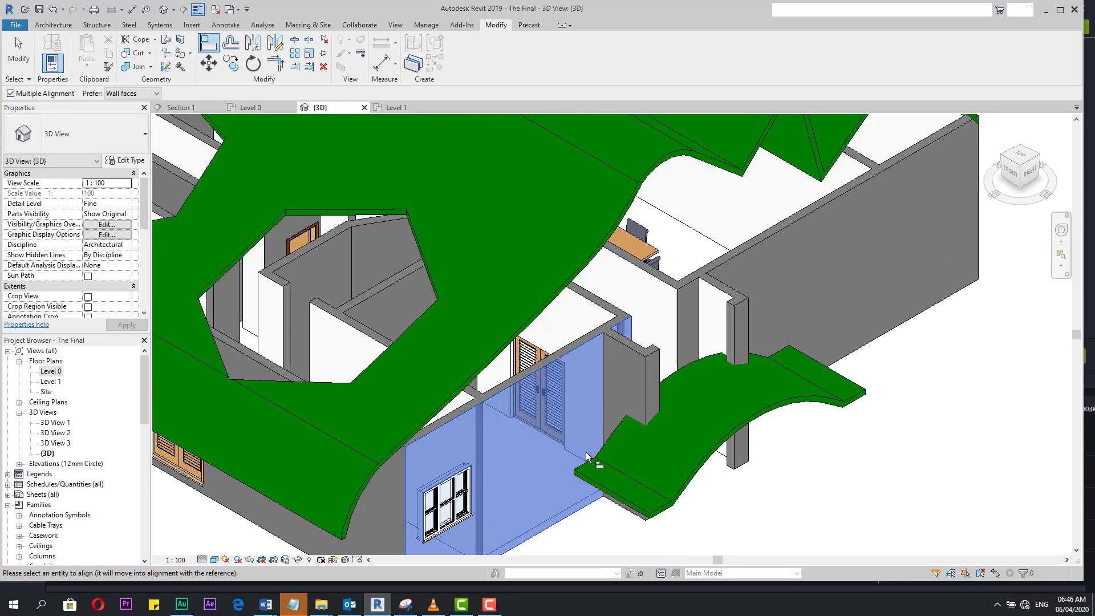
{"action": "left_click", "coordinate": [599, 450]}
{"action": "scroll", "coordinate": [577, 427], "scroll_direction": "down", "scroll_amount": 2}
{"action": "scroll", "coordinate": [714, 477], "scroll_direction": "up", "scroll_amount": 2}
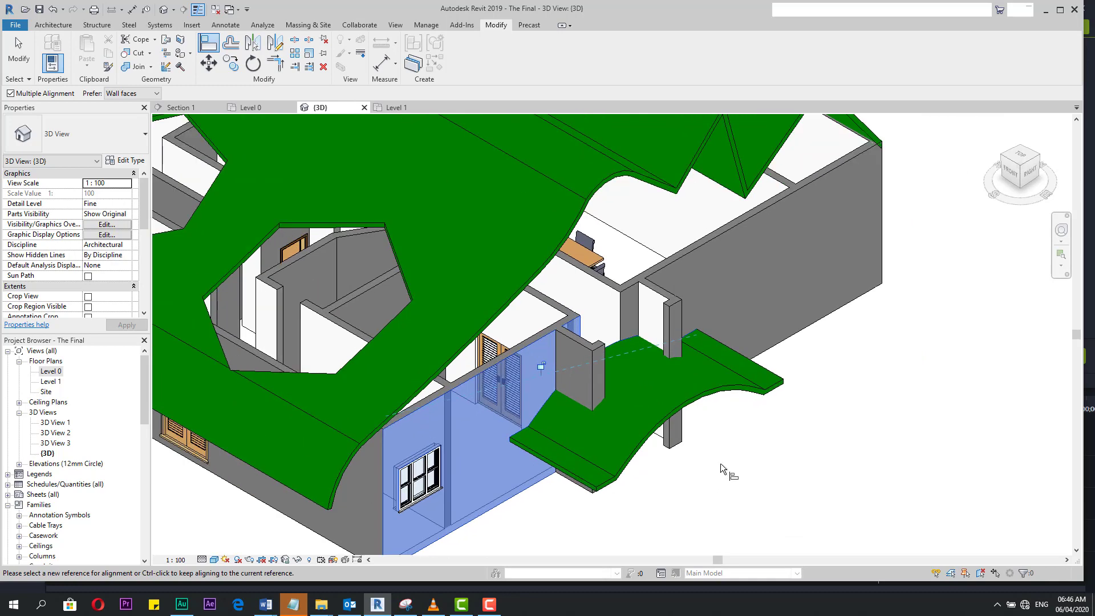
{"action": "key", "text": "Escape"}
- Select the entrance roof in the right-side view and nudge it upward towards the top of the walls
{"action": "left_click", "coordinate": [1030, 172]}
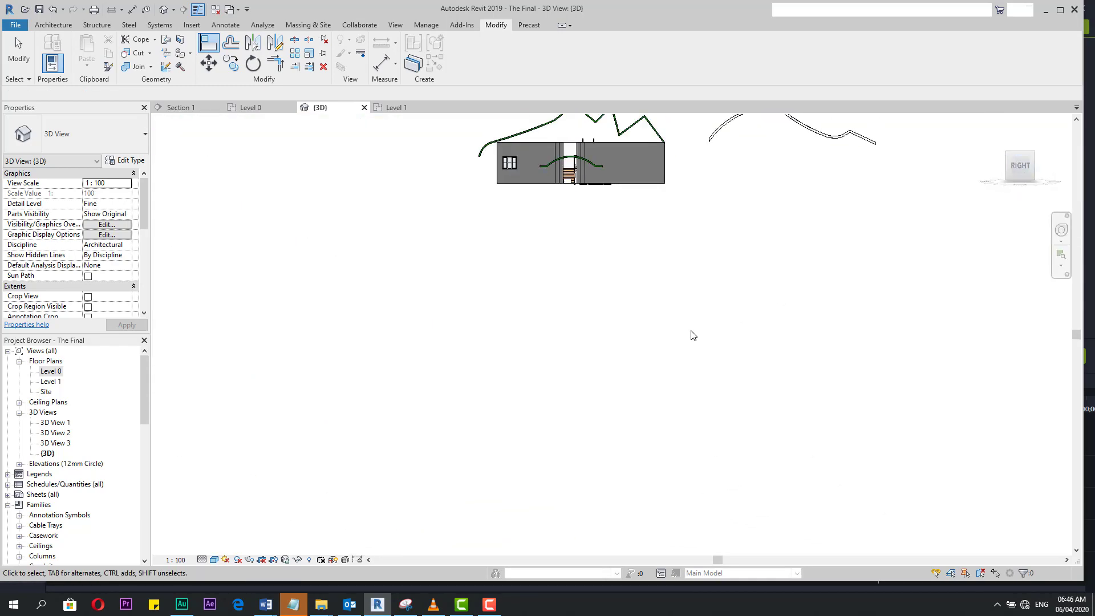
{"action": "left_click", "coordinate": [507, 344]}
{"action": "scroll", "coordinate": [510, 336], "scroll_direction": "up", "scroll_amount": 3}
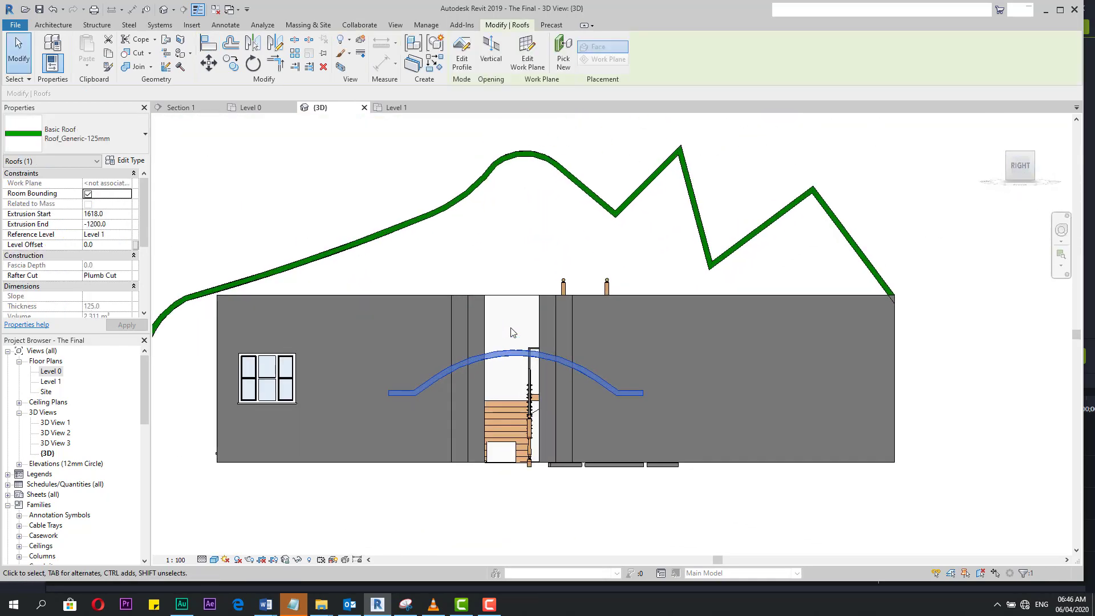
{"action": "key", "text": "Up"}
{"action": "key", "text": "Up"}
{"action": "key", "text": "Up"}
{"action": "key", "text": "Up"}
{"action": "key", "text": "Up"}
{"action": "key", "text": "Up"}
{"action": "key", "text": "Up"}
{"action": "key", "text": "Up"}
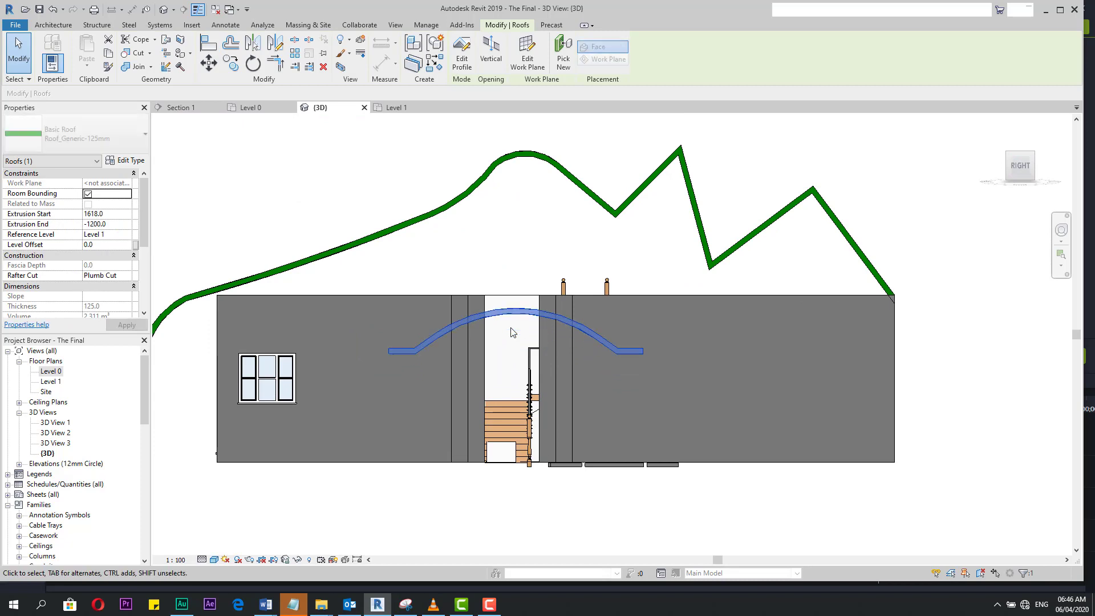
{"action": "left_click", "coordinate": [502, 275]}
- Change the entrance roof's type to SG Metal Panels roof and return to the home 3D view
{"action": "left_click", "coordinate": [506, 312]}
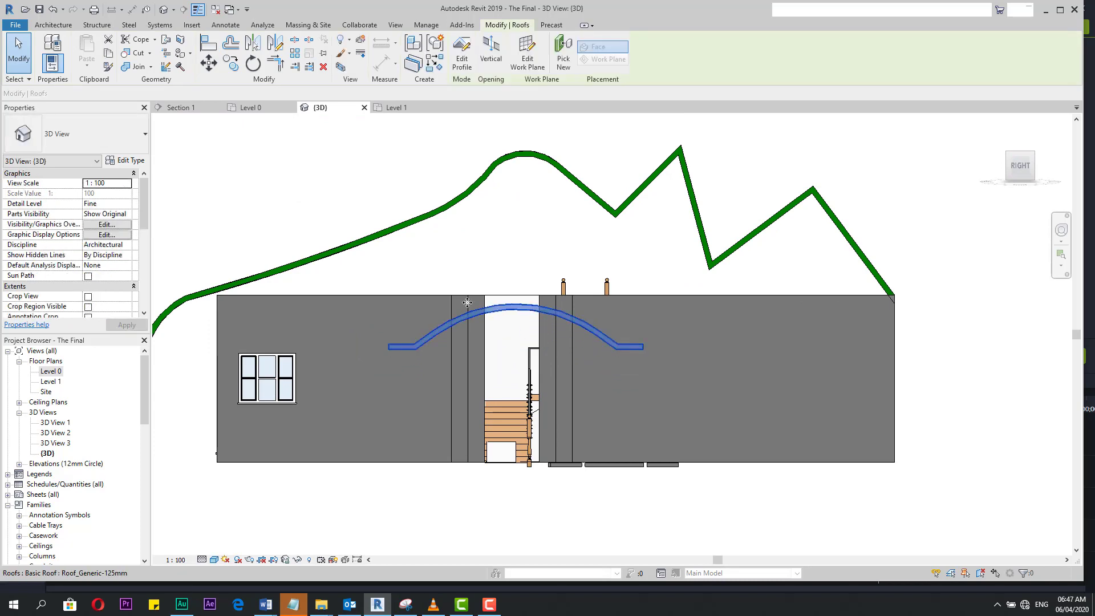
{"action": "left_click", "coordinate": [134, 142]}
{"action": "left_click", "coordinate": [75, 292]}
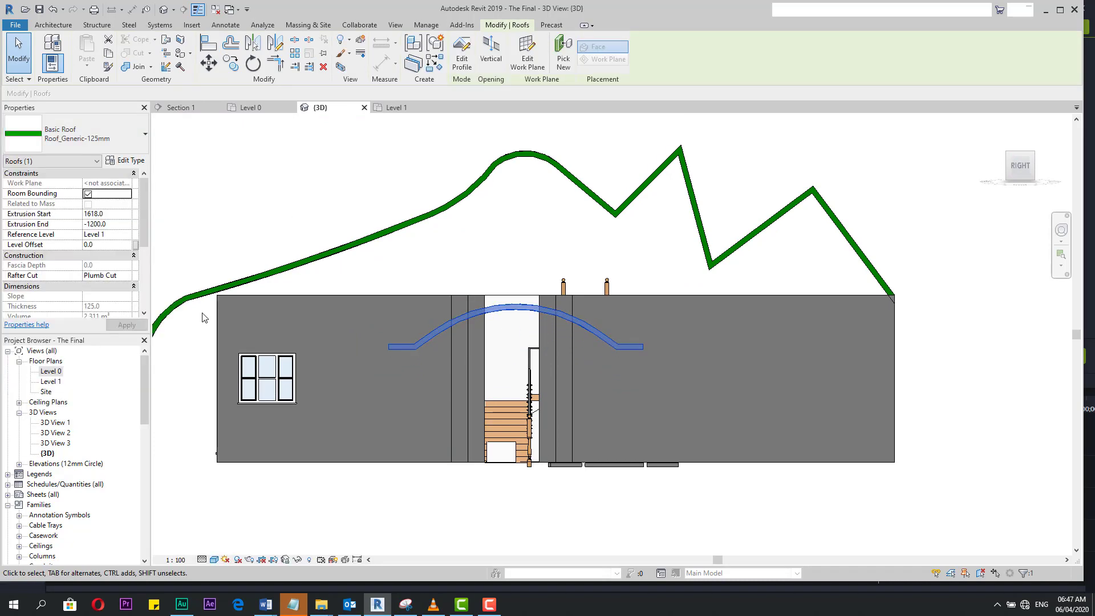
{"action": "left_click", "coordinate": [987, 179]}
{"action": "left_click", "coordinate": [995, 125]}
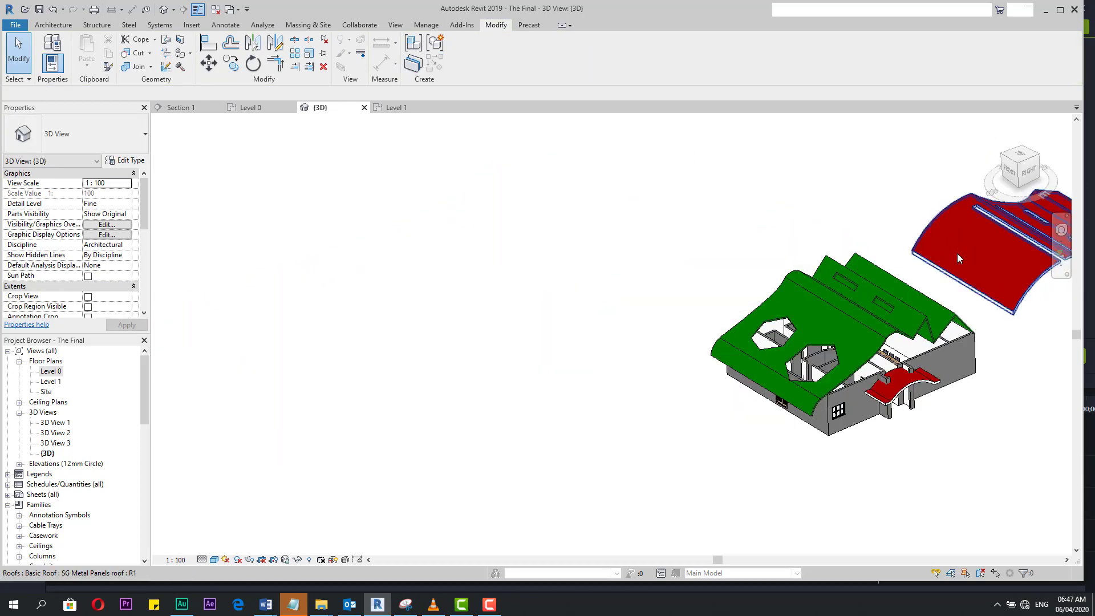
- Raise the entrance roof slightly so it sits above the wall ends on both sides of the entrance
{"action": "scroll", "coordinate": [588, 484], "scroll_direction": "up", "scroll_amount": 2}
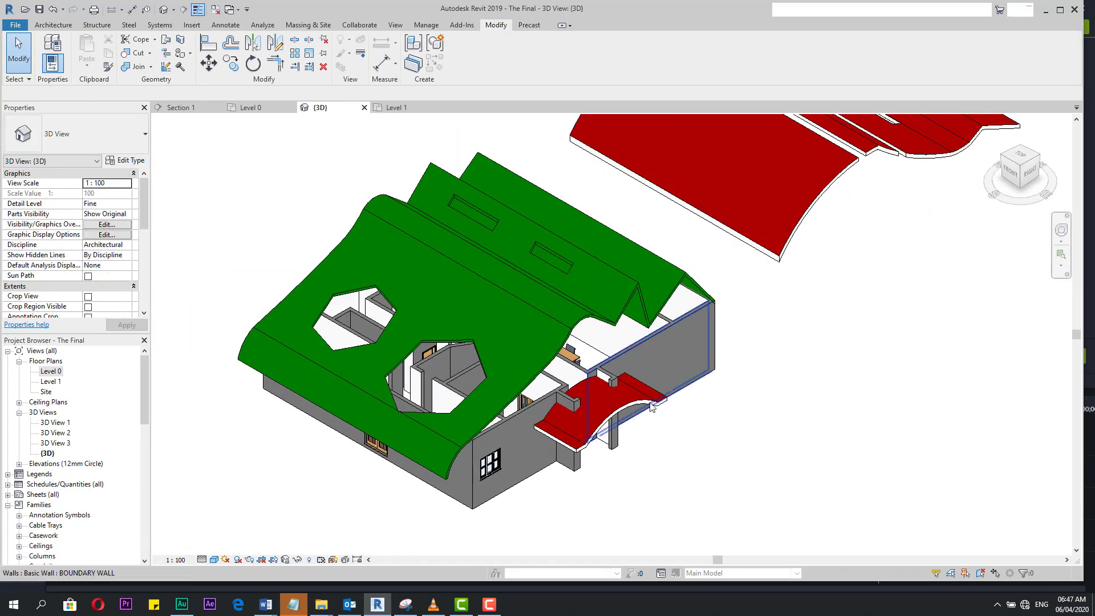
{"action": "left_click", "coordinate": [663, 409]}
{"action": "scroll", "coordinate": [667, 413], "scroll_direction": "up", "scroll_amount": 2}
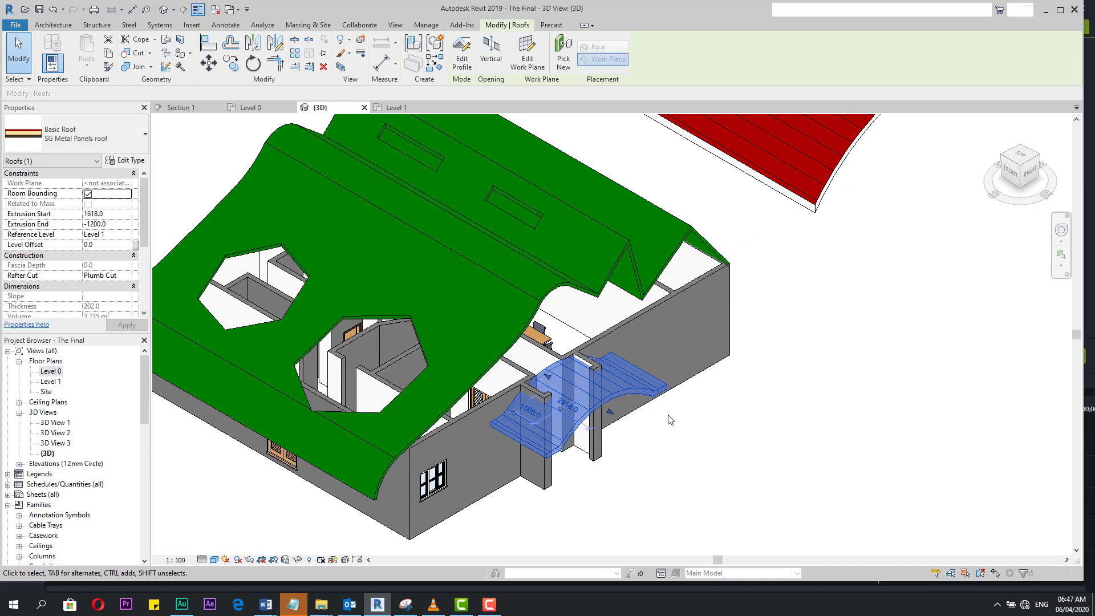
{"action": "left_click", "coordinate": [760, 423]}
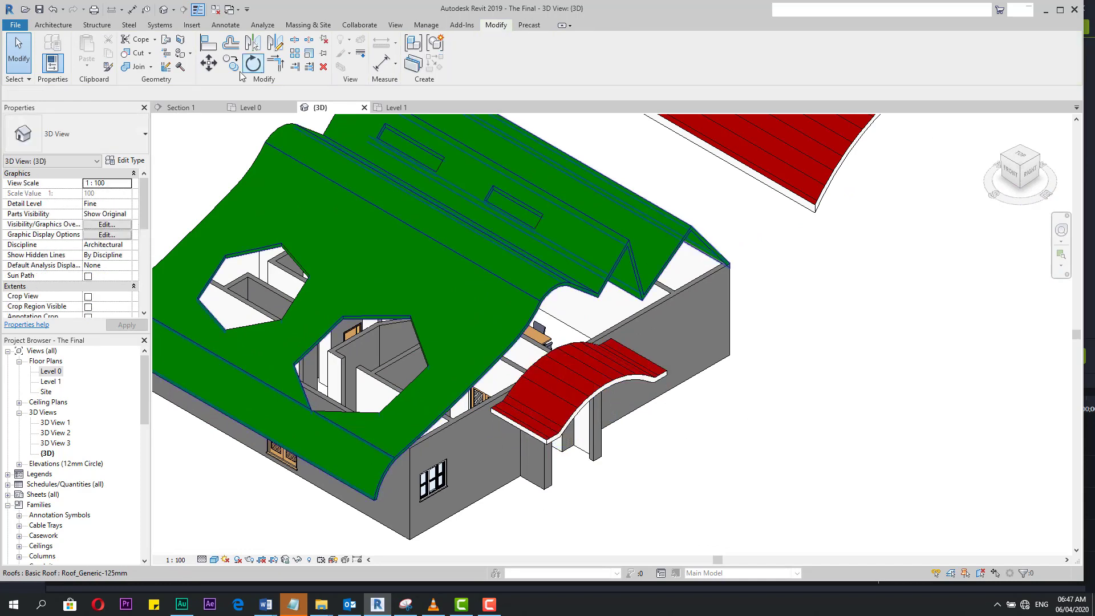
{"action": "left_click", "coordinate": [53, 25]}
{"action": "left_click", "coordinate": [212, 57]}
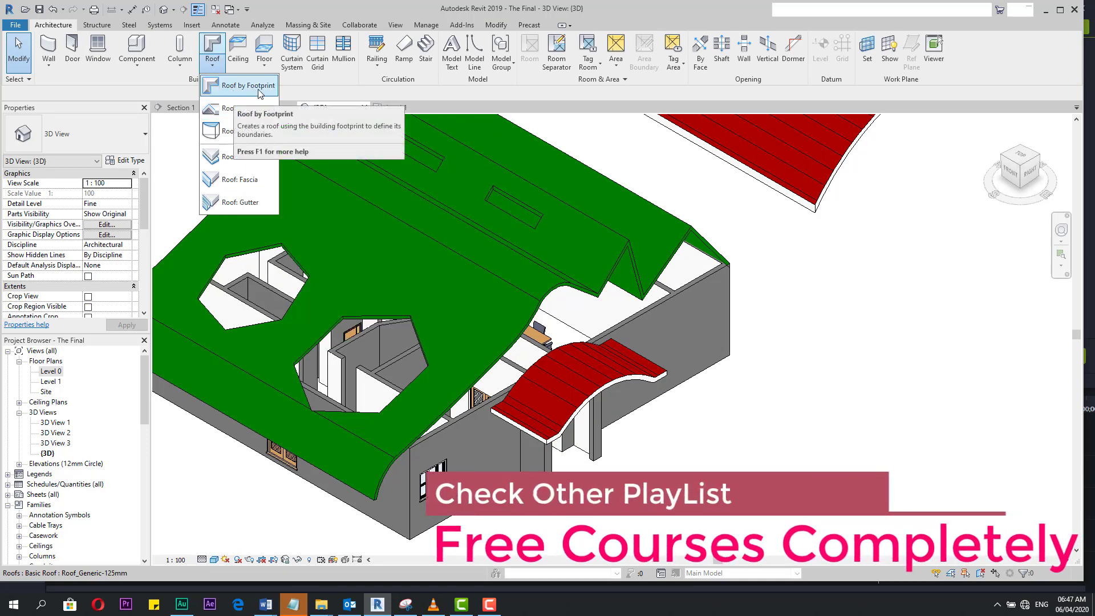
{"action": "left_click", "coordinate": [775, 442]}
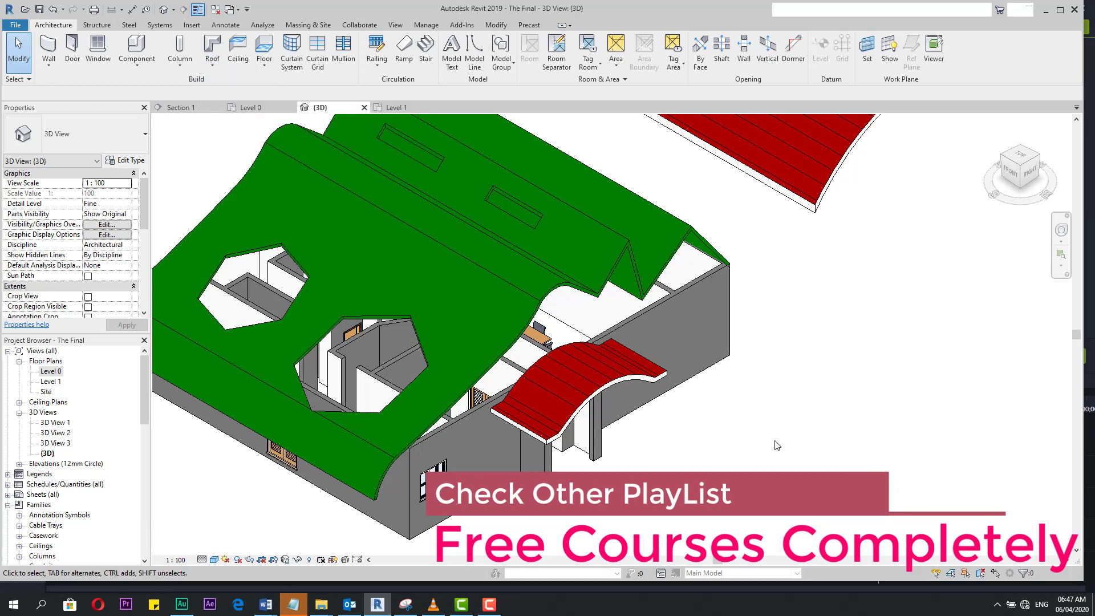